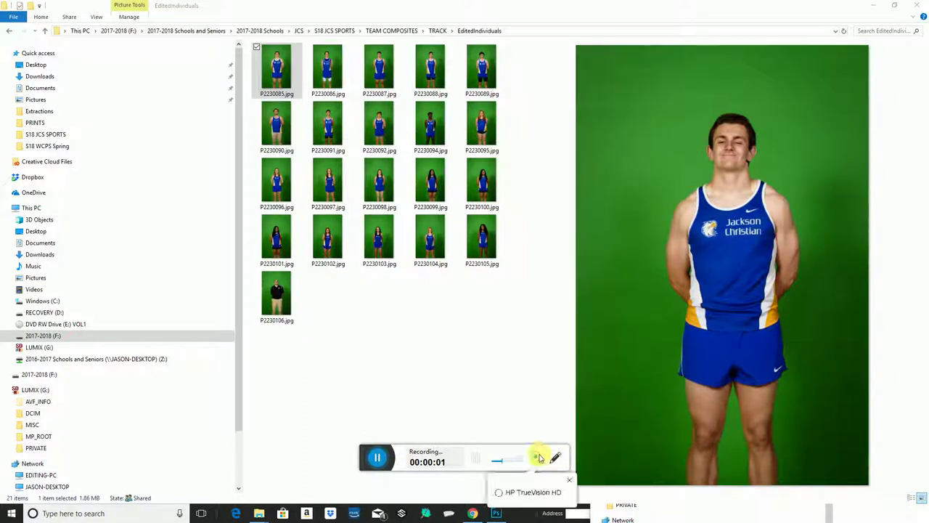
left_click(499, 495)
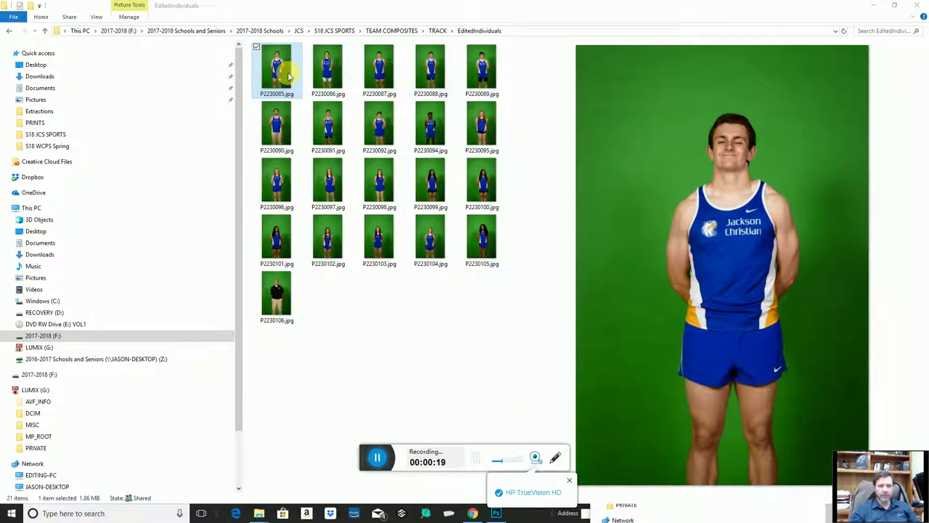
Preview the track team's green-screen photos one by one, from P2230086.jpg through P2230101.jpg, checking for duplicate shots
left_click(328, 71)
left_click(379, 73)
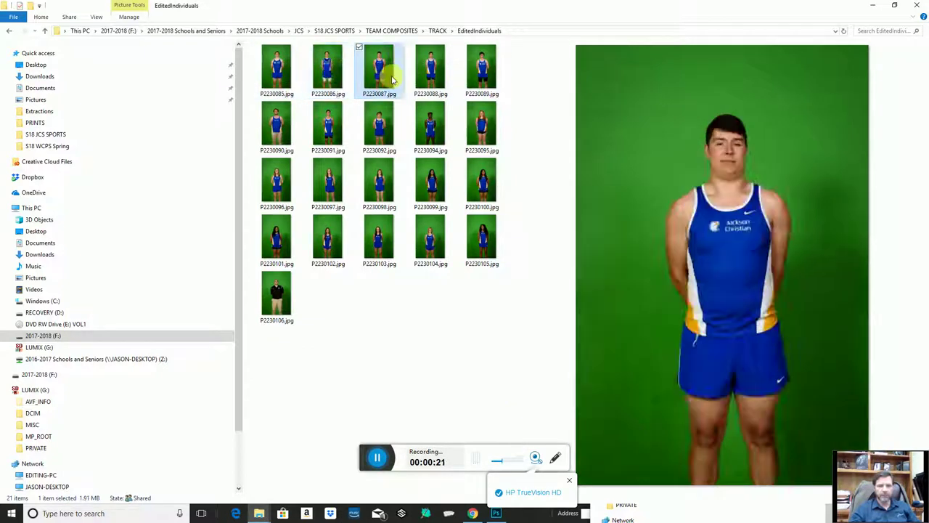
left_click(431, 74)
left_click(476, 84)
left_click(298, 125)
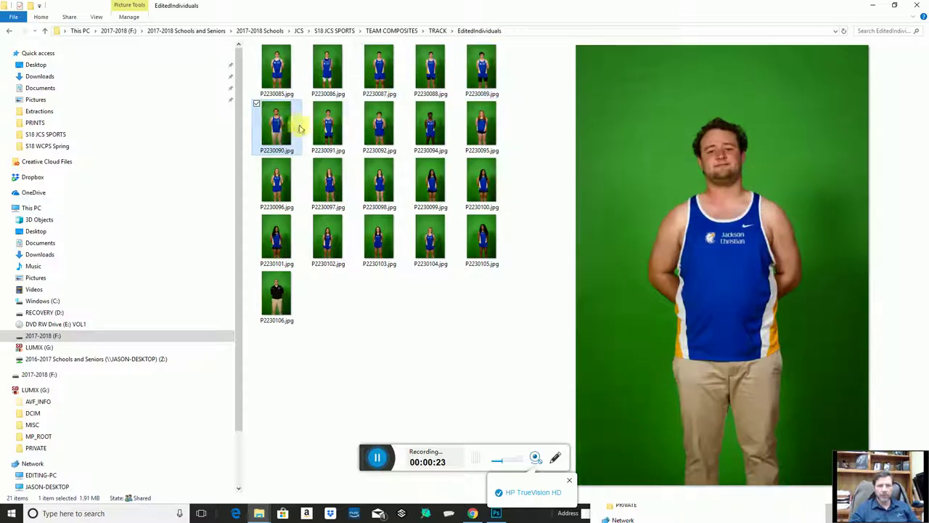
left_click(327, 122)
left_click(379, 131)
left_click(427, 128)
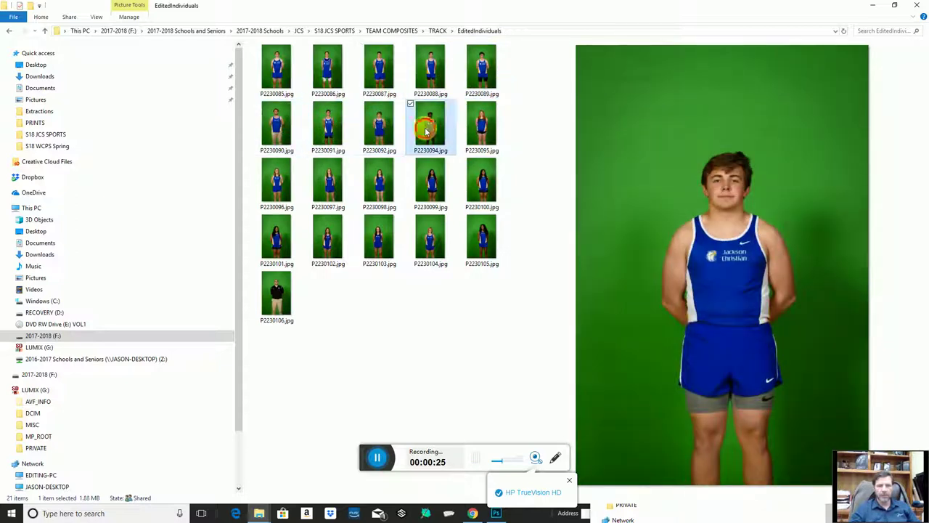
left_click(493, 130)
left_click(278, 180)
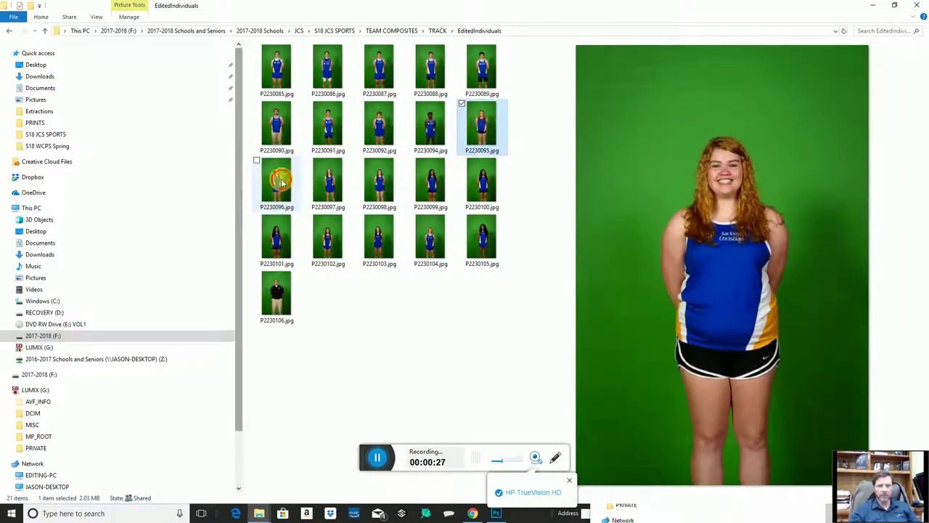
left_click(341, 183)
left_click(378, 181)
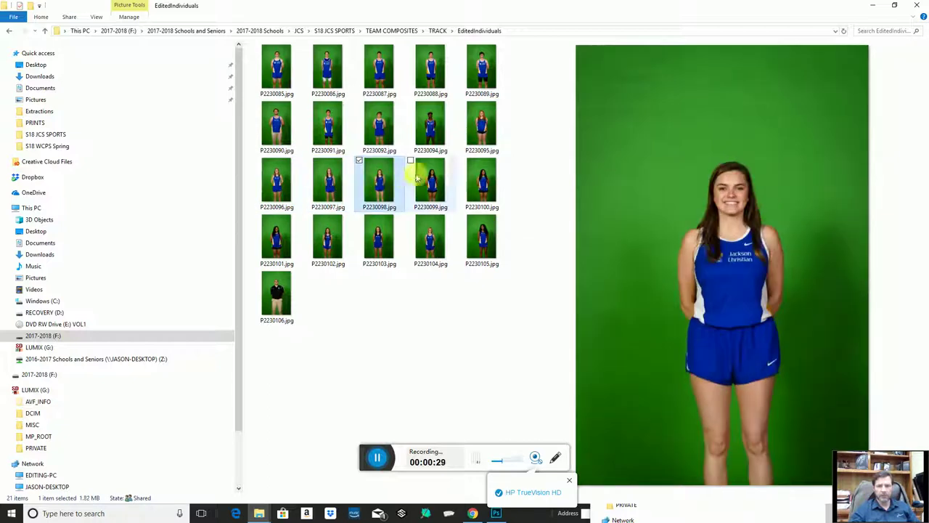
left_click(435, 186)
left_click(481, 182)
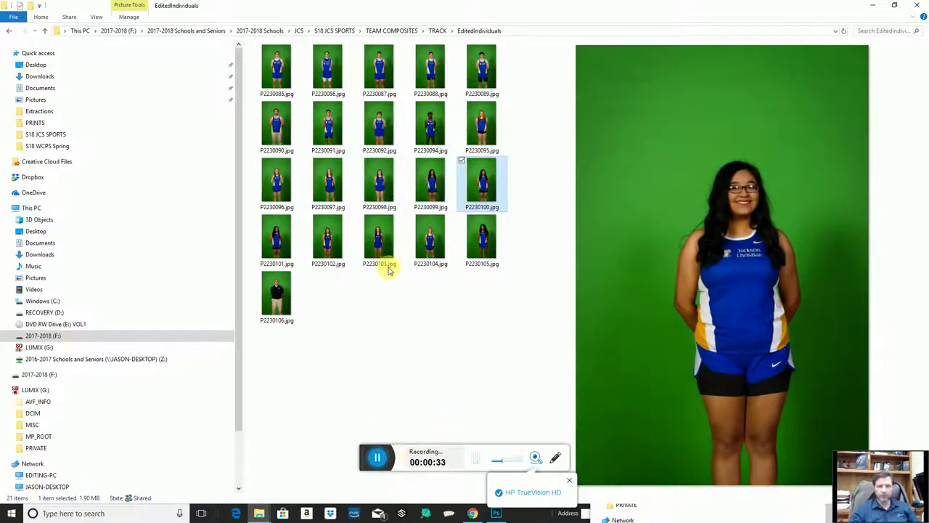
left_click(277, 243)
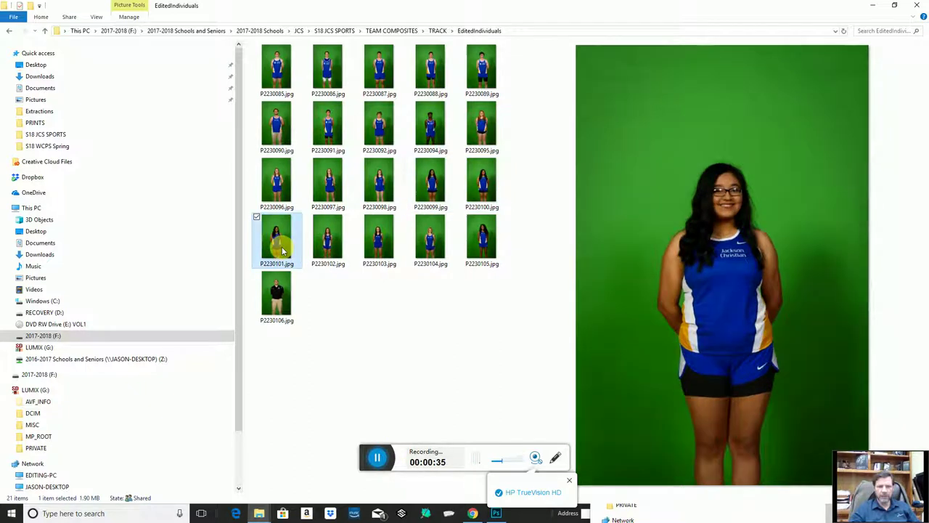
Delete the duplicate photos P2230099.jpg and P2230100.jpg from the EditedIndividuals folder
left_click(436, 190)
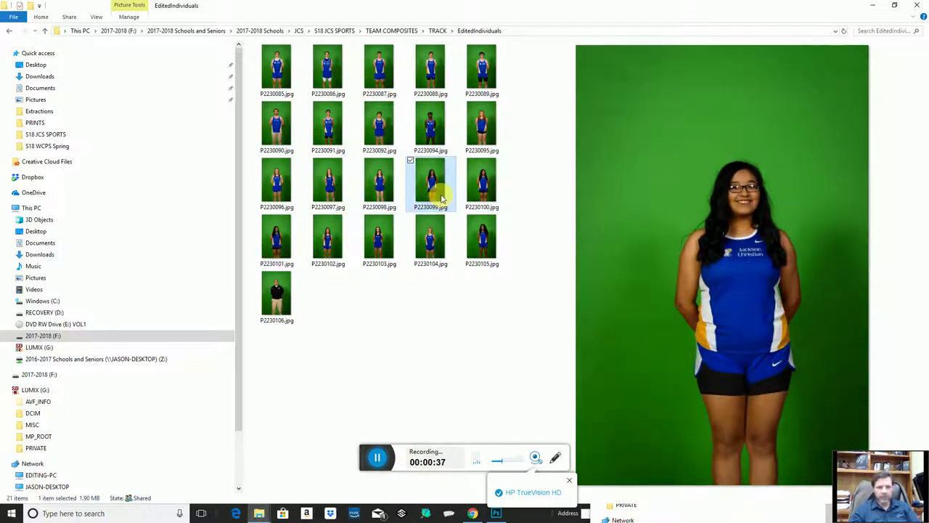
left_click(473, 190, "ctrl")
right_click(475, 192)
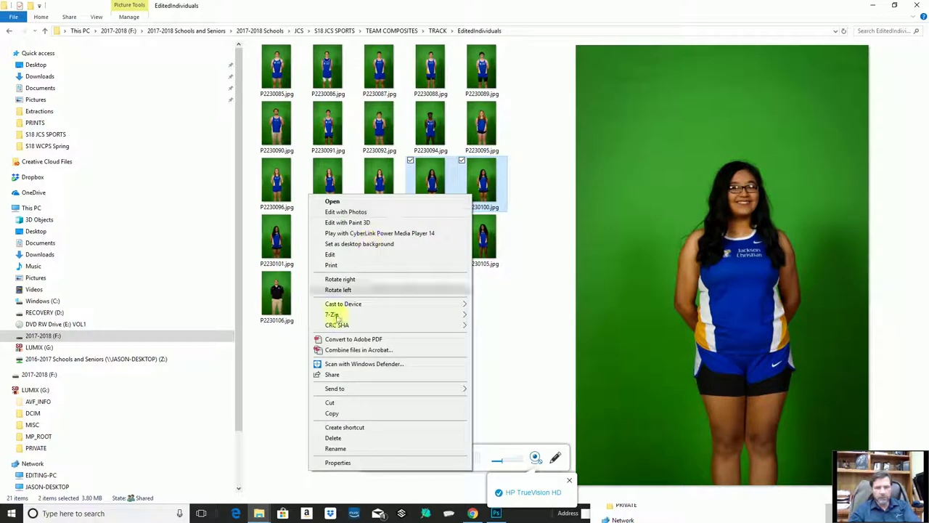
left_click(342, 438)
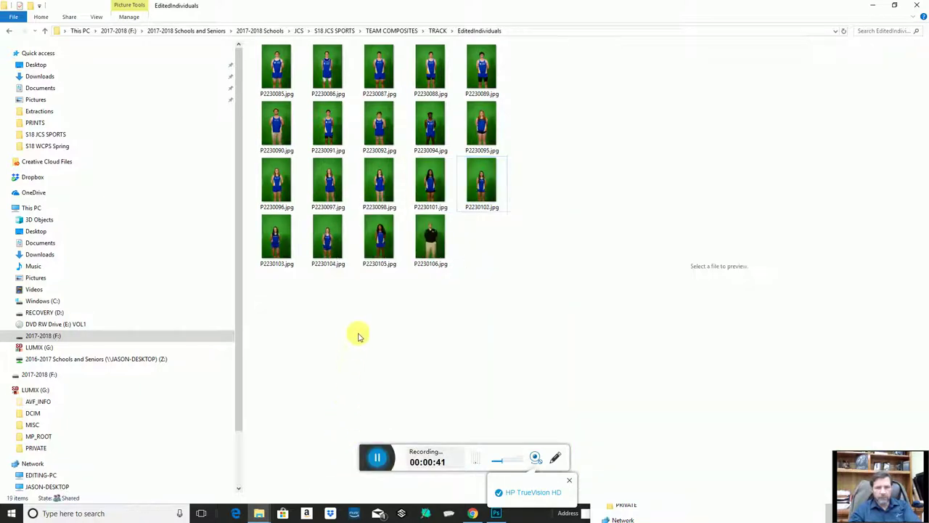
Preview the remaining photos one by one, from P2230101.jpg through P2230106.jpg
left_click(434, 178)
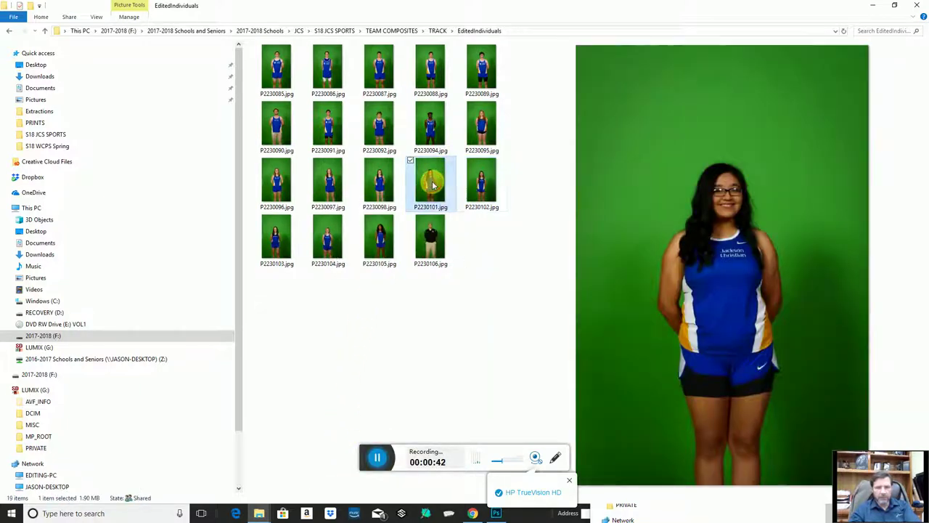
left_click(490, 187)
left_click(276, 243)
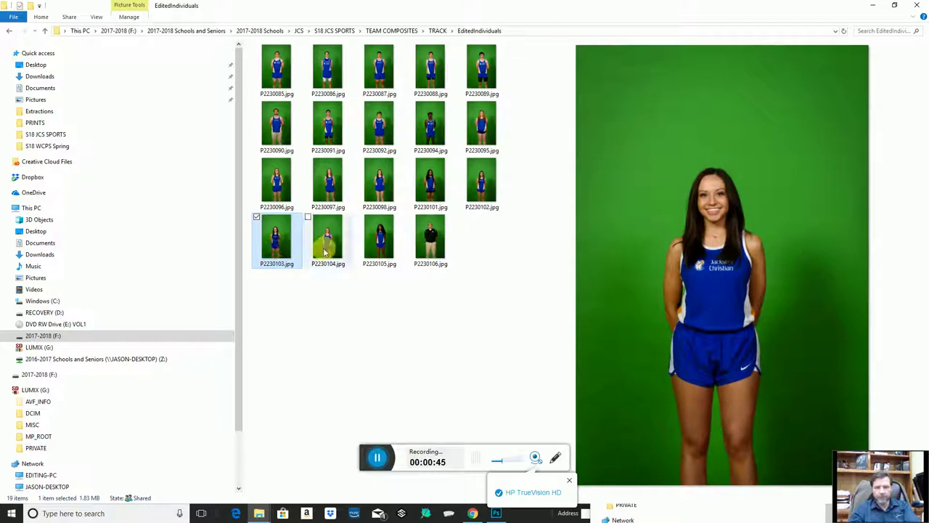
left_click(324, 250)
left_click(376, 236)
left_click(455, 245)
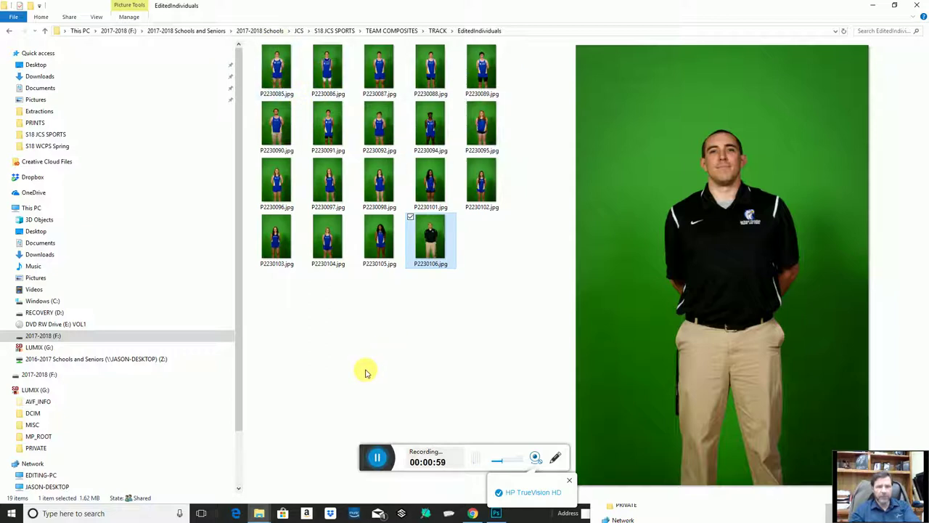
Switch to Photoshop and start the EZ Green Screen Batch filter with the Extractions Only batch type
left_click(473, 513)
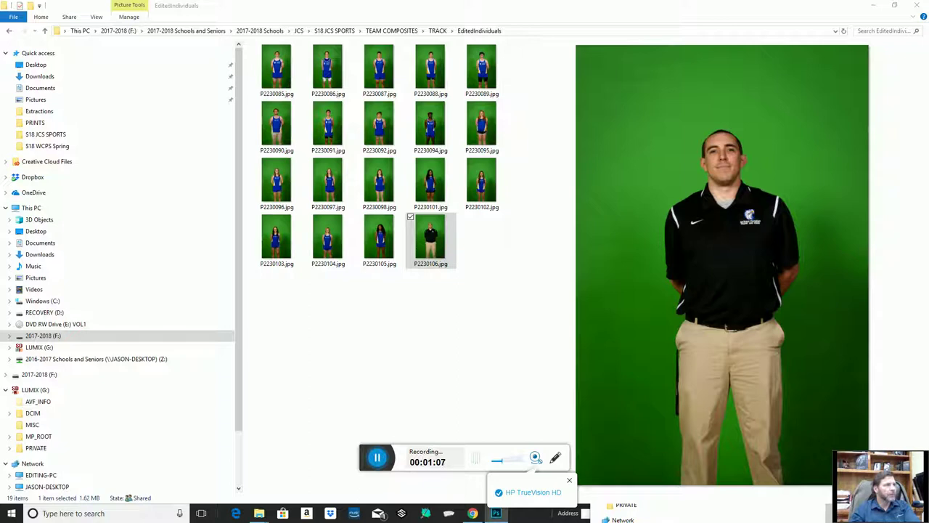
key("alt+Tab")
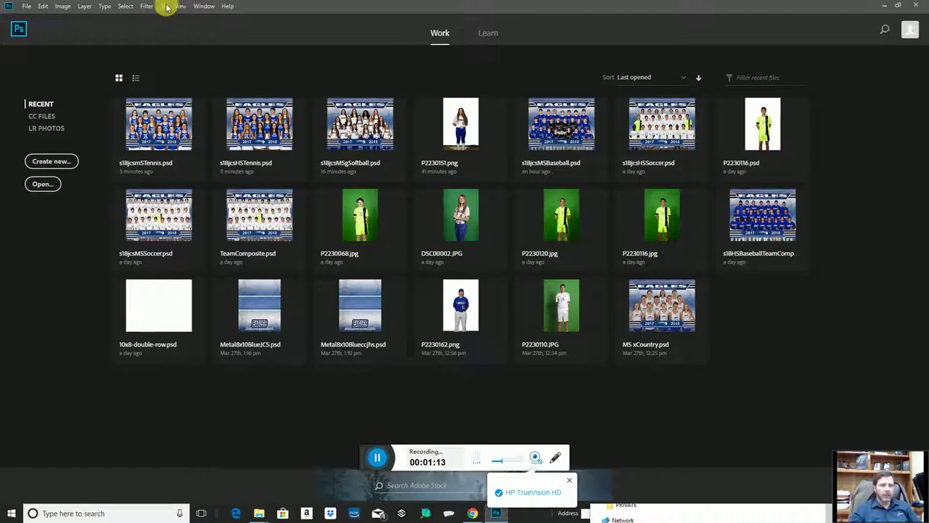
left_click(147, 7)
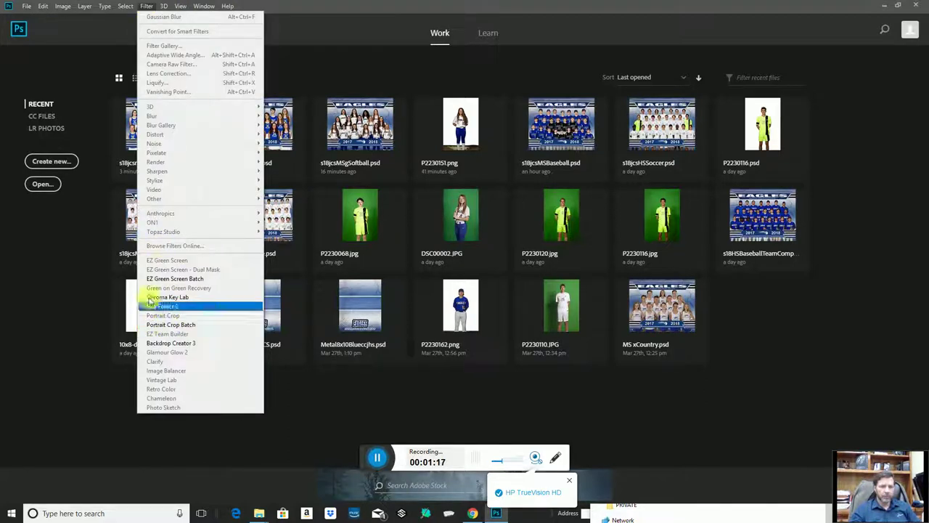
left_click(194, 281)
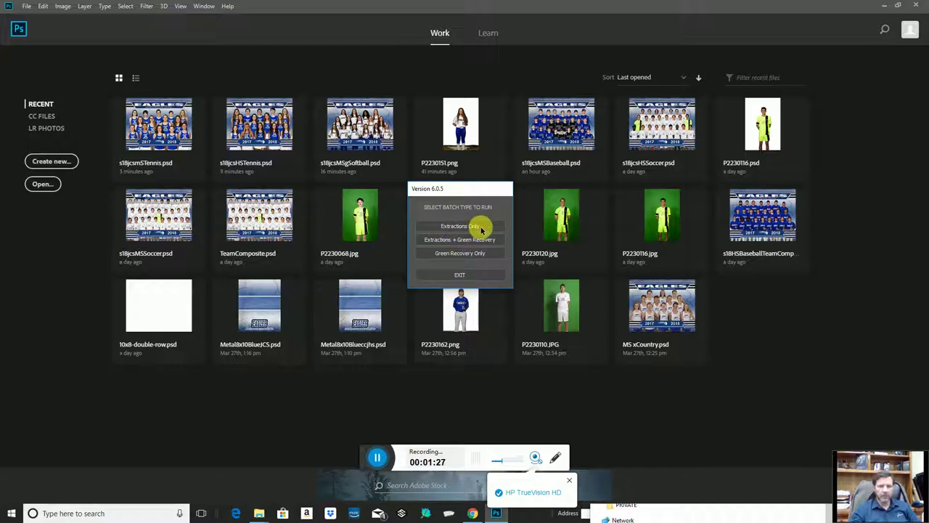
left_click(460, 225)
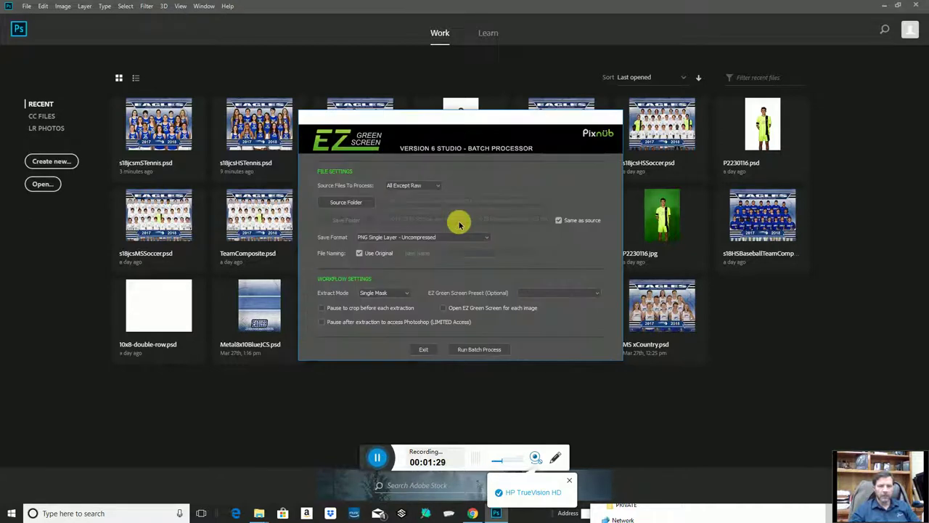
Set the batch source folder to EditedIndividuals inside TEAM COMPOSITES > TRACK
left_click(350, 202)
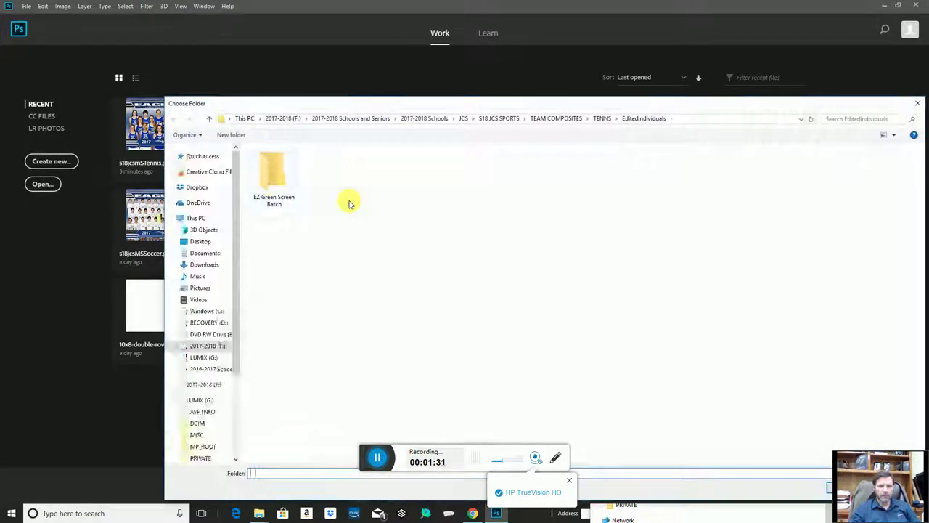
left_click(549, 118)
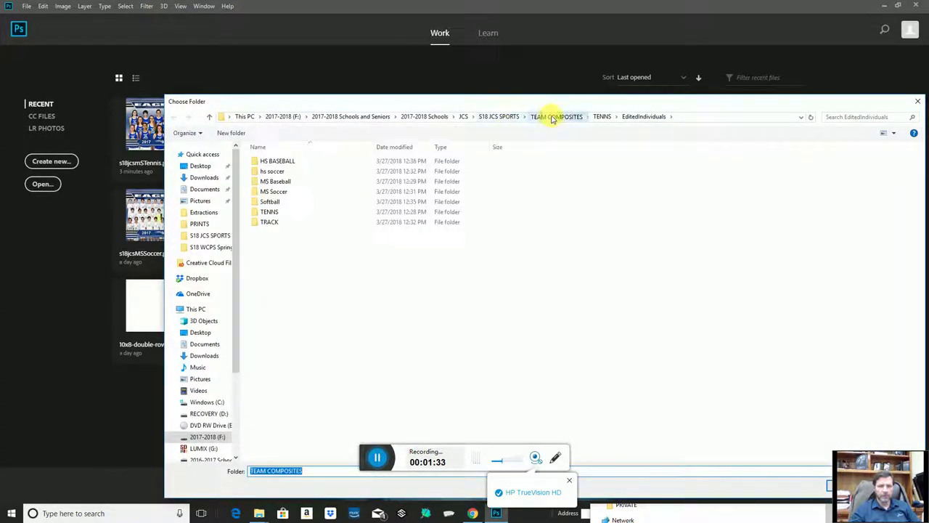
left_click(272, 223)
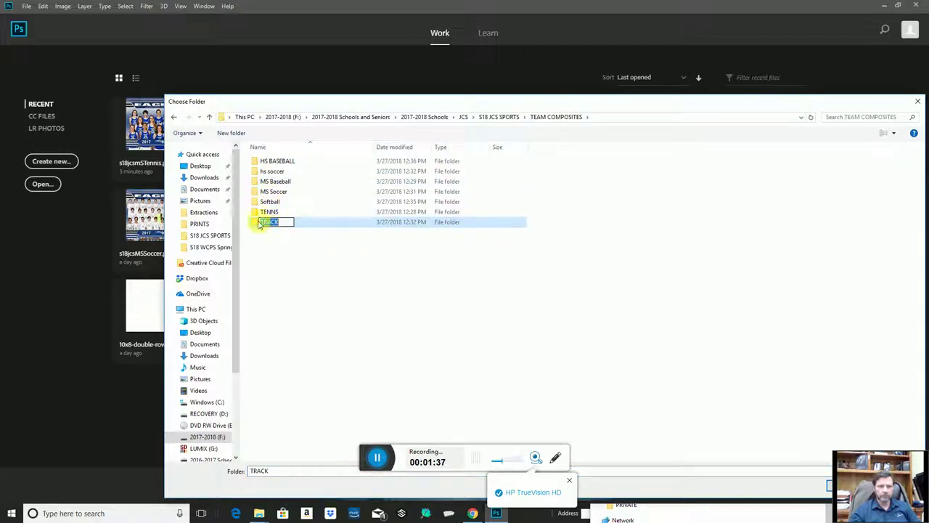
double_click(258, 222)
double_click(270, 181)
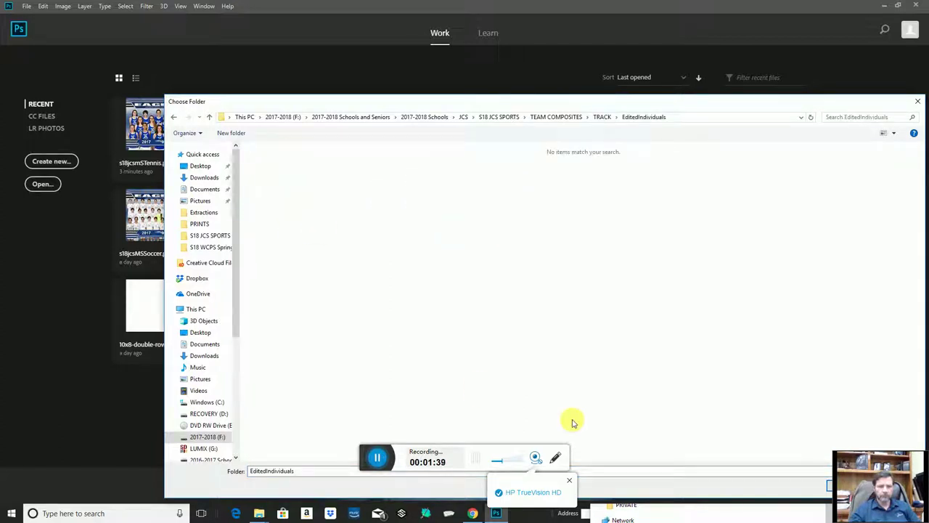
left_click_drag(691, 103, 672, 52)
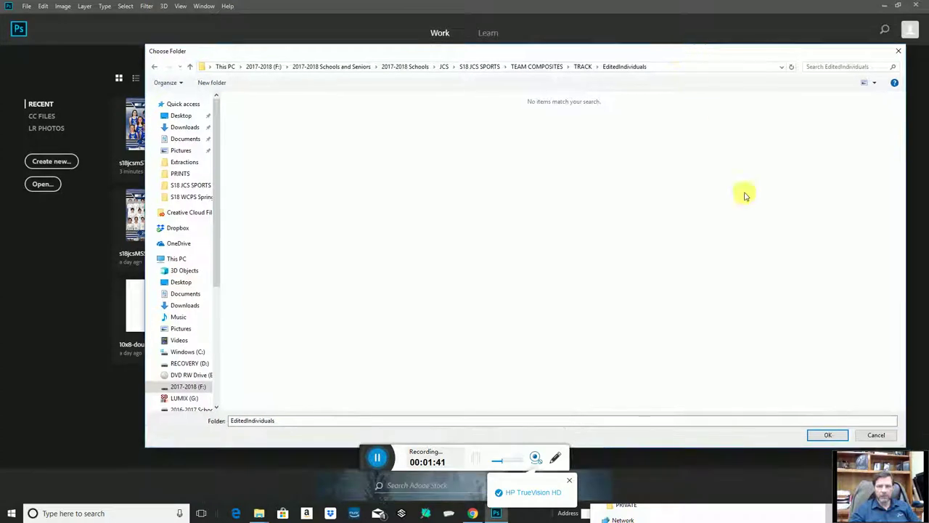
left_click(829, 435)
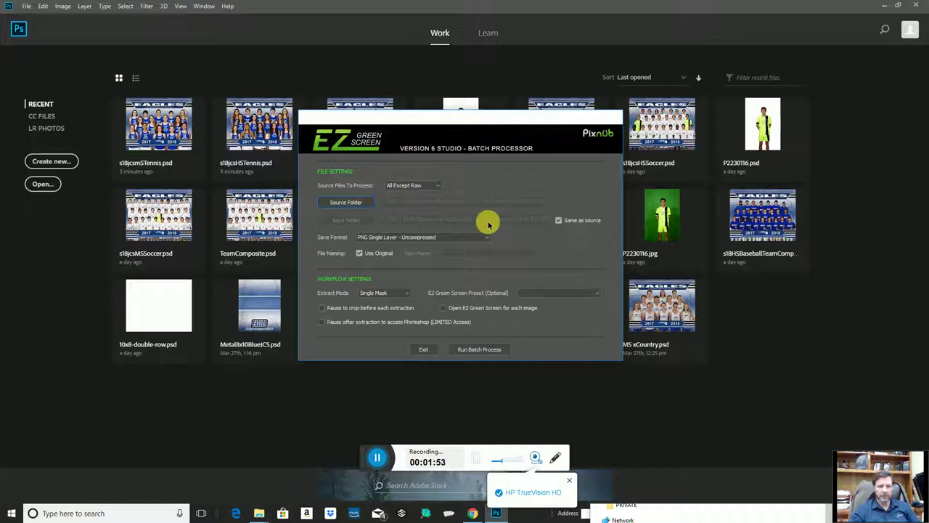
Set the save format to PNG Single Layer - Uncompressed and run the batch process
left_click(370, 239)
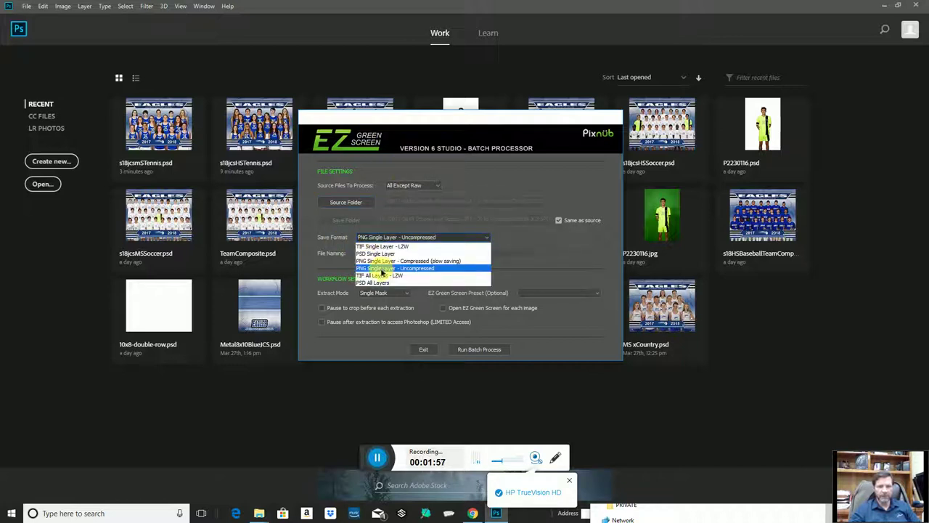
left_click(380, 268)
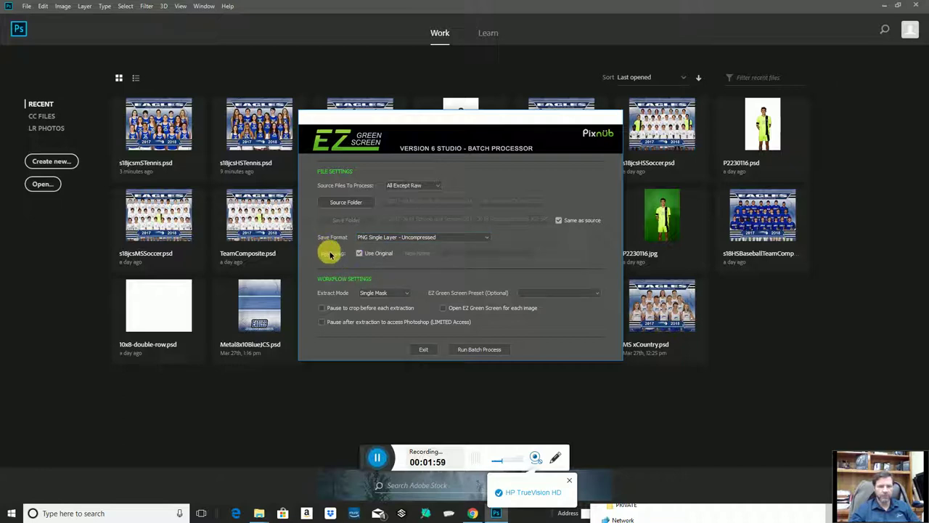
left_click(473, 352)
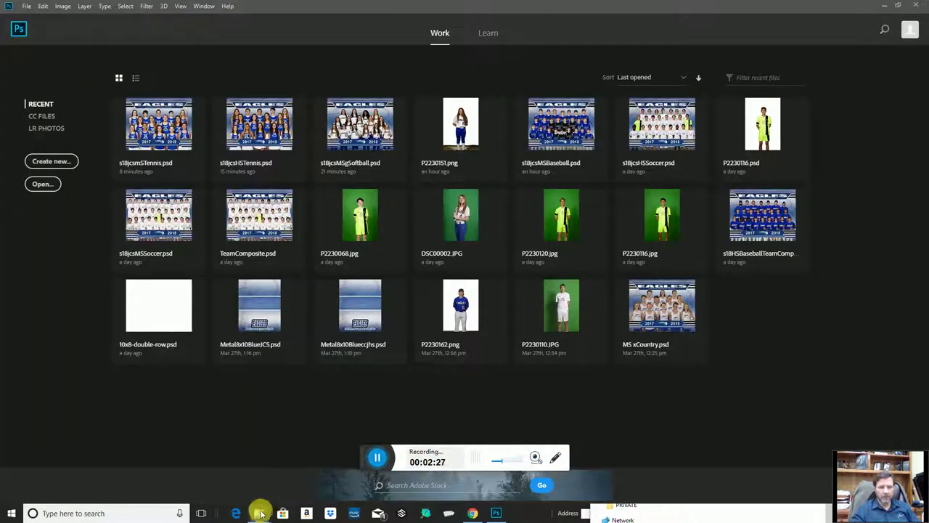
Switch to the EditedIndividuals folder in File Explorer and open its EZ Green Screen Batch subfolder of extracted PNGs
mouse_move(262, 514)
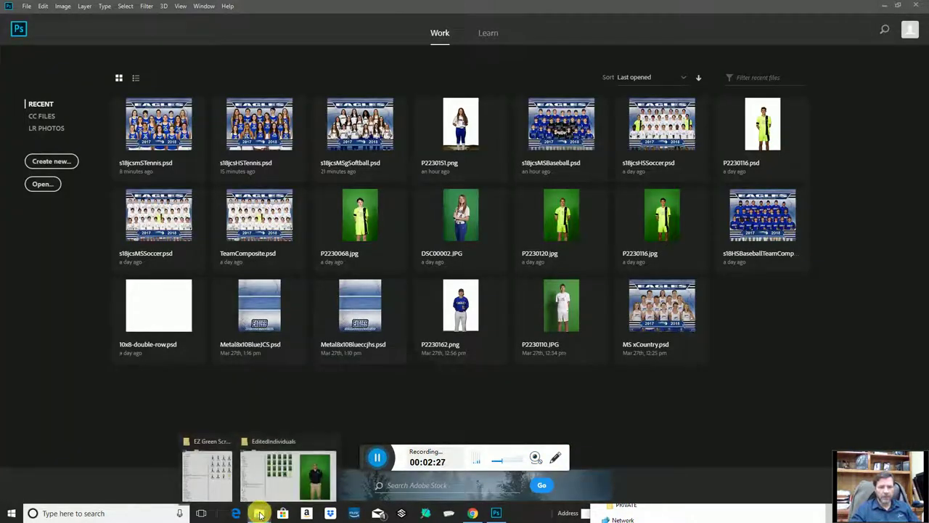
left_click(269, 473)
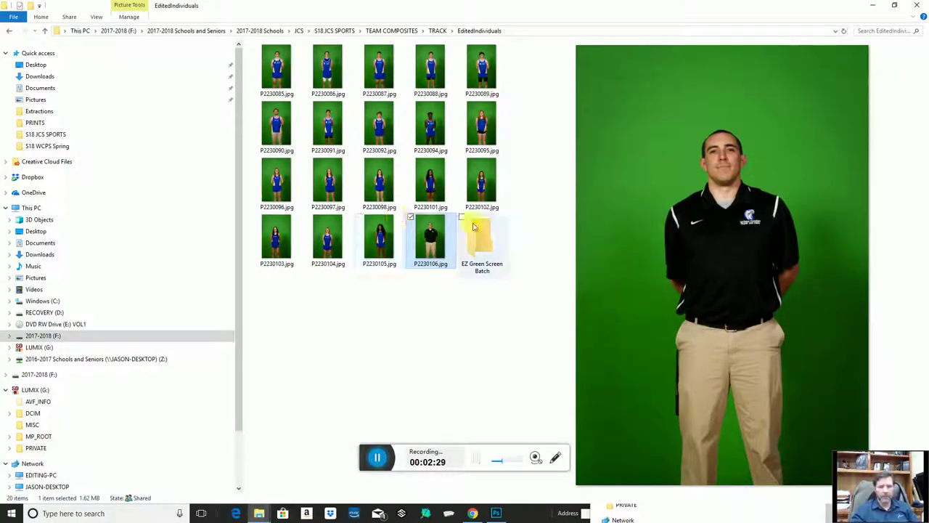
left_click(479, 249)
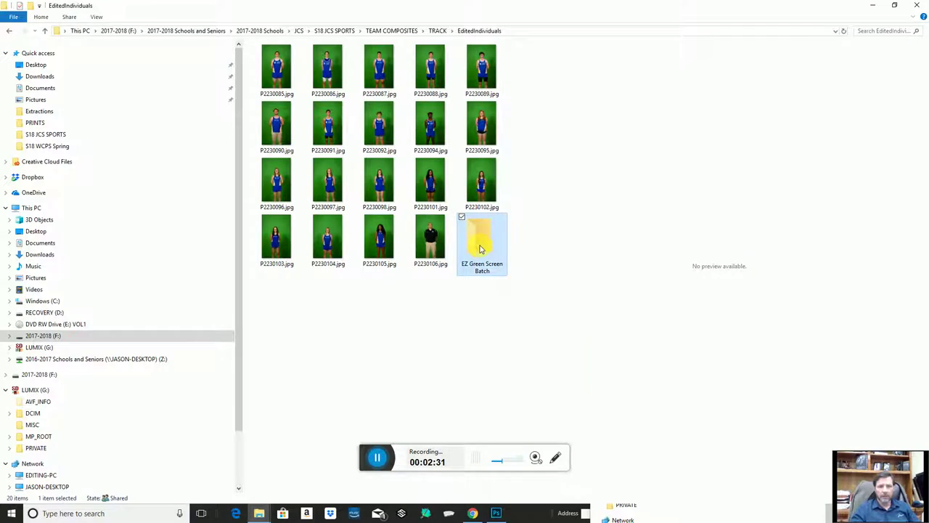
double_click(480, 249)
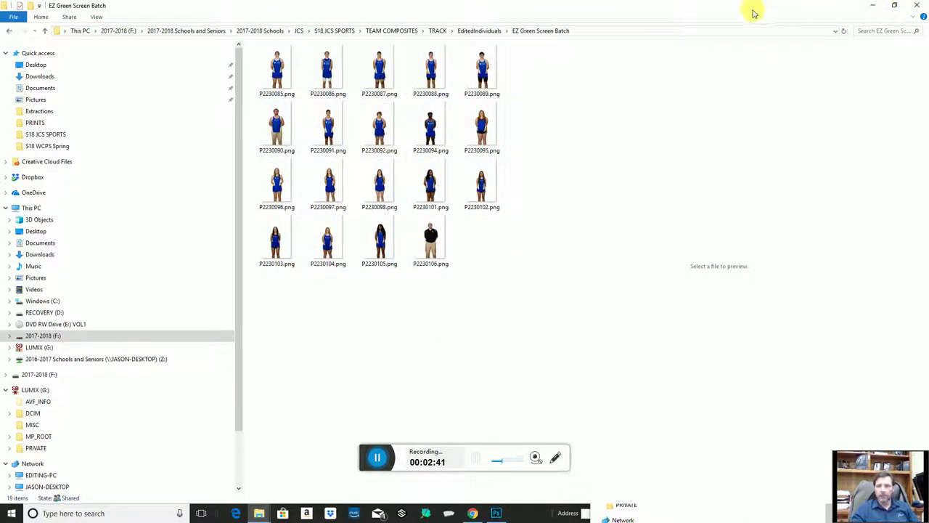
Open the recent composite s18jcsmSTennis.psd in Photoshop and delete all the player layers in its Front group, P2230032 through P2230026
left_click_drag(755, 10, 871, 21)
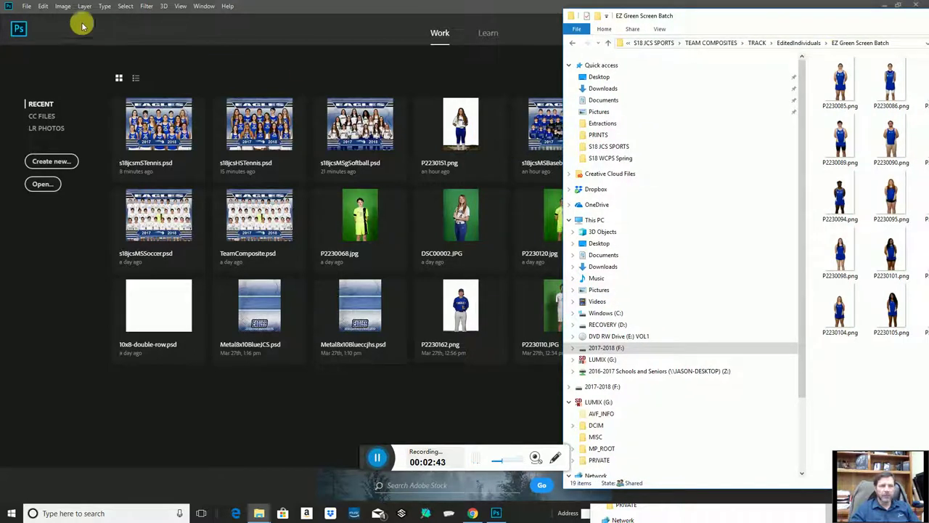
left_click(156, 148)
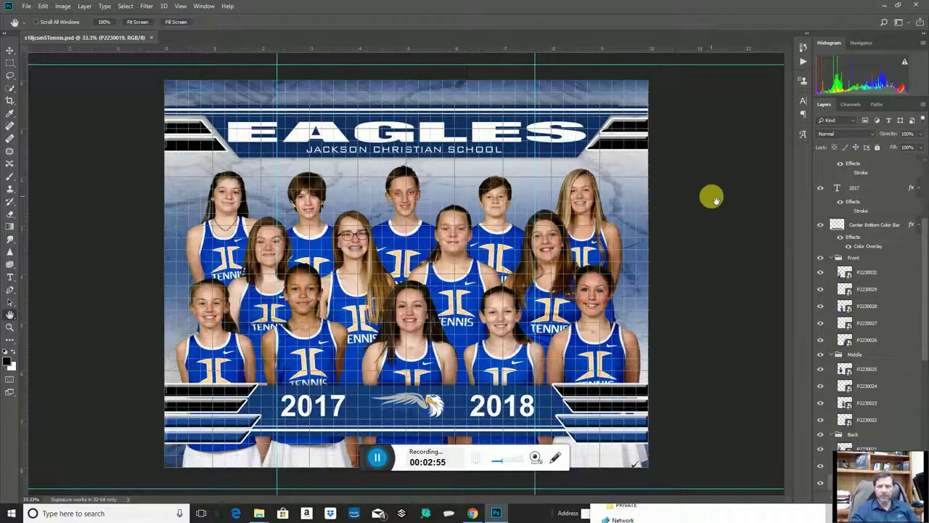
left_click(867, 272)
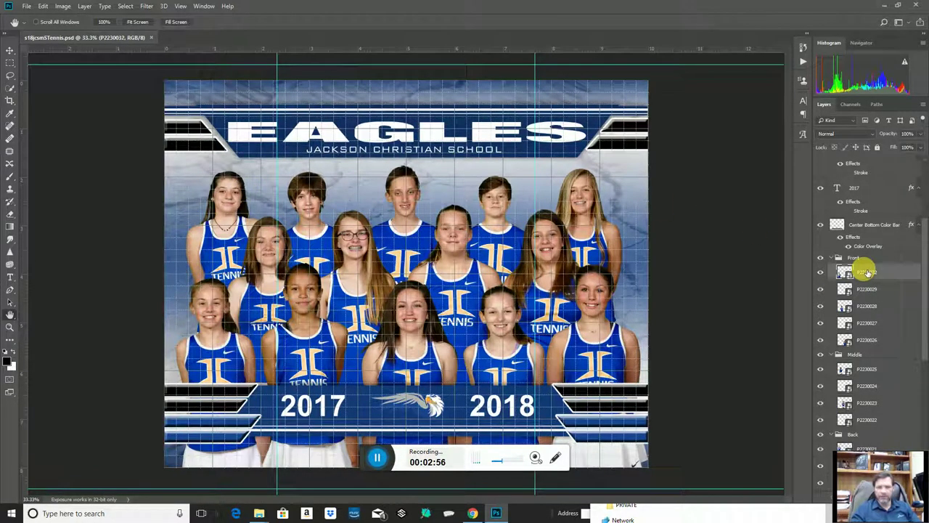
left_click(871, 341, "shift")
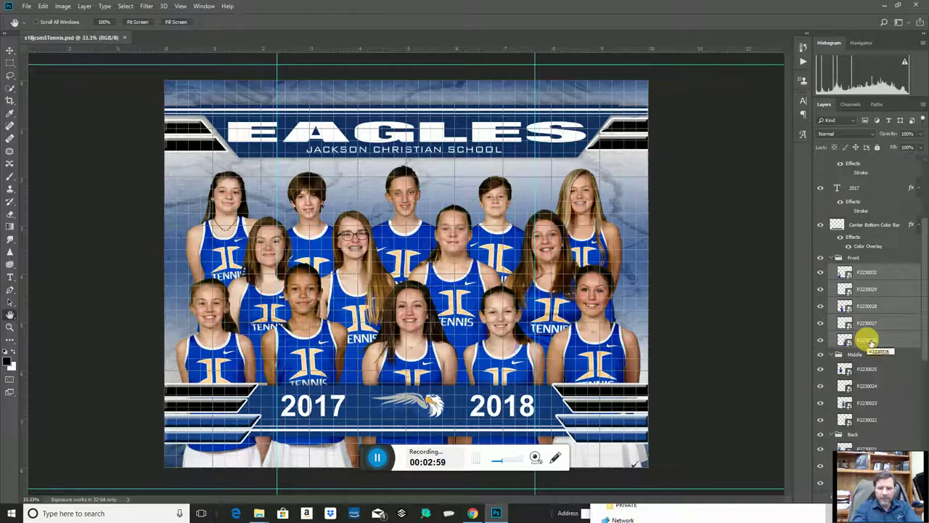
key("Delete")
Delete the old player layers from the Middle group (P2230025 to P2230022) and the Back group (P2230021 to P2230017)
left_click(858, 283)
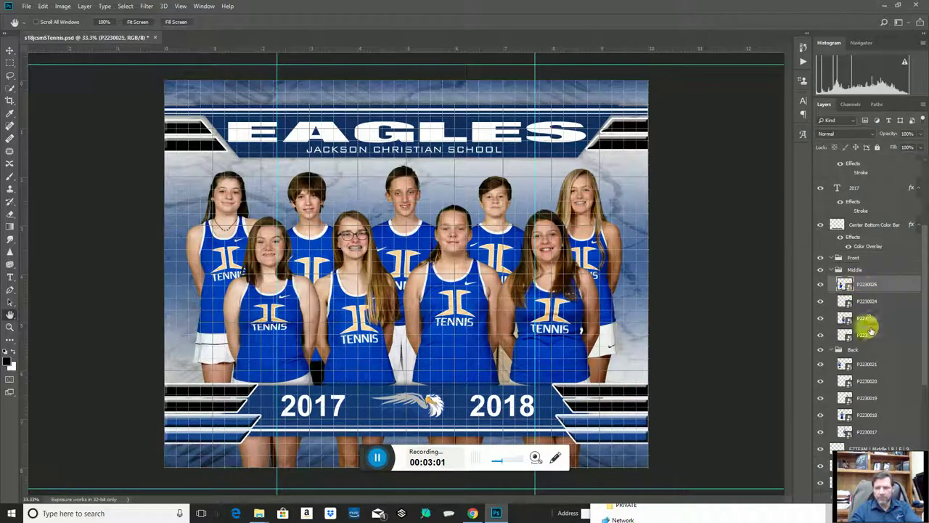
left_click(873, 339, "shift")
key("Delete")
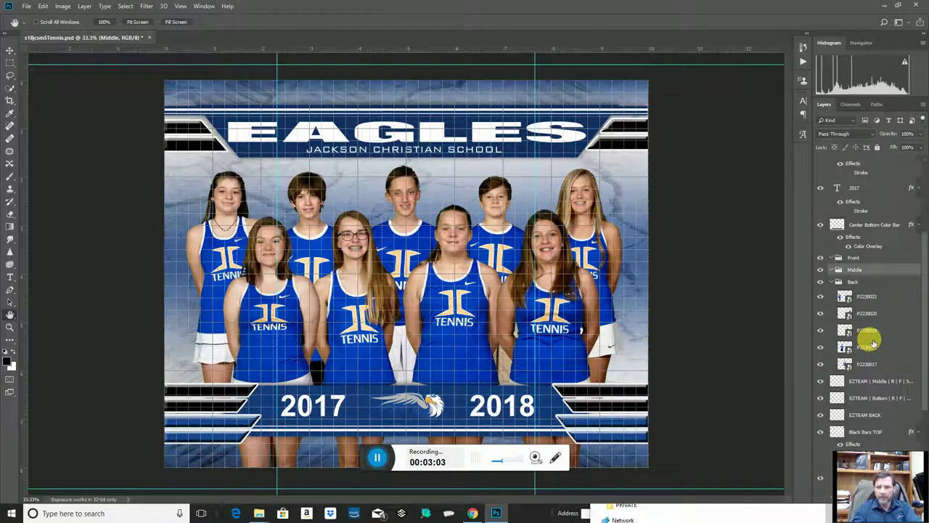
left_click(877, 296)
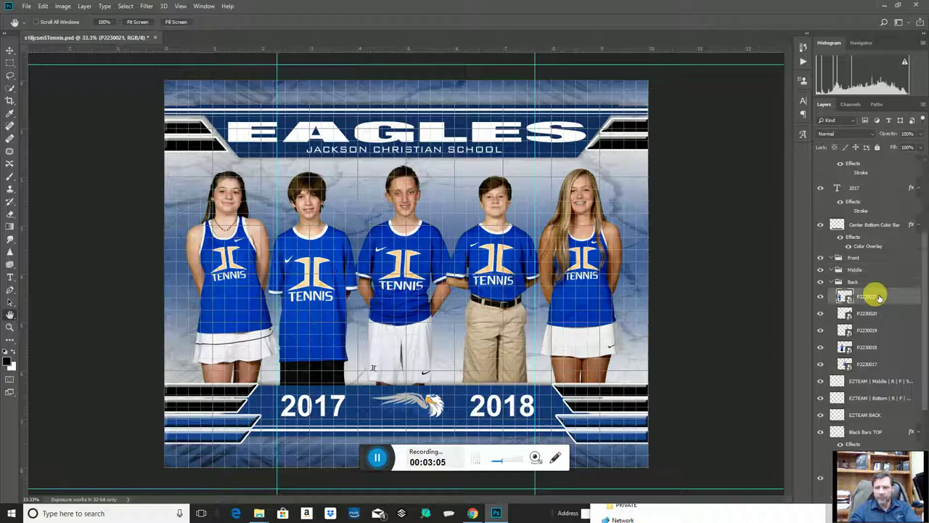
left_click(882, 369, "shift")
key("Delete")
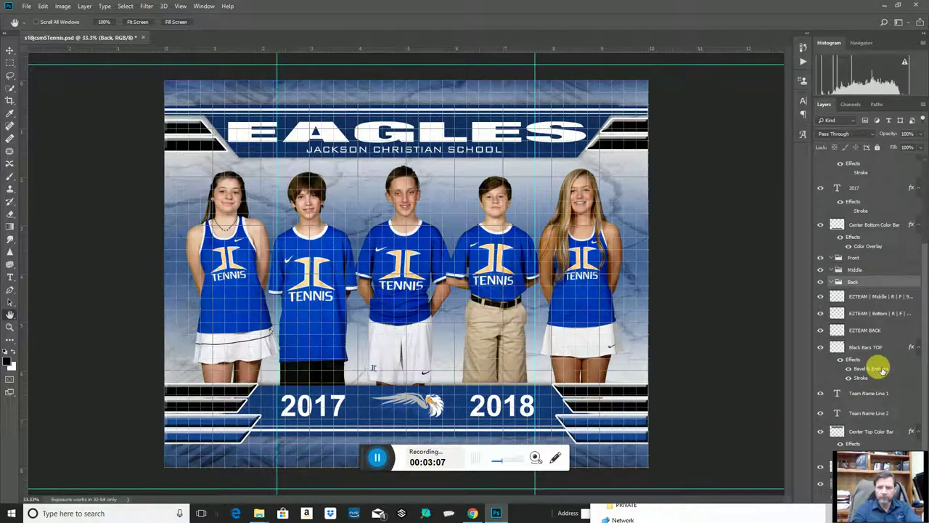
With the Front group selected, switch to File Explorer and go to TEAM COMPOSITES > TRACK > EditedIndividuals > EZ Green Screen Batch
left_click(865, 261)
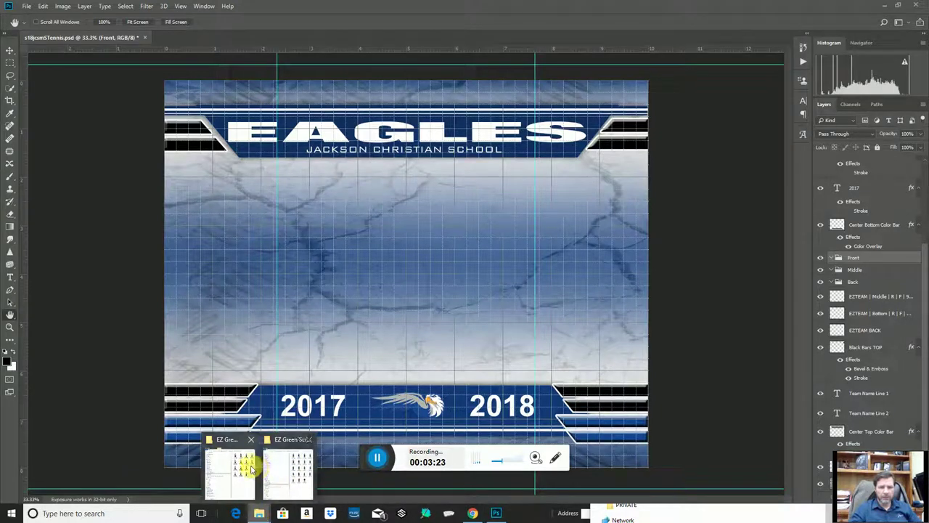
left_click(249, 467)
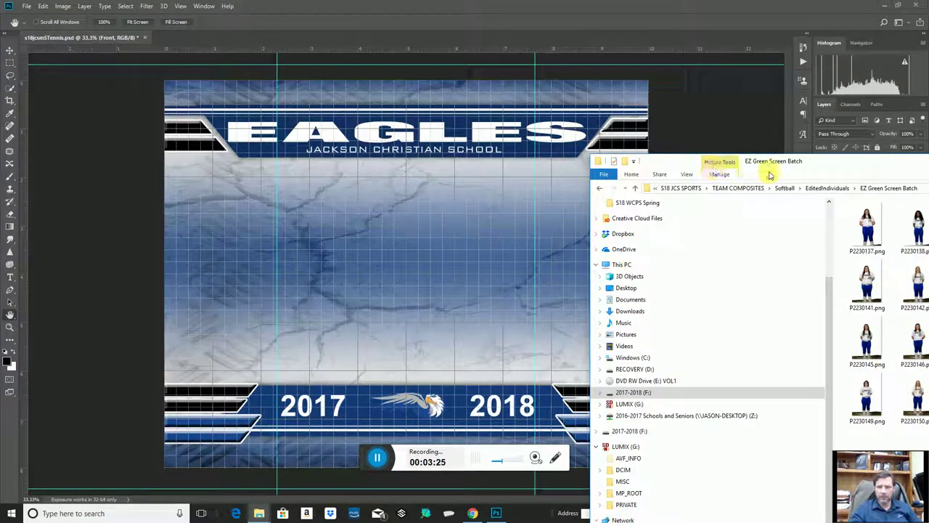
left_click_drag(819, 162, 645, 58)
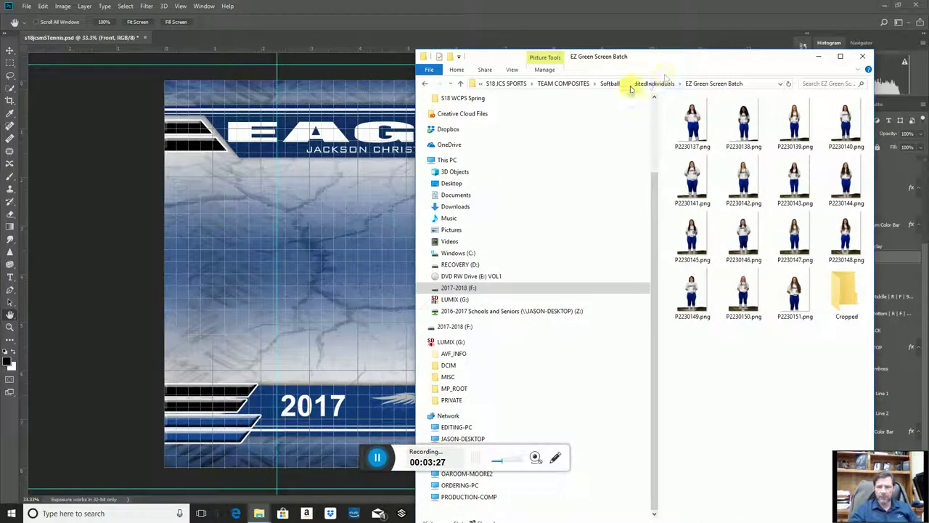
left_click(577, 83)
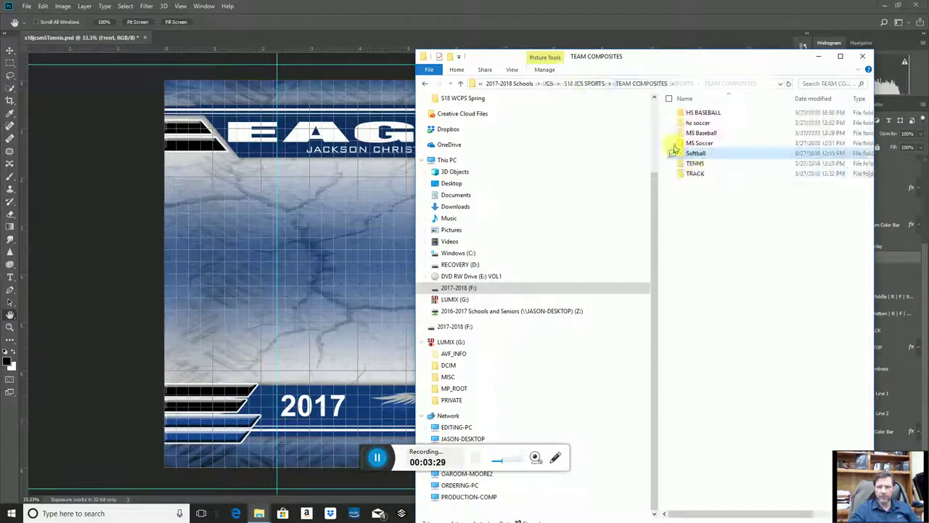
double_click(697, 180)
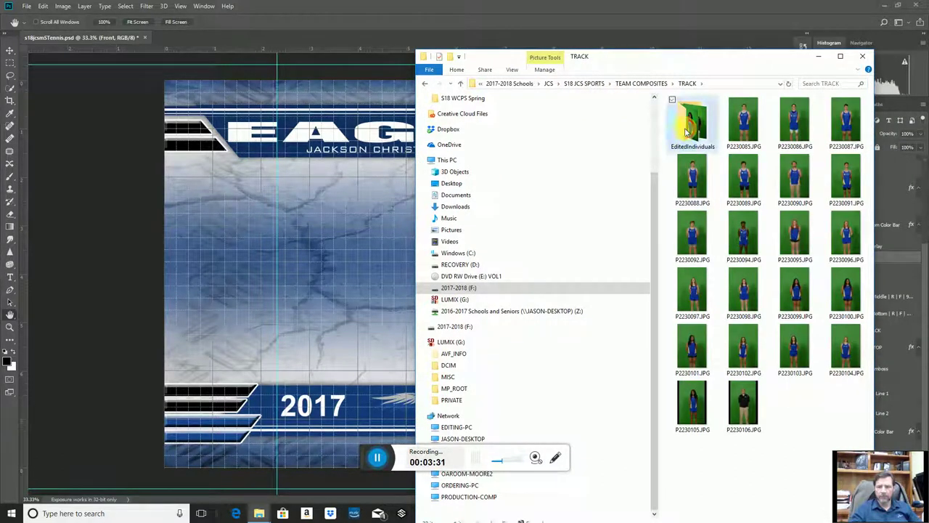
double_click(686, 125)
double_click(684, 125)
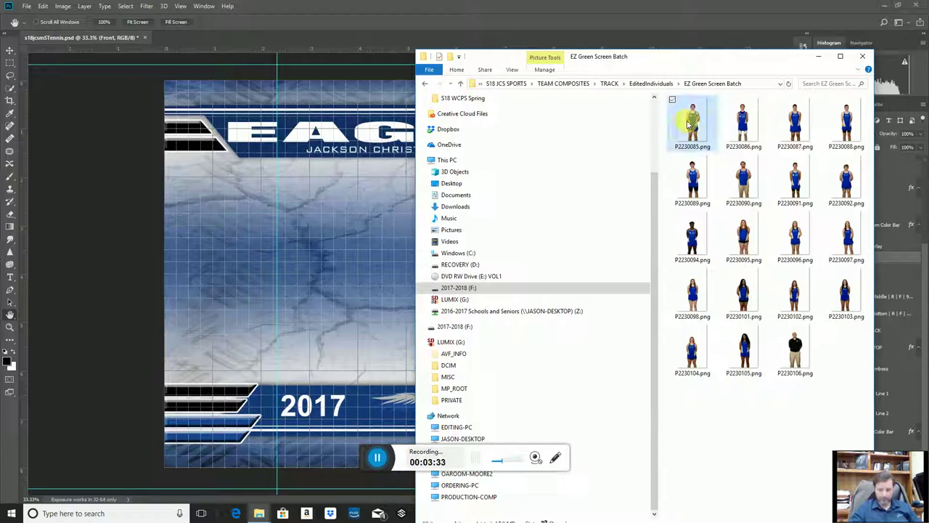
Place all the extracted track PNGs, P2230085 through P2230106, into the composite as separate layers, accepting each at its default size
left_click(797, 370, "shift")
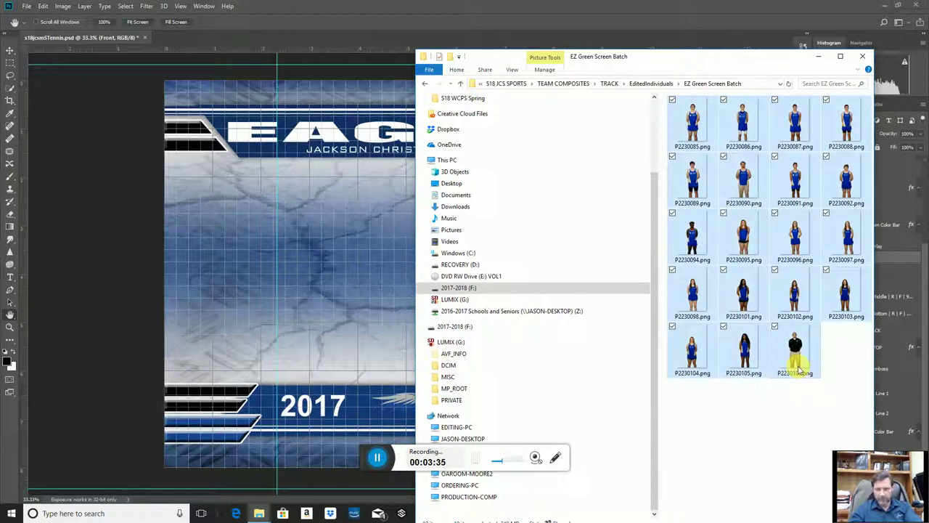
left_click_drag(692, 125, 341, 261)
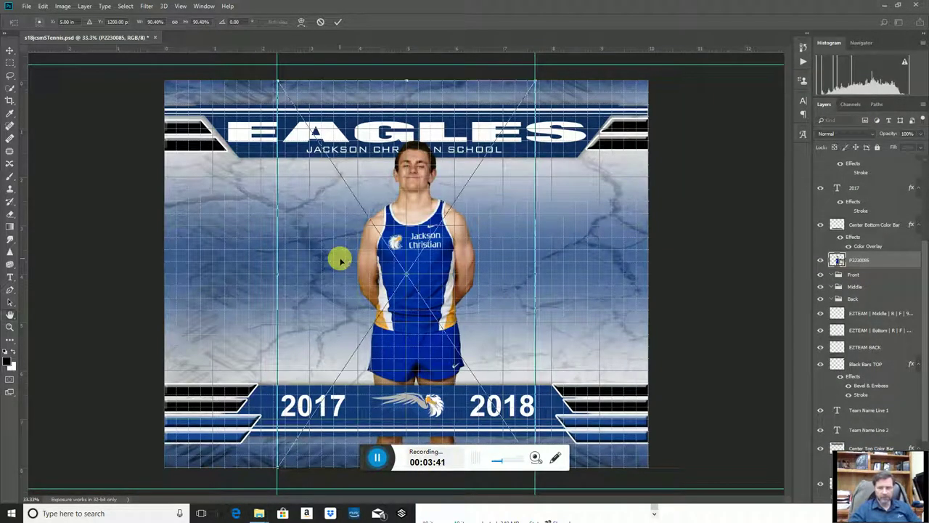
key("Return")
key("Return")
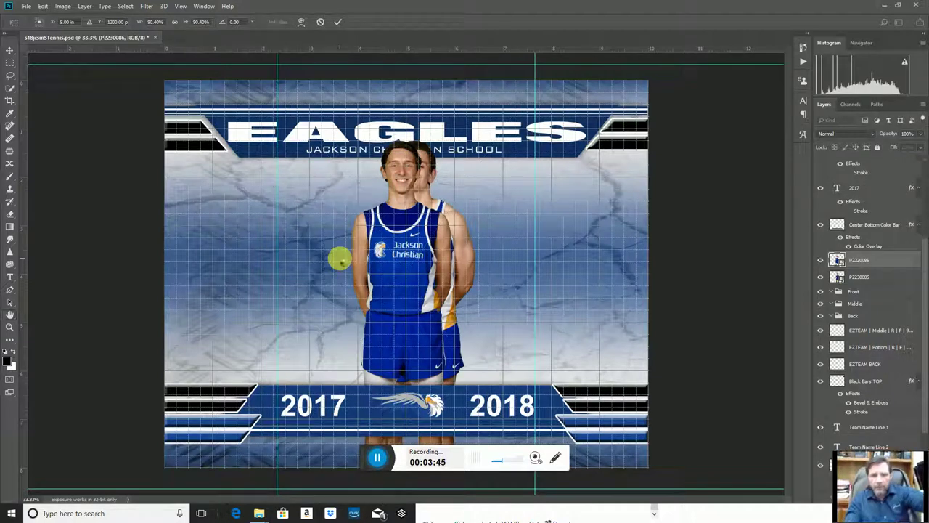
key("Return")
key("Return")
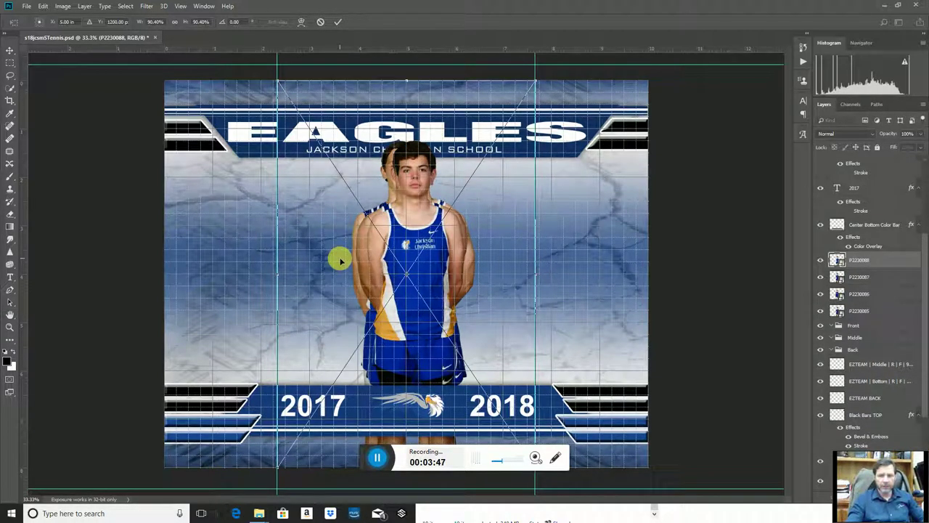
key("Return")
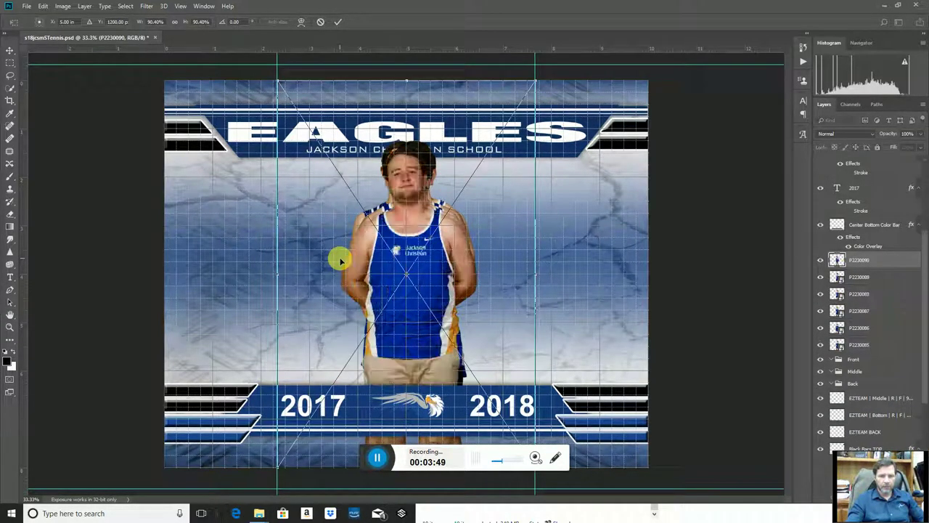
key("Return")
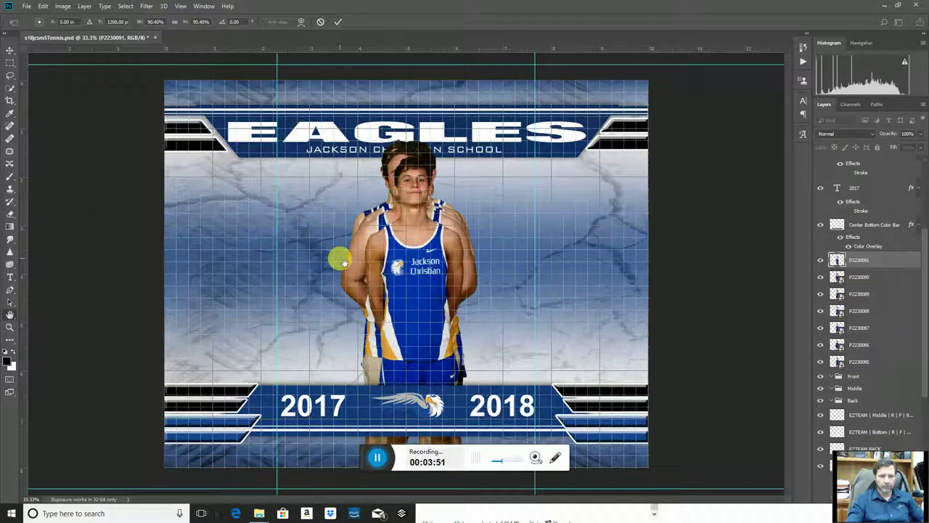
key("Return")
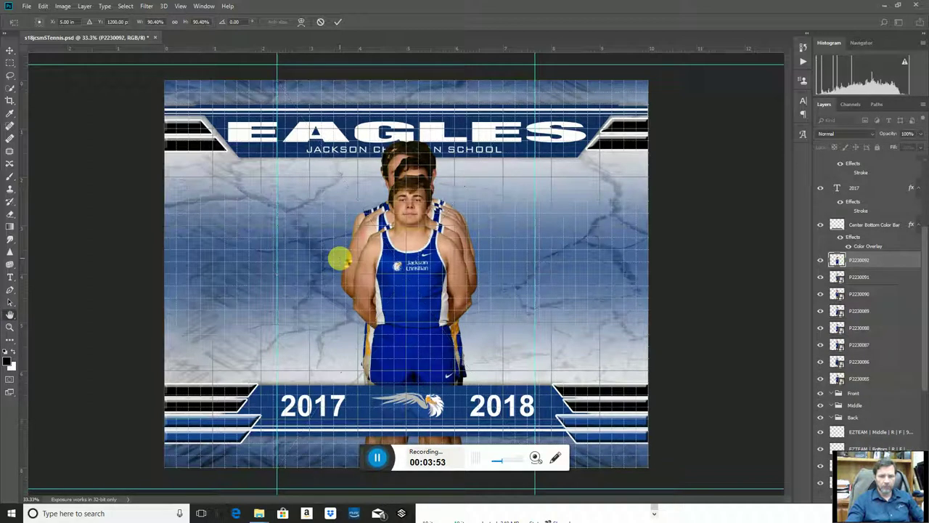
key("Return")
key("Return")
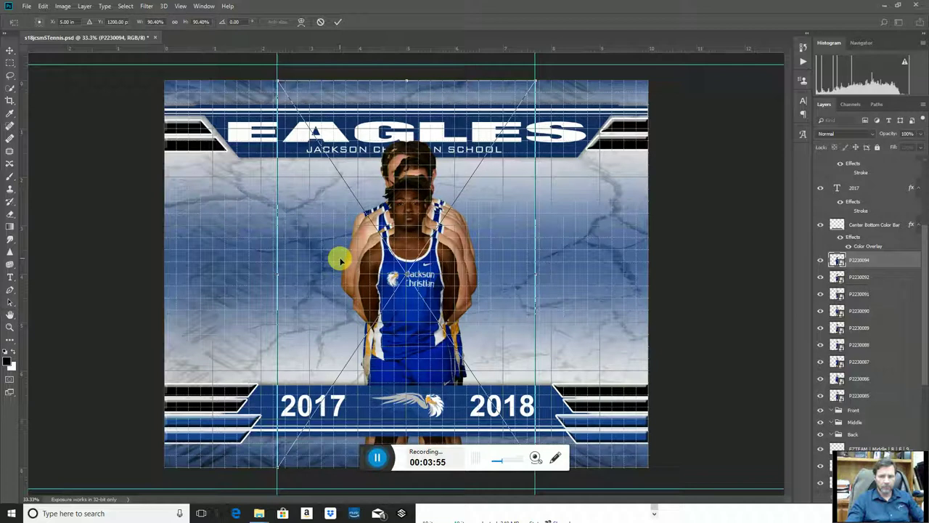
key("Return")
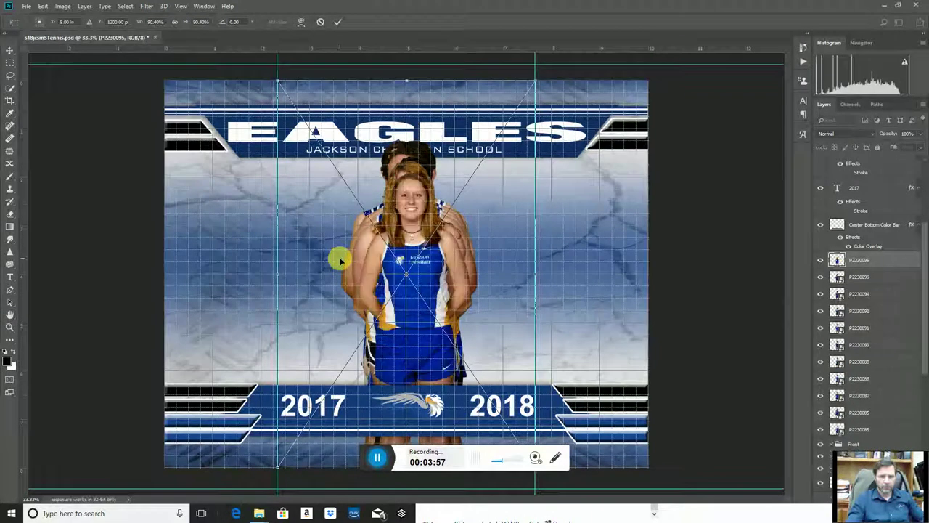
key("Return")
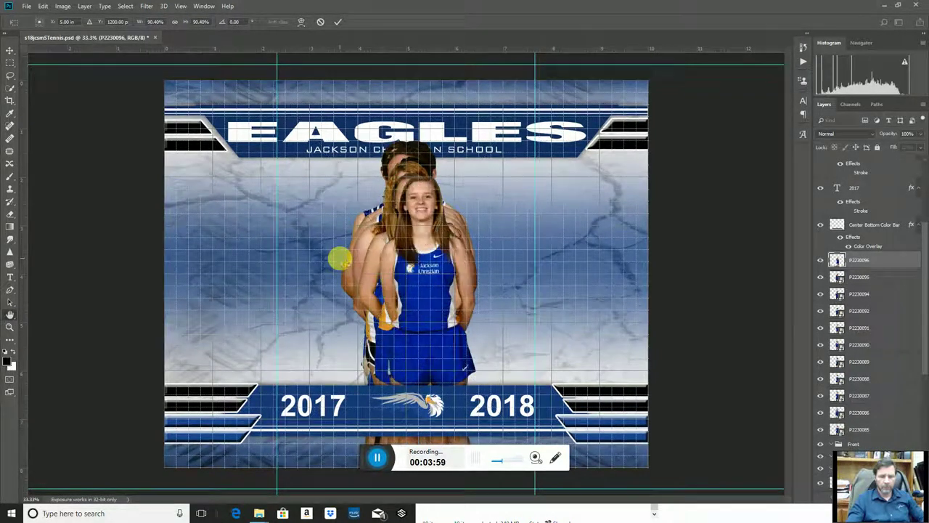
key("Return")
key("Return")
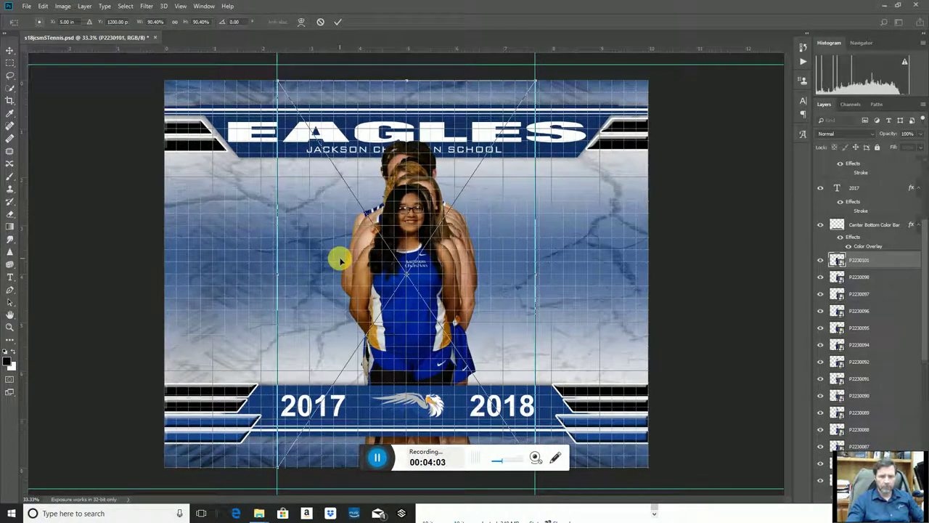
key("Return")
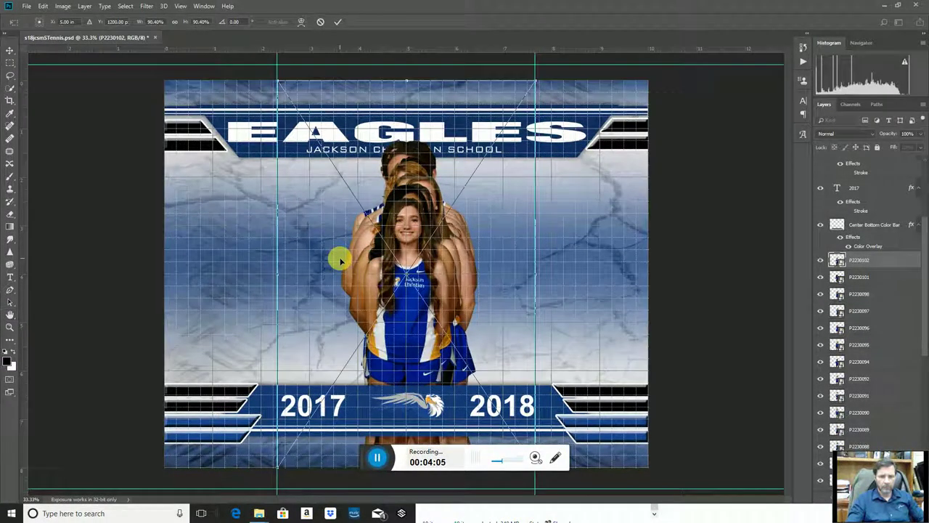
key("Return")
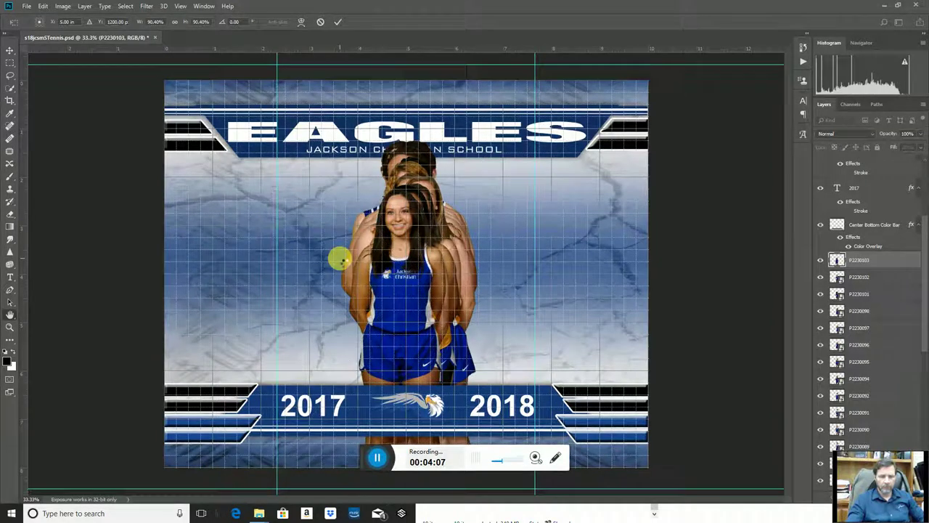
key("Return")
key("Return")
key("Return")
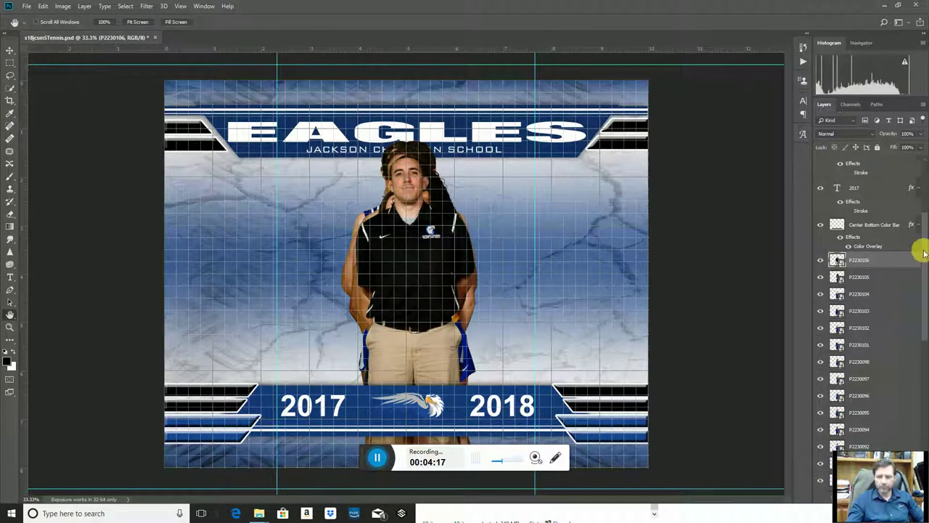
Review the extracted track PNGs in the other EZ Green Screen Batch File Explorer window and close that window
scroll(914, 261, "down", 4)
mouse_move(255, 514)
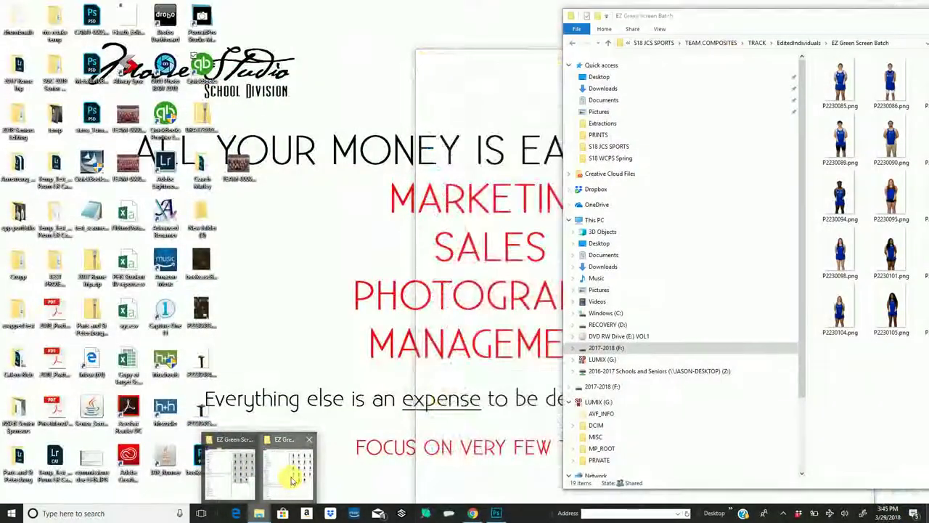
left_click(293, 479)
left_click_drag(708, 21, 493, 33)
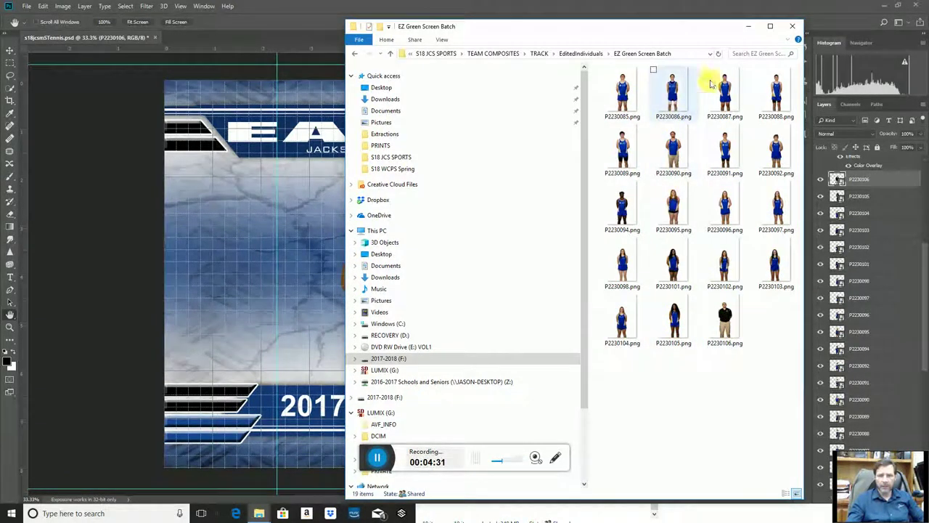
left_click_drag(634, 29, 747, 46)
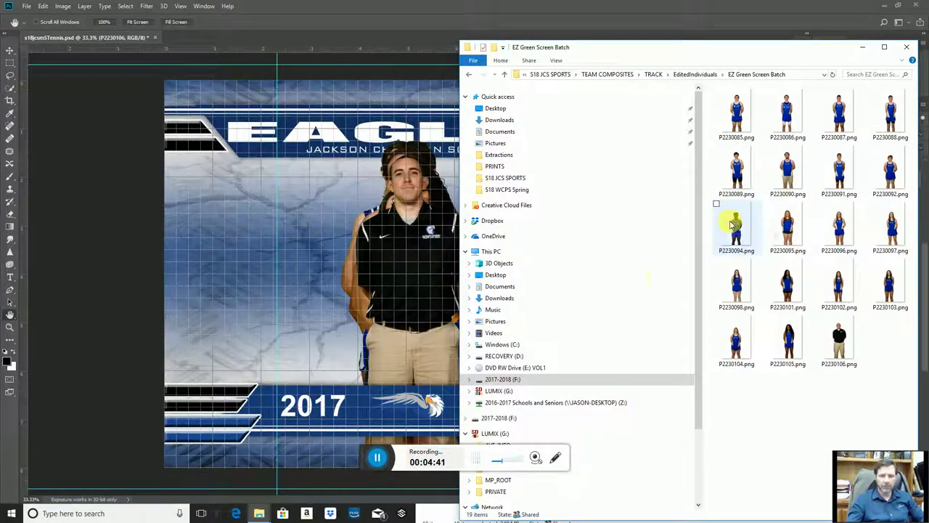
left_click(907, 47)
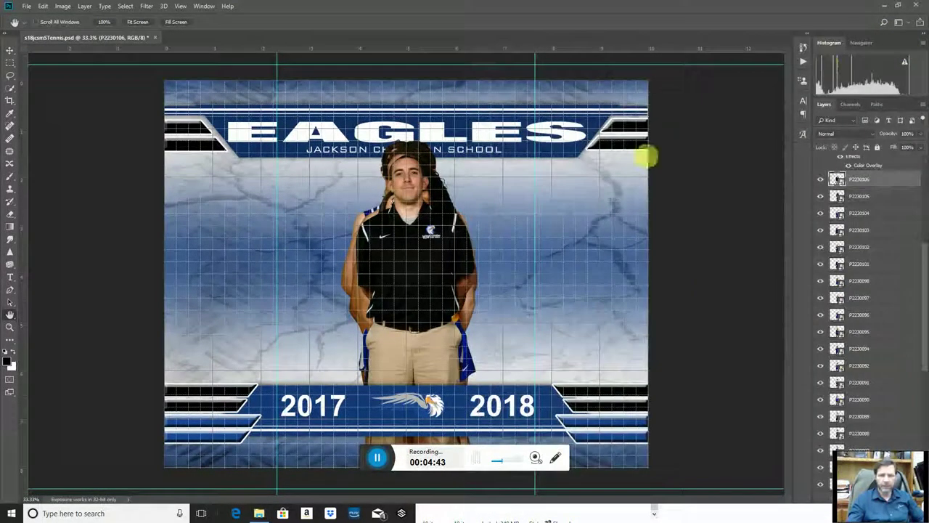
Move the layers P2230105 through P2230098 into the Front group, leaving P2230106 outside it
scroll(867, 322, "up", 3)
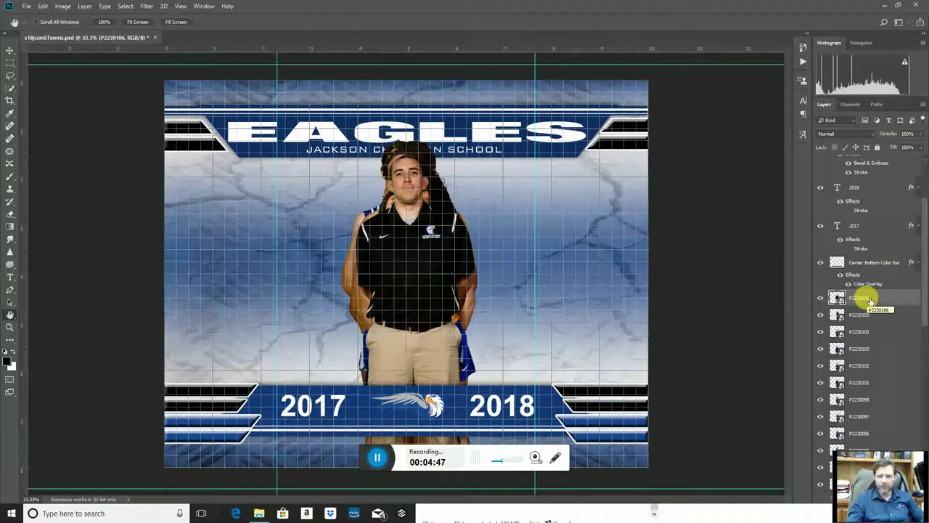
scroll(871, 300, "down", 3)
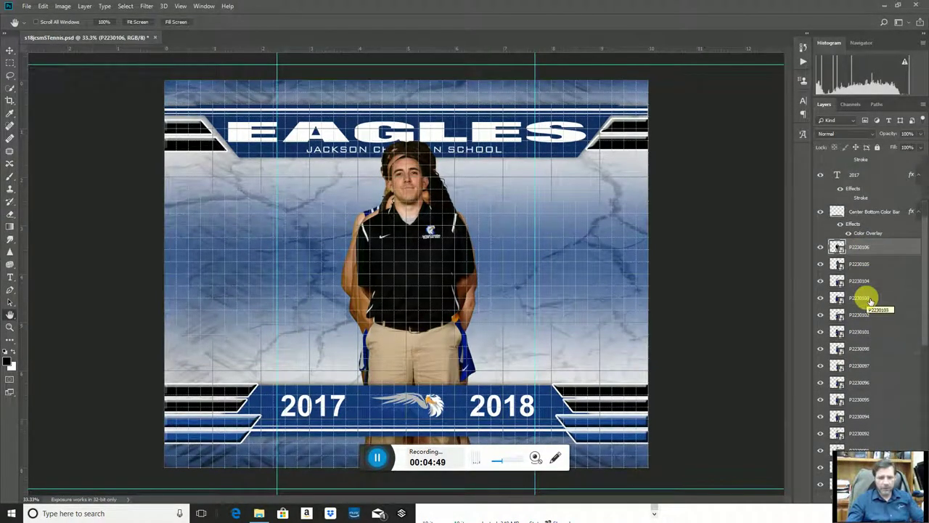
left_click(849, 263)
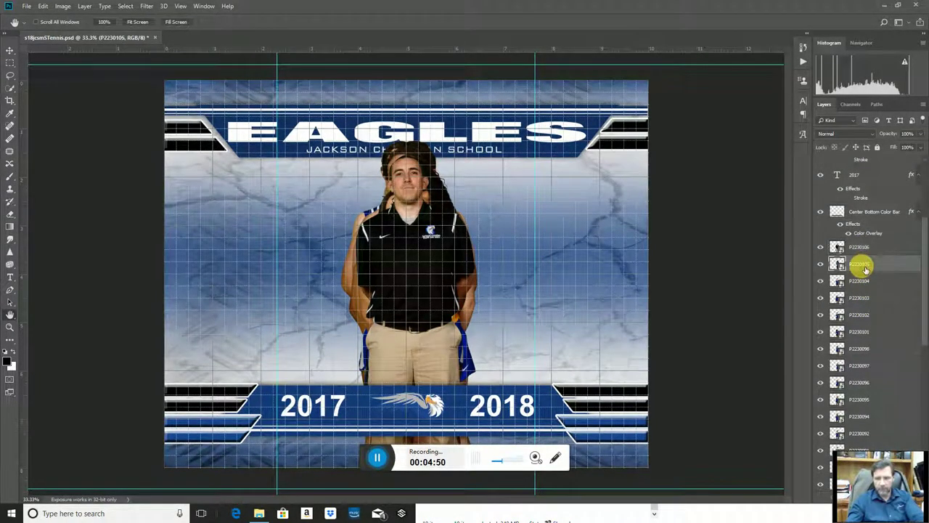
left_click(821, 248)
left_click(822, 250)
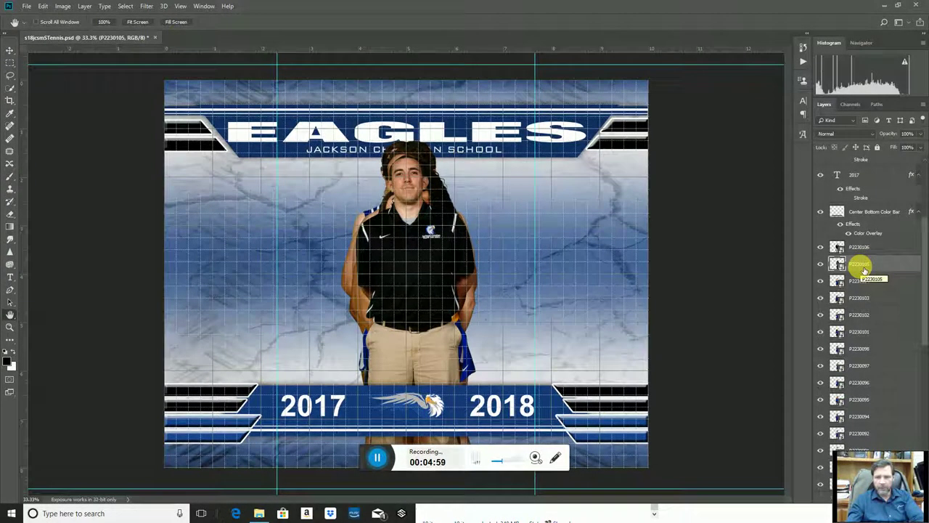
scroll(857, 287, "down", 1)
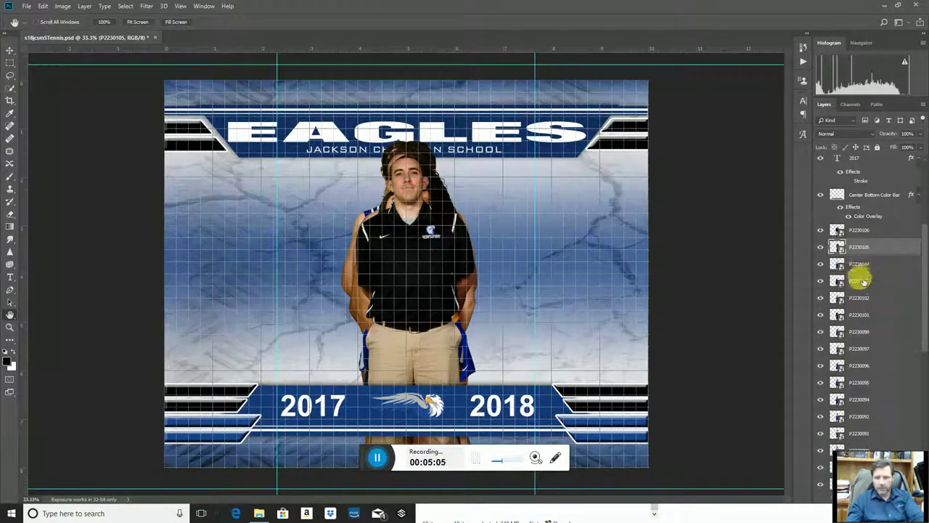
left_click(860, 332, "shift")
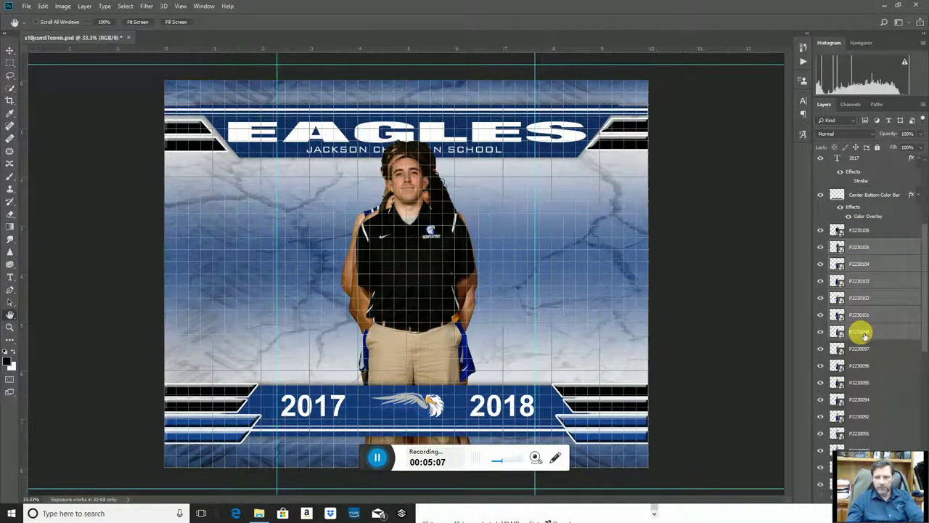
scroll(876, 328, "down", 4)
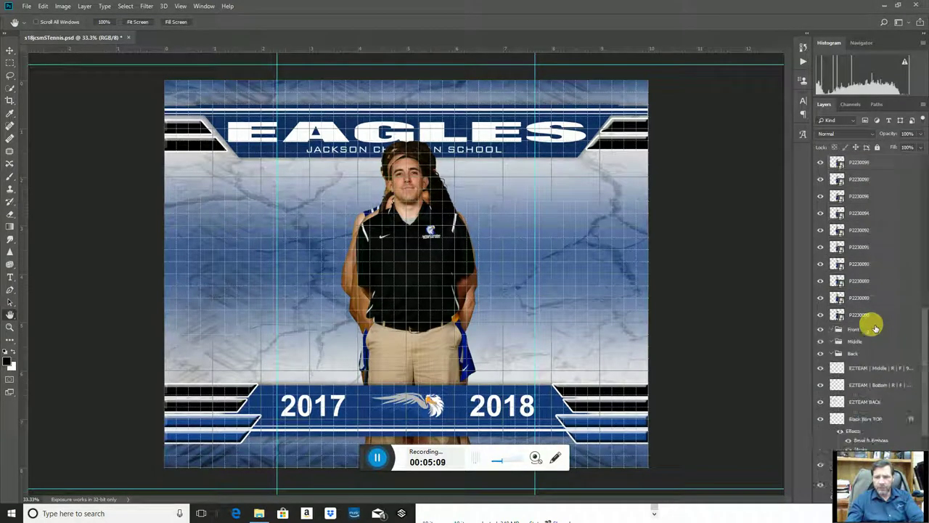
scroll(875, 328, "up", 5)
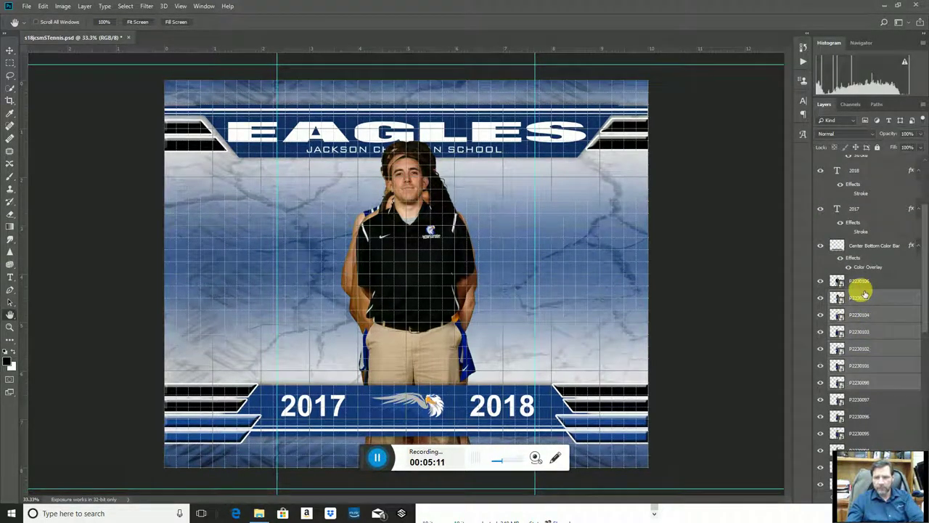
scroll(864, 301, "down", 2)
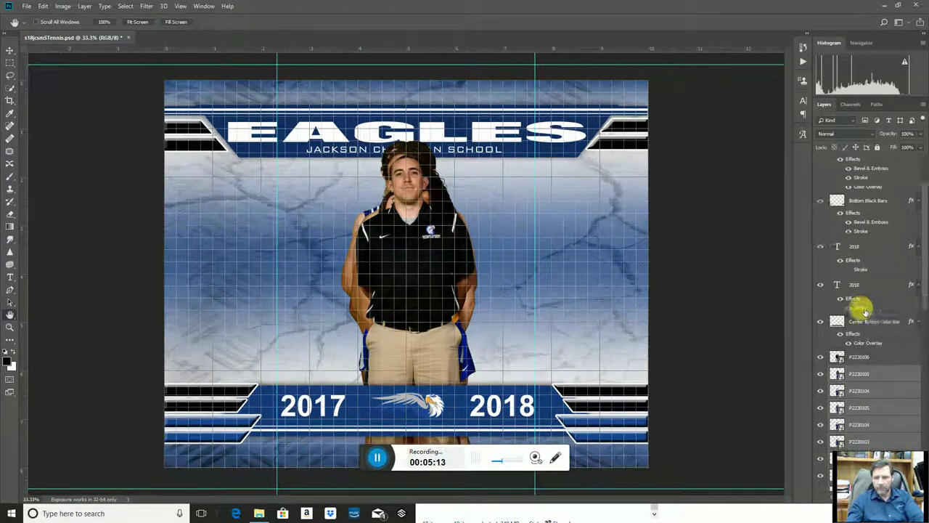
scroll(865, 311, "down", 6)
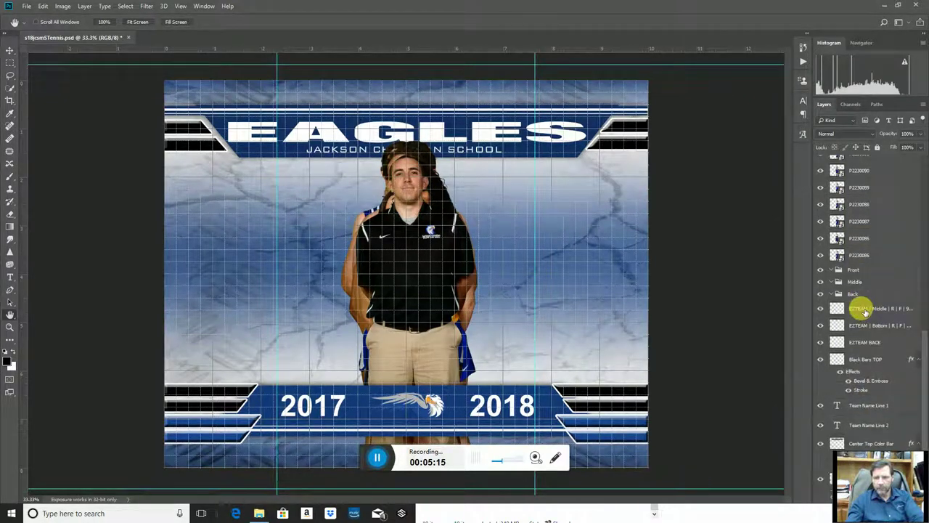
scroll(864, 305, "up", 6)
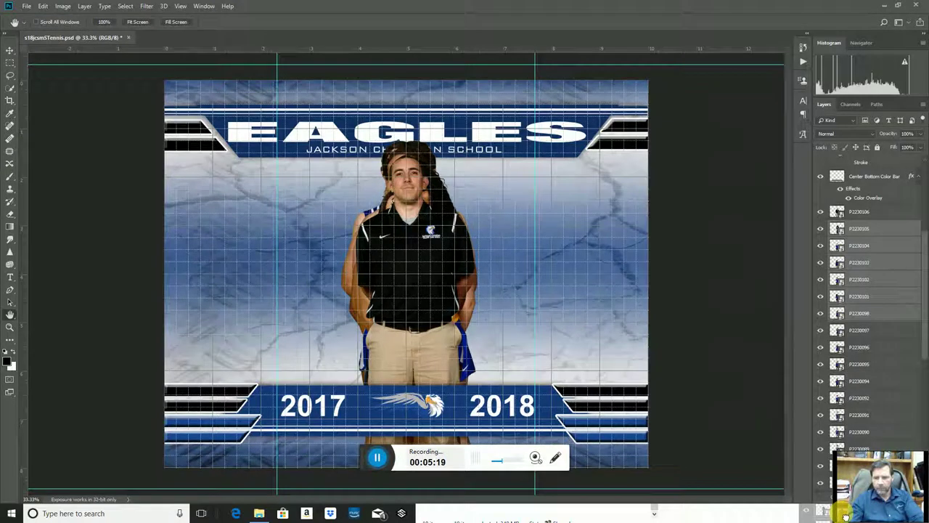
scroll(849, 479, "down", 2)
left_click_drag(846, 514, 855, 203)
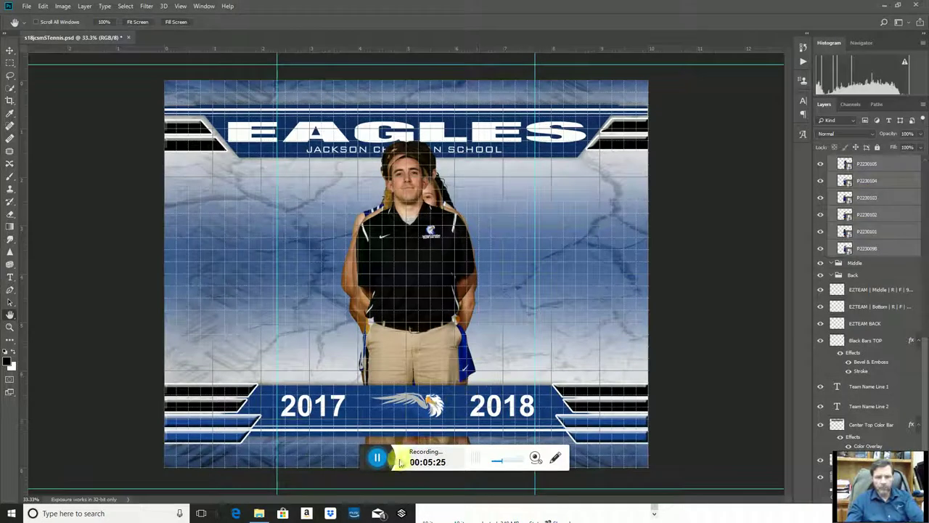
Move the layers P2230097 through P2230092 into the Middle group
scroll(887, 321, "down", 10)
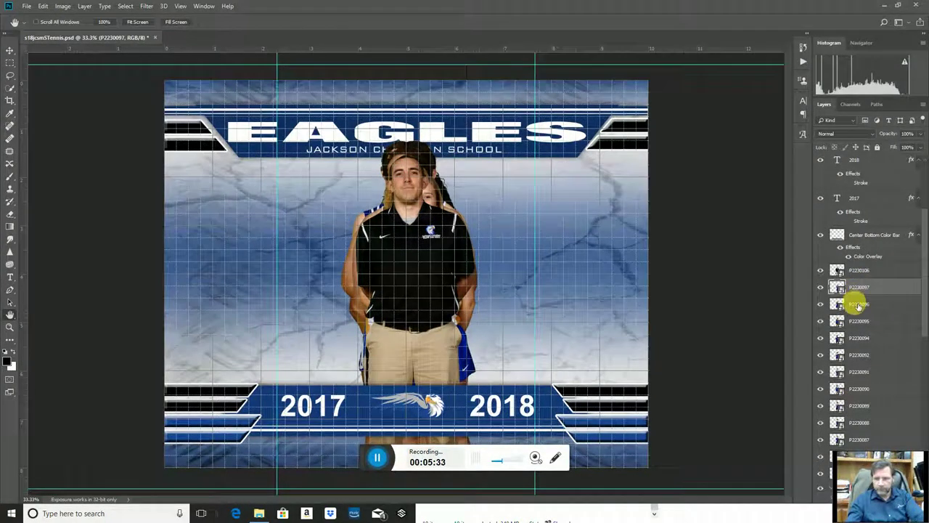
left_click(859, 355, "ctrl")
left_click_drag(857, 289, 874, 218)
scroll(873, 239, "up", 2)
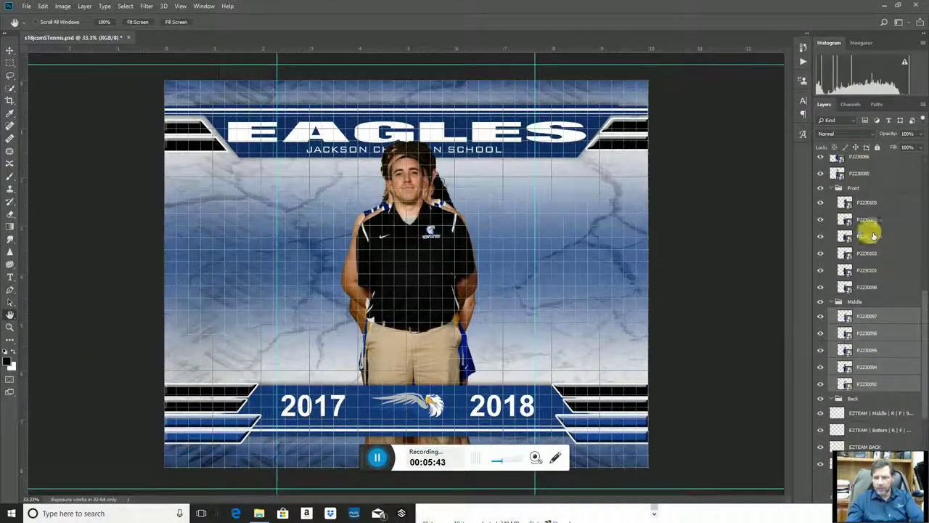
Add the layers P2230091 and P2230090 to the Middle group
scroll(866, 203, "up", 4)
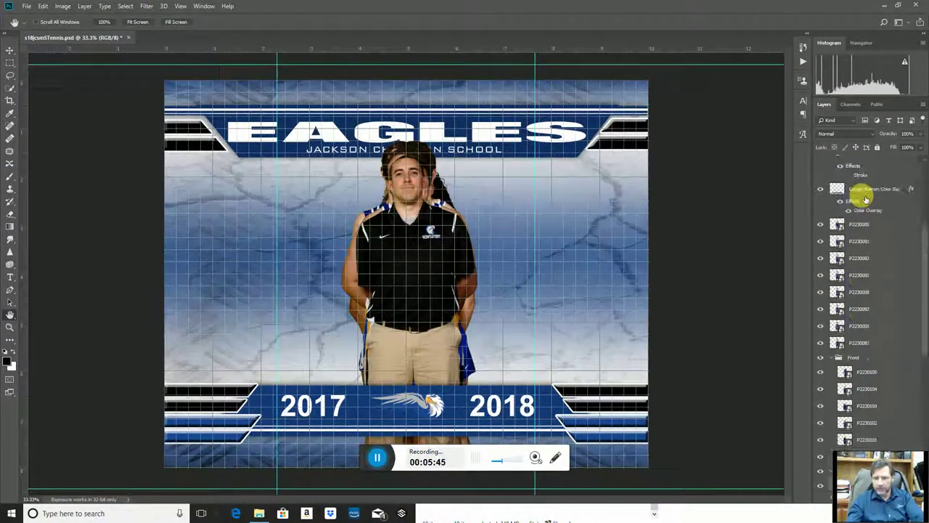
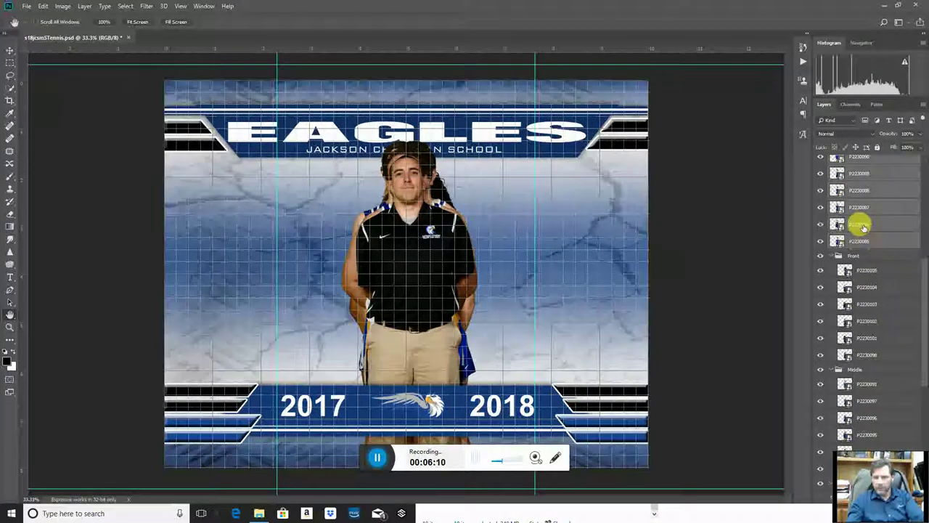
scroll(862, 180, "up", 2)
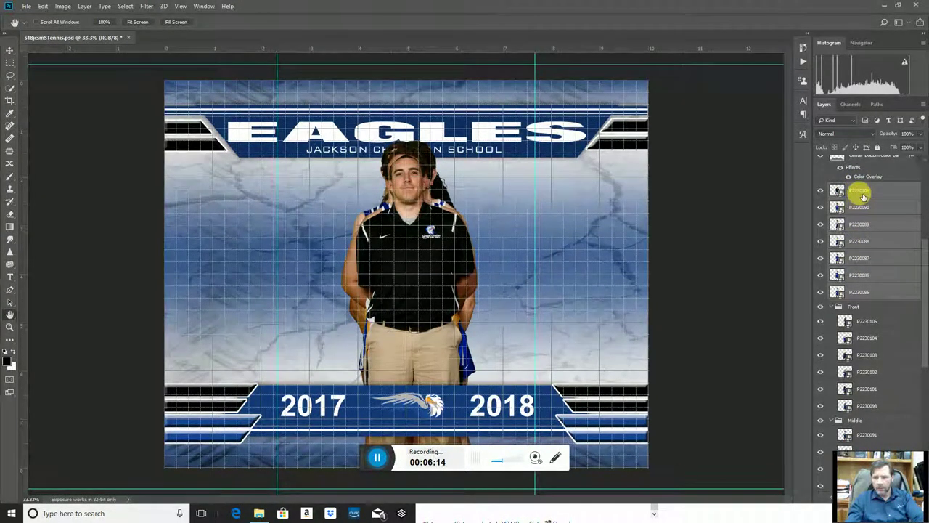
scroll(863, 290, "down", 6)
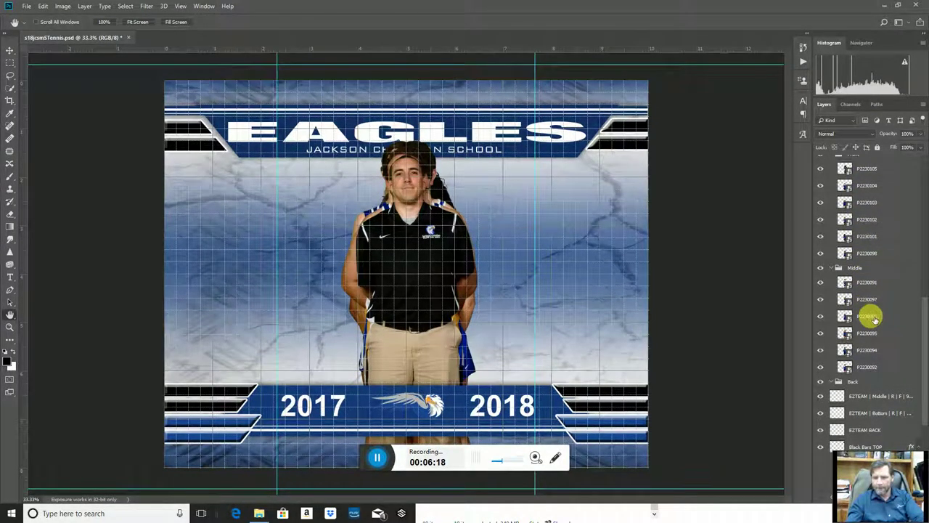
scroll(888, 330, "up", 3)
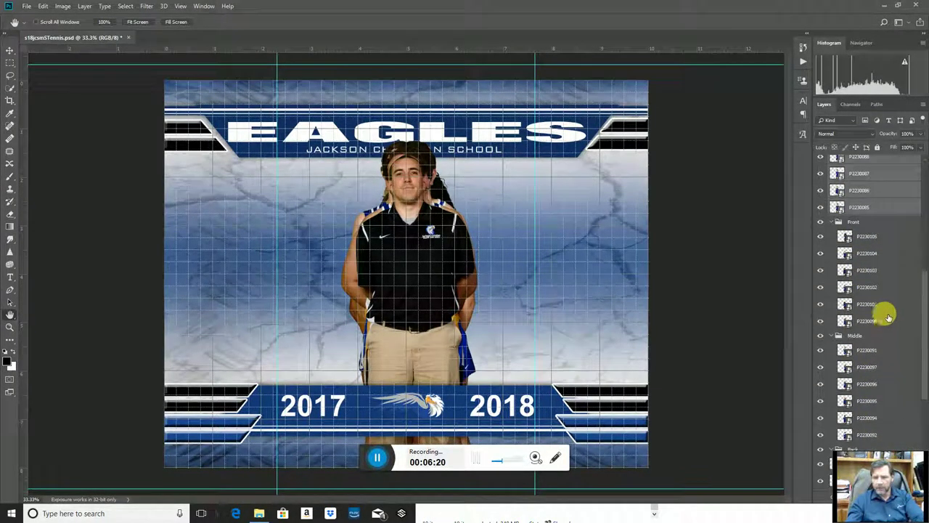
scroll(886, 305, "up", 5)
left_click(875, 243)
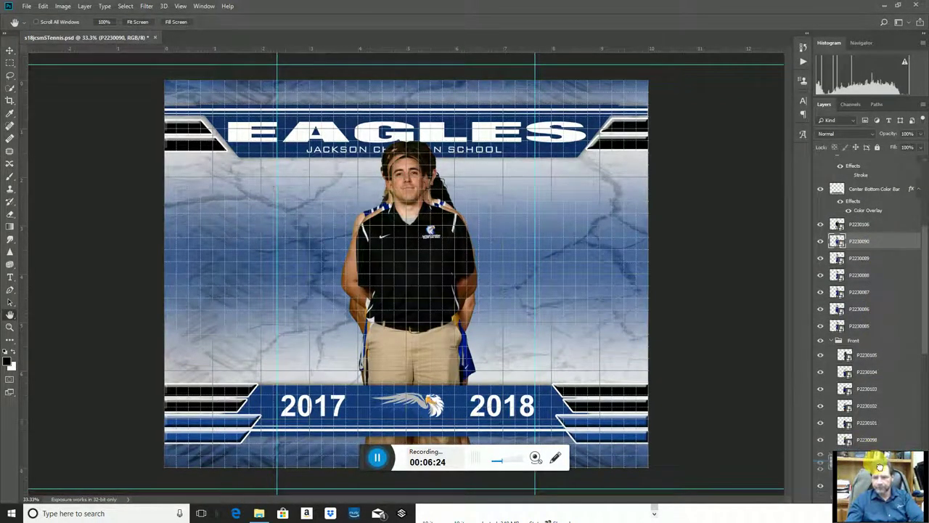
scroll(883, 421, "down", 4)
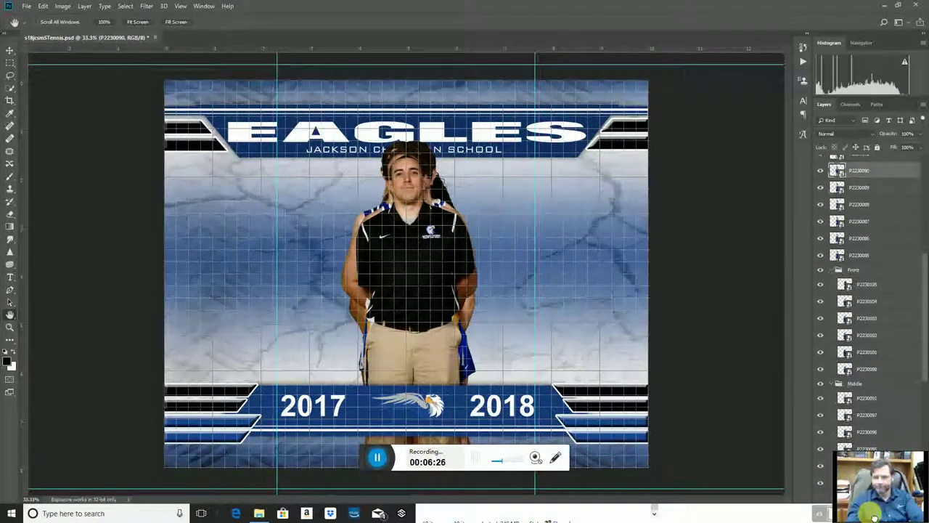
left_click_drag(882, 421, 859, 212)
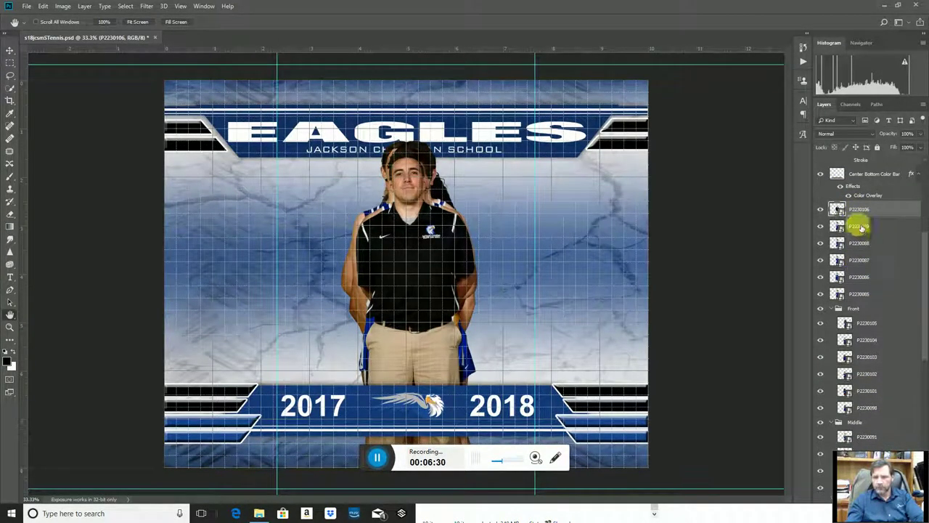
Move the layer P2230106 together with P2230089 through P2230085 into the Back group
left_click(869, 297, "ctrl")
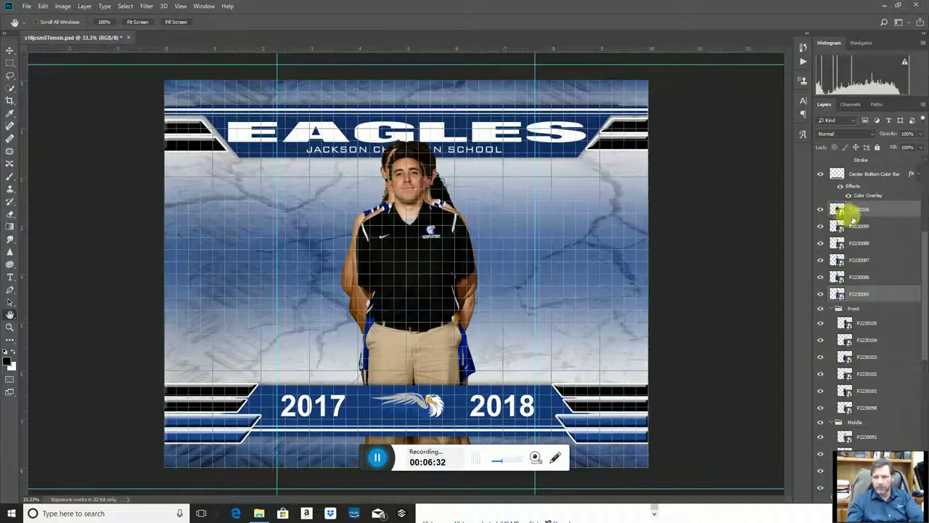
left_click(861, 279, "ctrl")
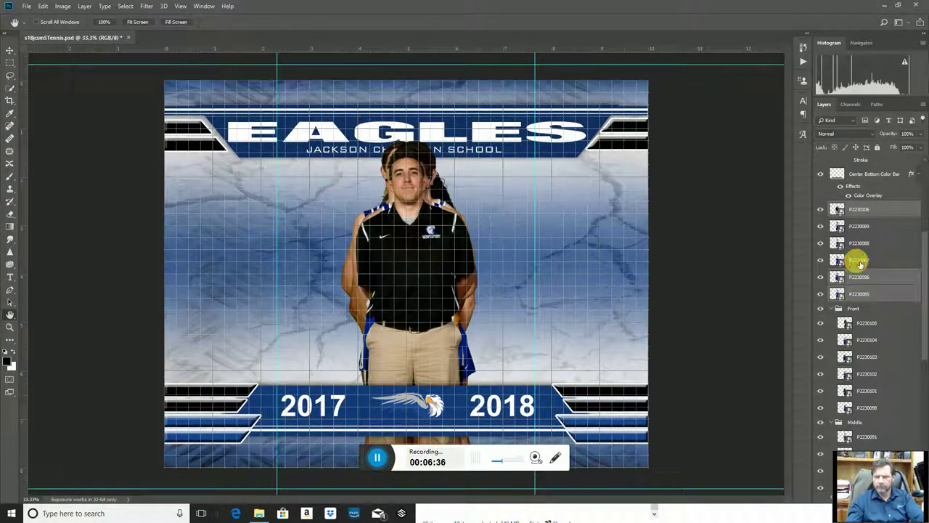
left_click(864, 260, "ctrl")
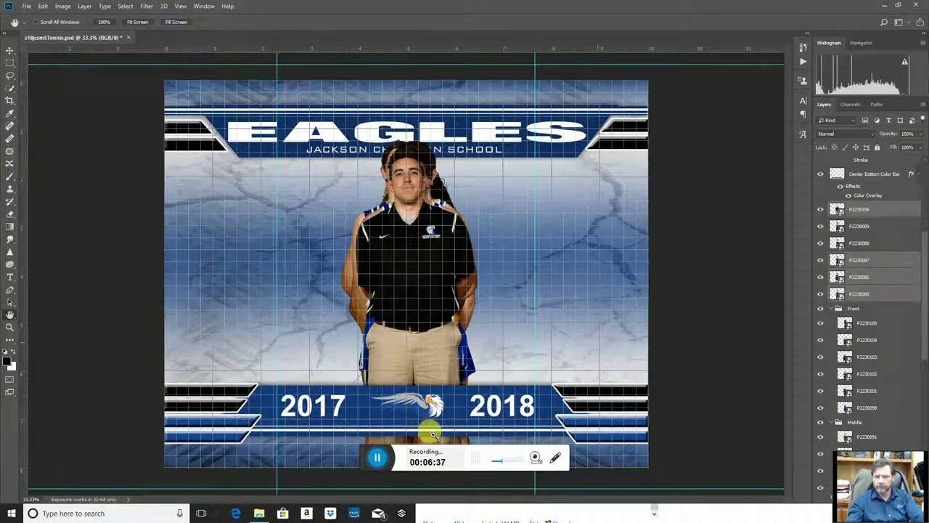
left_click(868, 247, "ctrl")
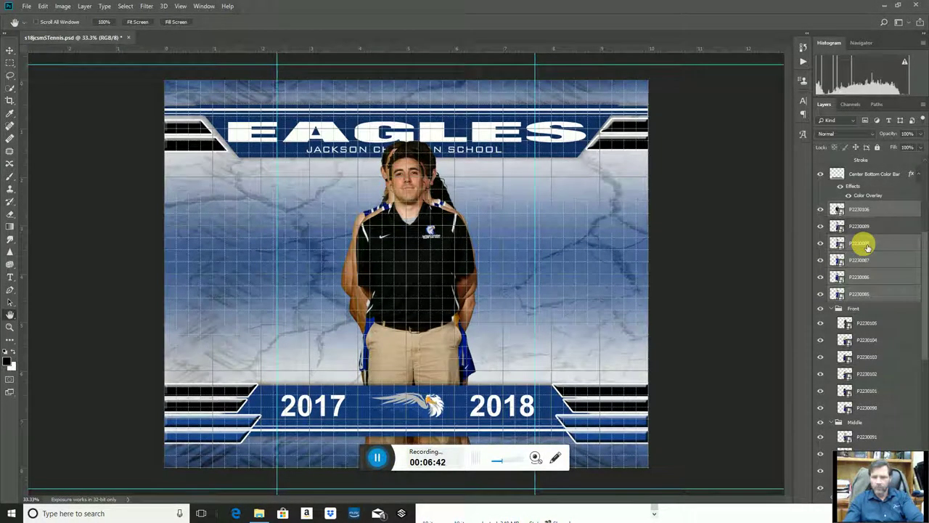
left_click(876, 231, "ctrl")
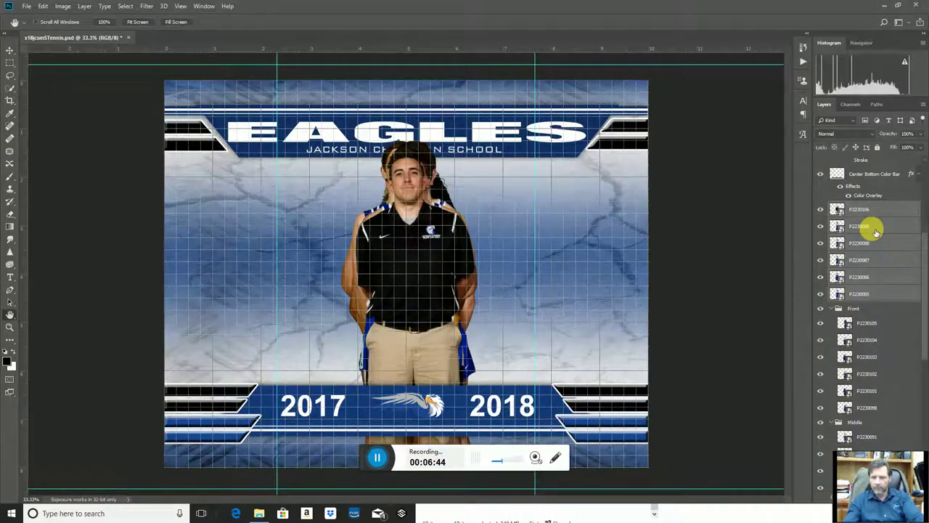
scroll(877, 231, "down", 5)
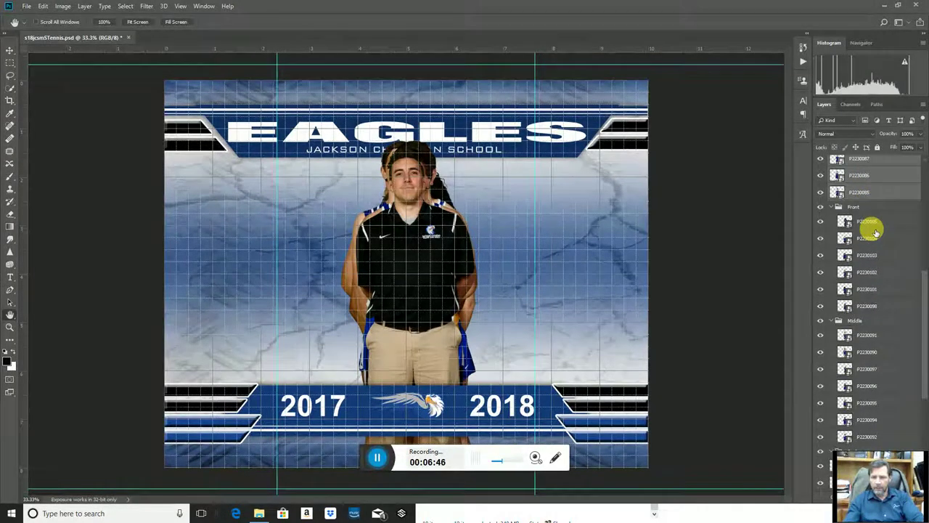
scroll(876, 230, "up", 1)
left_click_drag(871, 210, 889, 357)
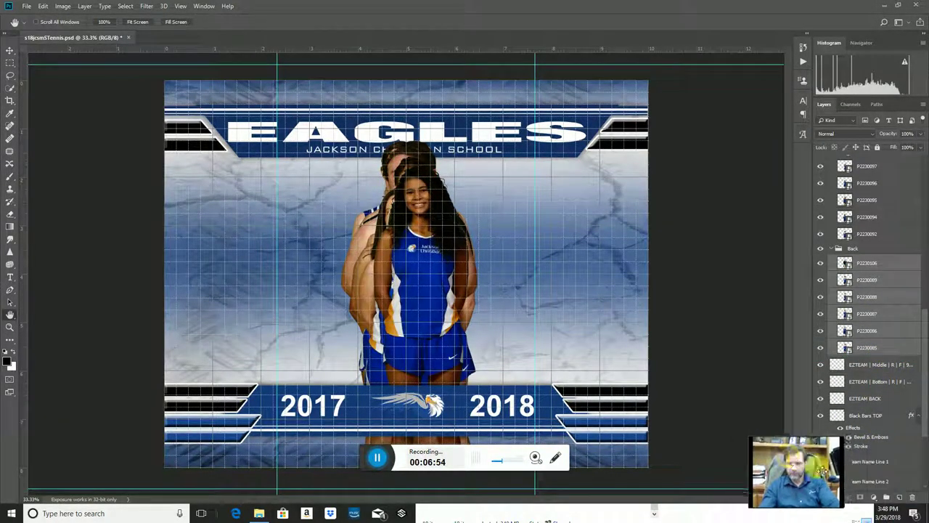
Select everything from the Front group down to layer P2230085 in the Back group and activate the Move Tool
scroll(841, 265, "up", 3)
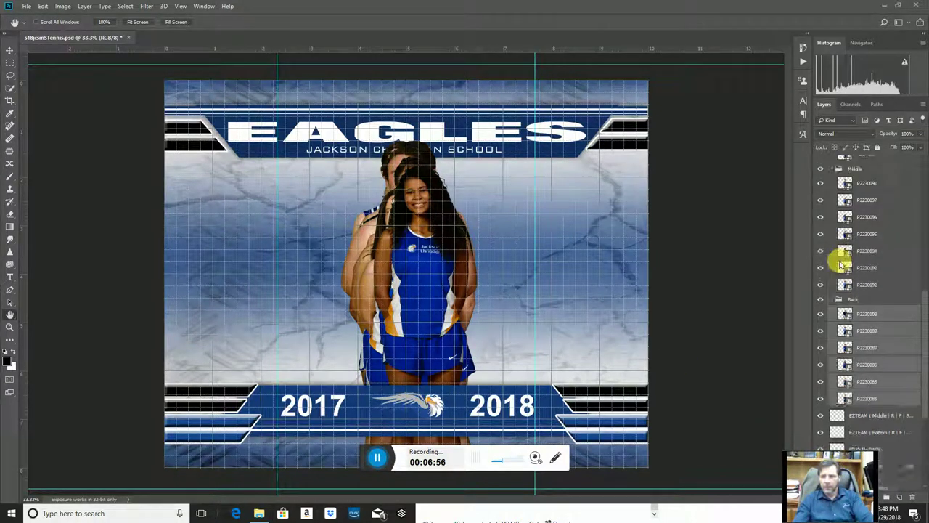
scroll(841, 265, "up", 8)
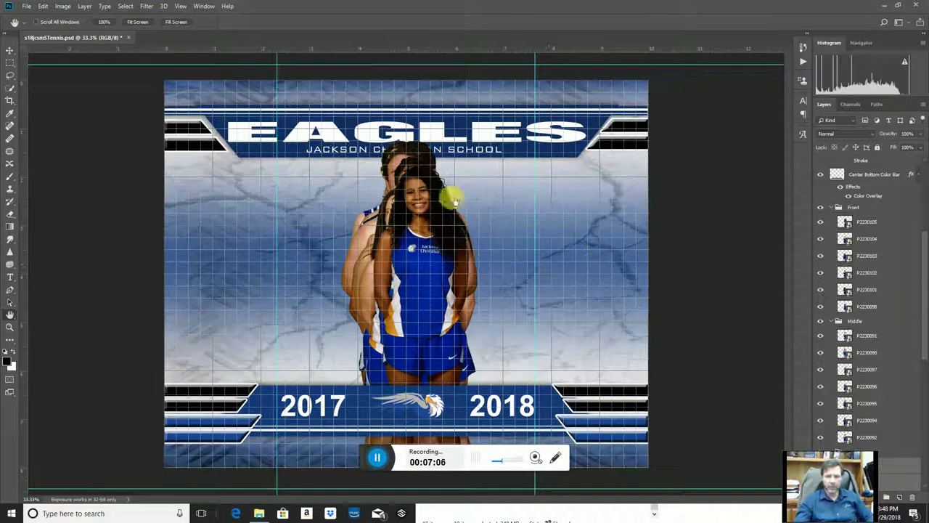
left_click(870, 209)
scroll(868, 239, "down", 6)
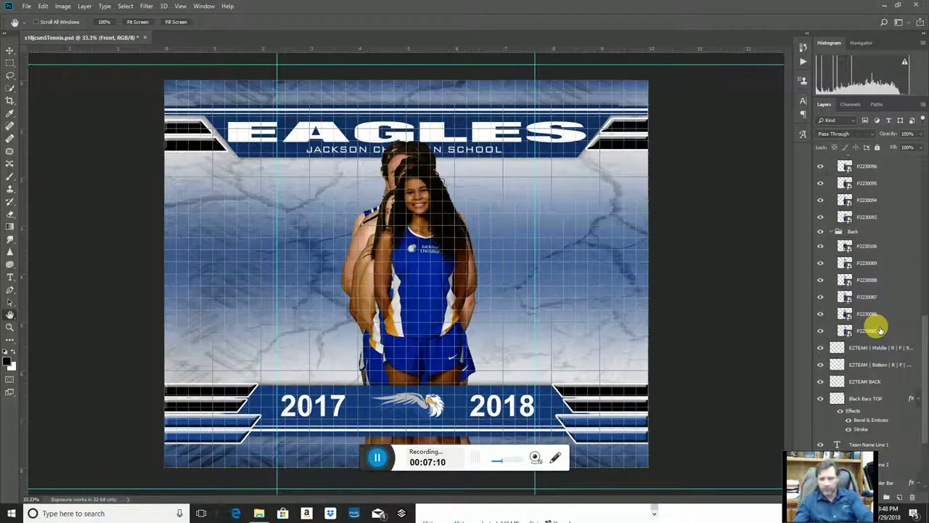
left_click(885, 334, "shift")
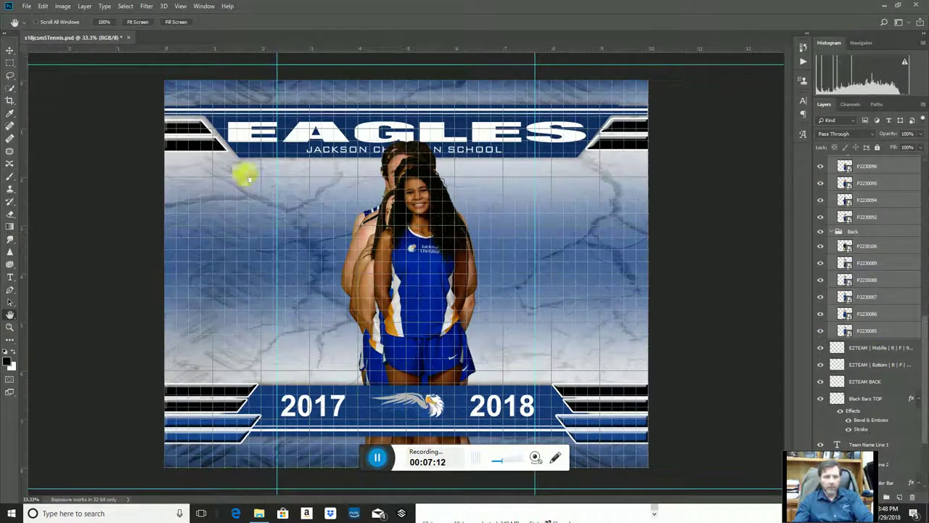
left_click(10, 50)
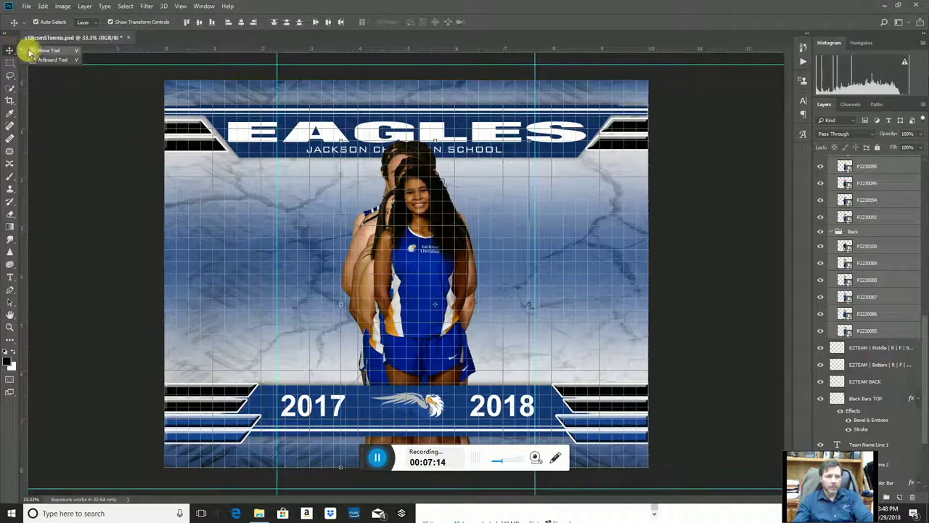
left_click(32, 53)
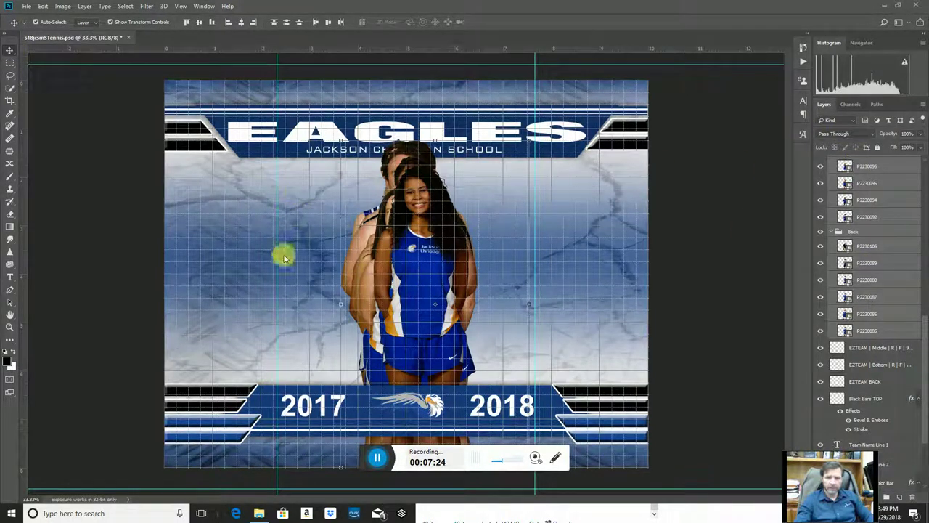
Scale all the selected athlete photos proportionally to 85% and apply the transform
left_click(342, 307)
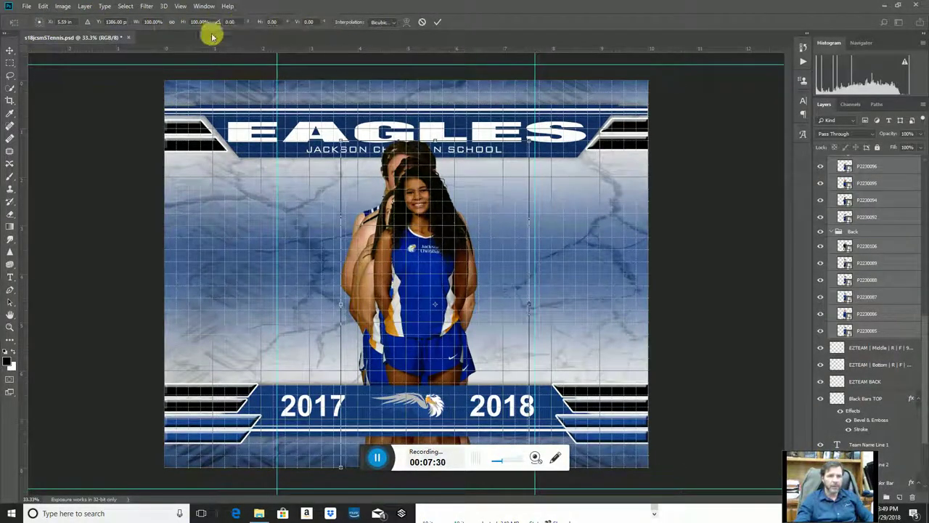
left_click(172, 23)
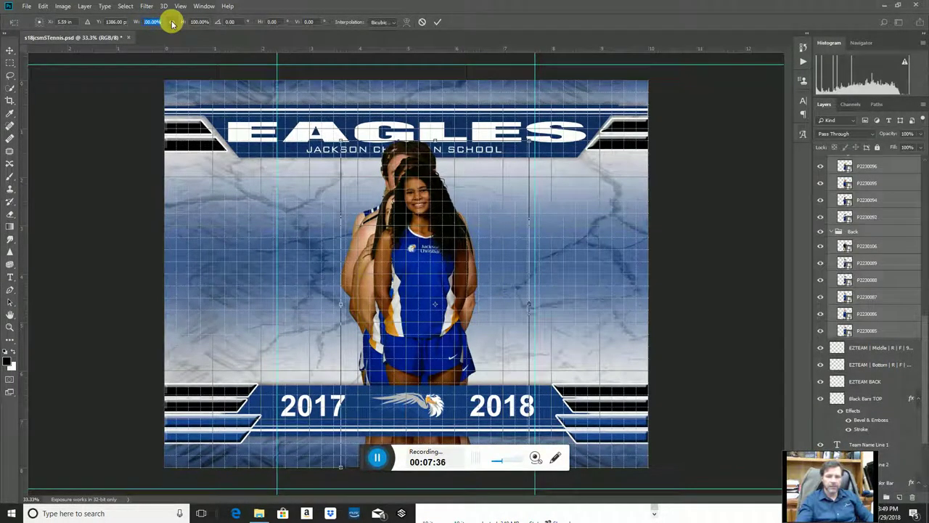
type("85")
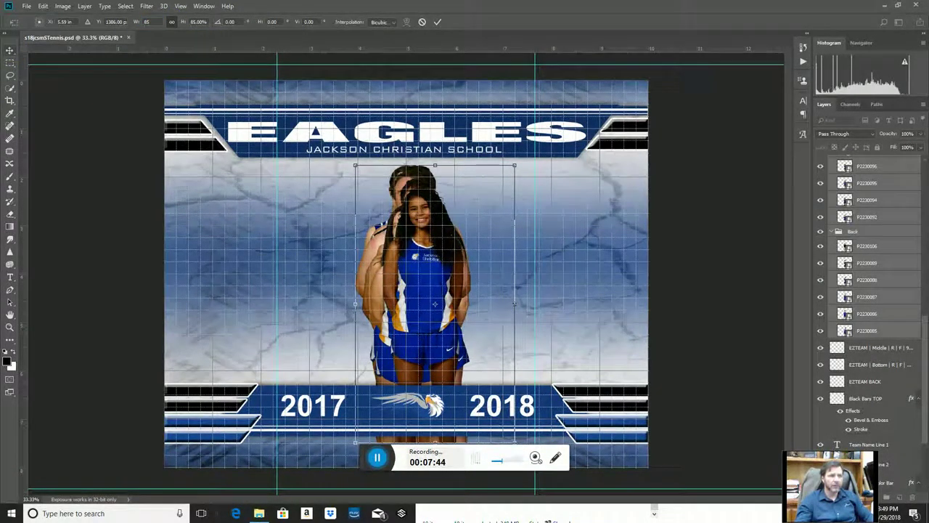
key("Return")
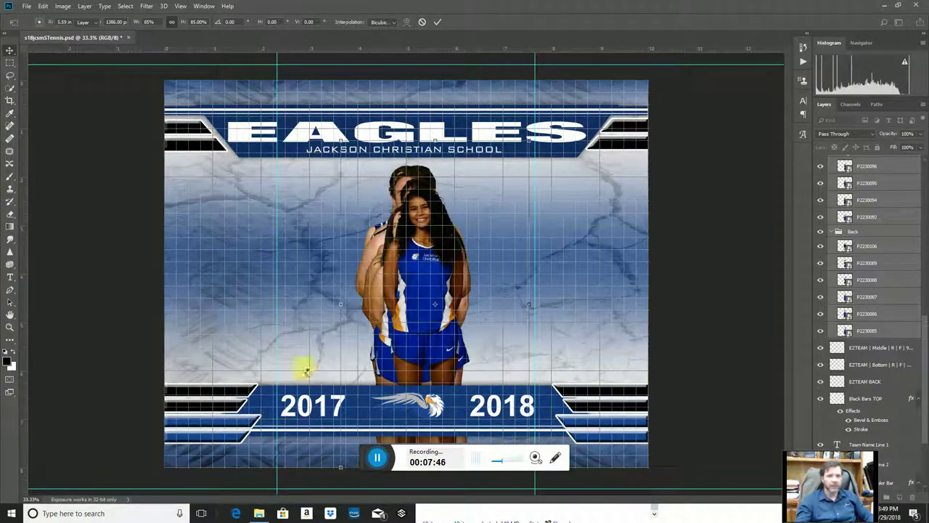
key("Return")
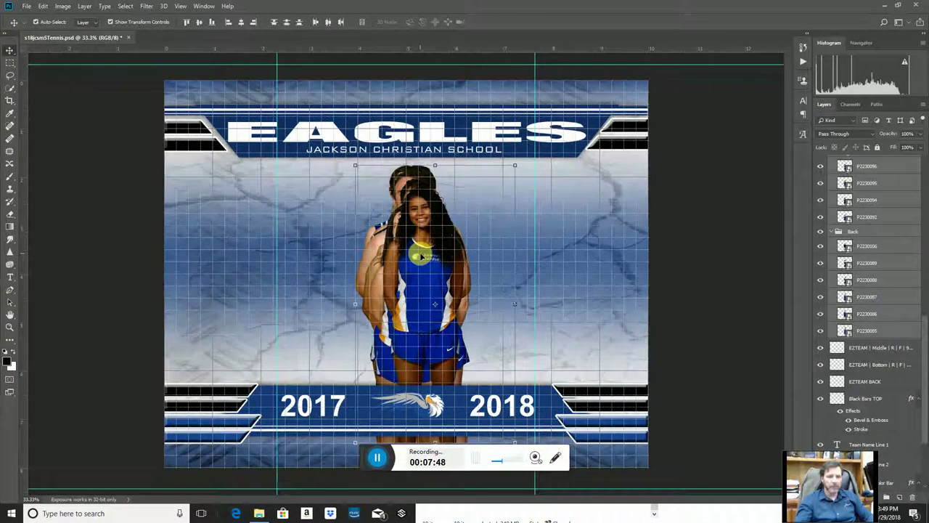
Hide the Middle and Front groups so only the Back group's photos show
scroll(832, 327, "up", 3)
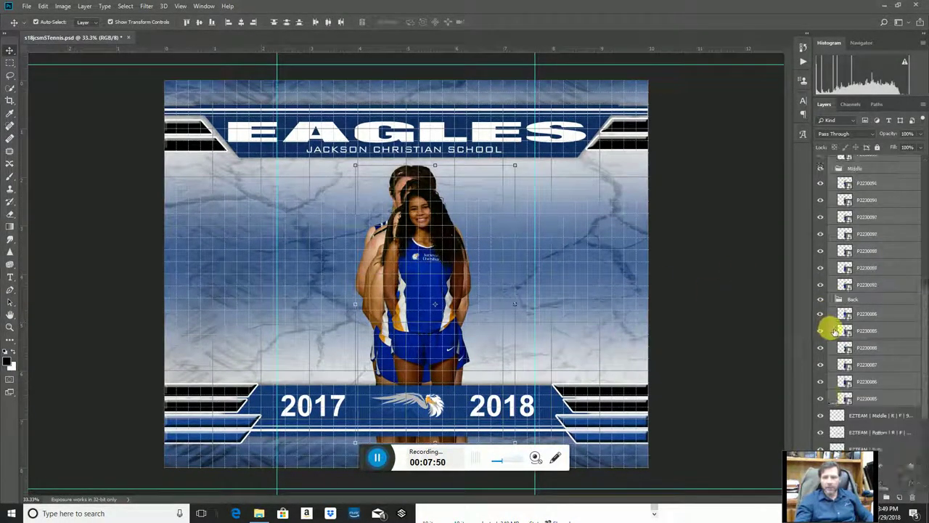
scroll(835, 331, "up", 3)
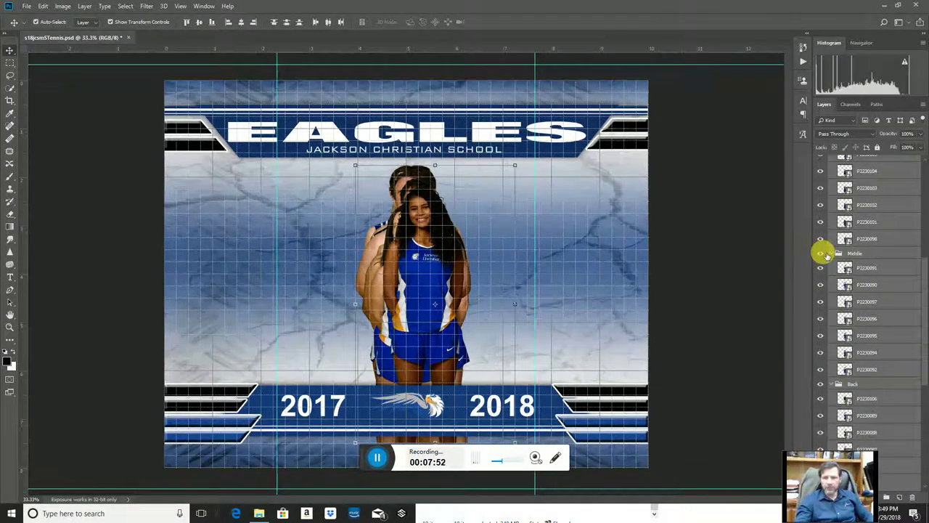
scroll(824, 232, "up", 4)
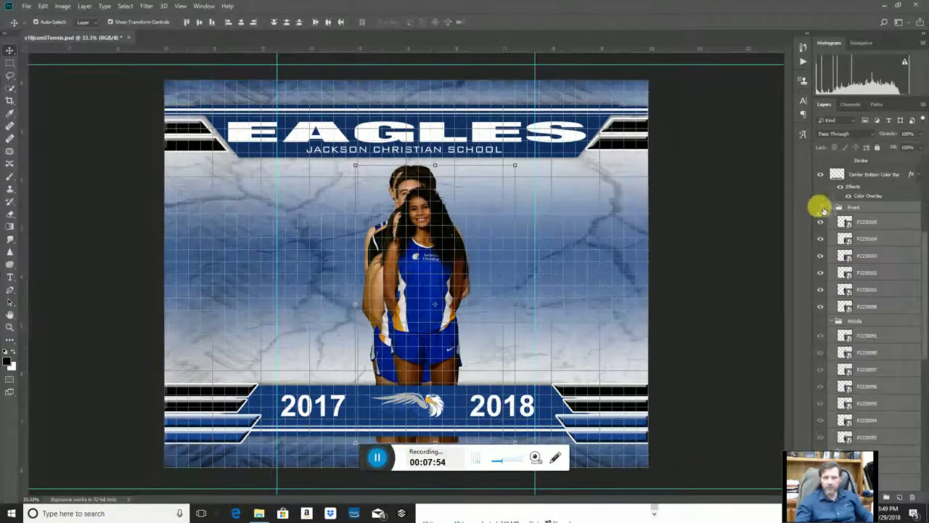
left_click(821, 209)
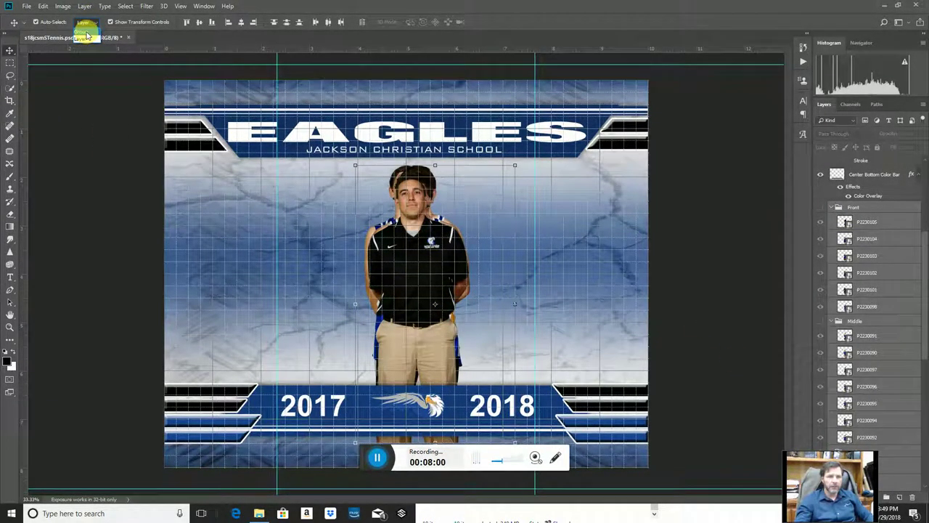
Shift the whole photo stack slightly right with auto-select set to Group, then return auto-select to Layer and deselect the stack
left_click(85, 34)
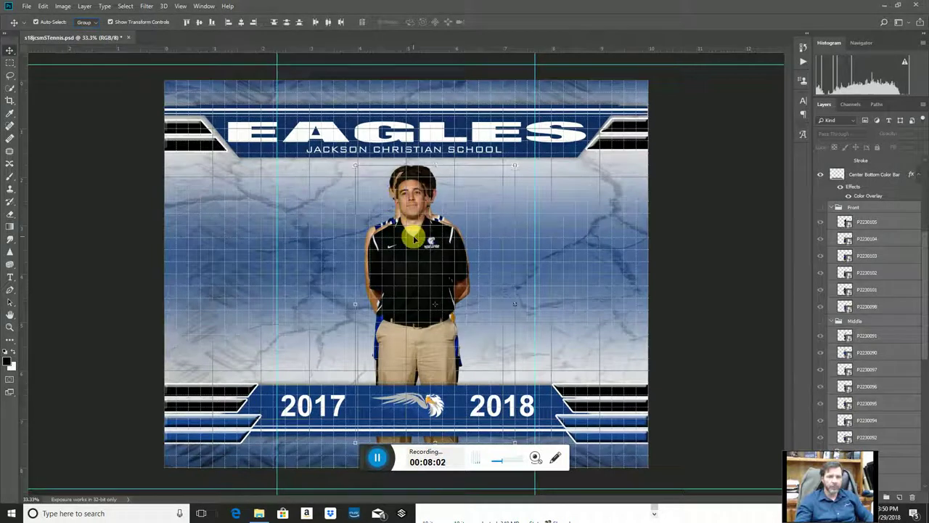
left_click_drag(413, 237, 435, 241)
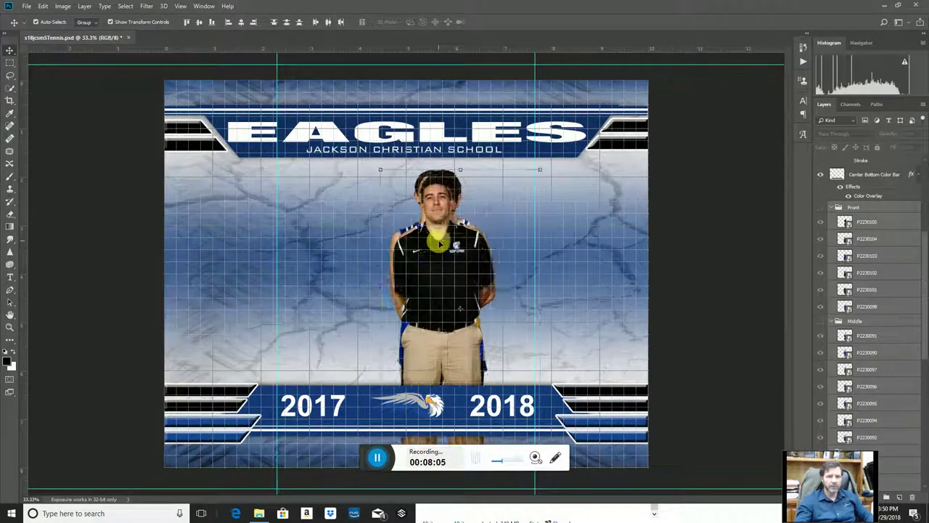
left_click(84, 40)
left_click(484, 276)
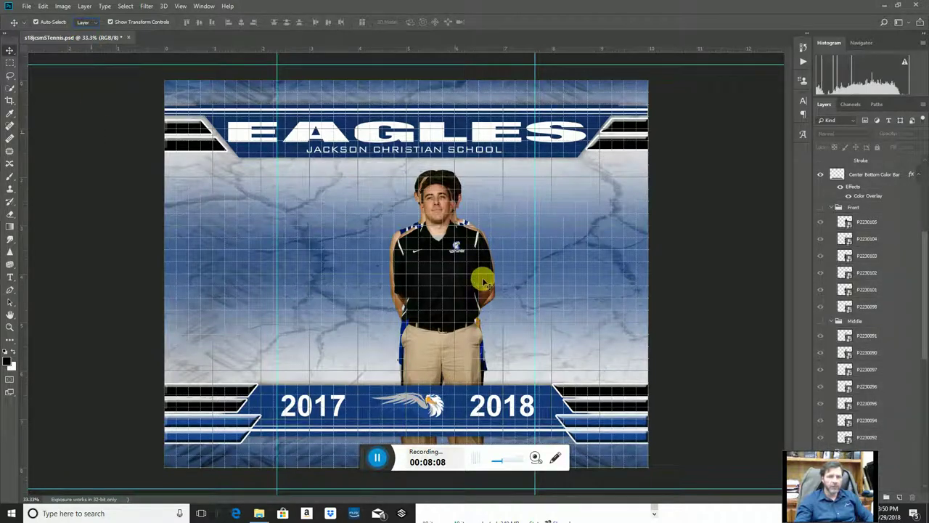
Raise and spread out the back row: coach P2230106 at the far left, P2230088 beside him, and P2230089 at the far right
left_click_drag(454, 276, 228, 245)
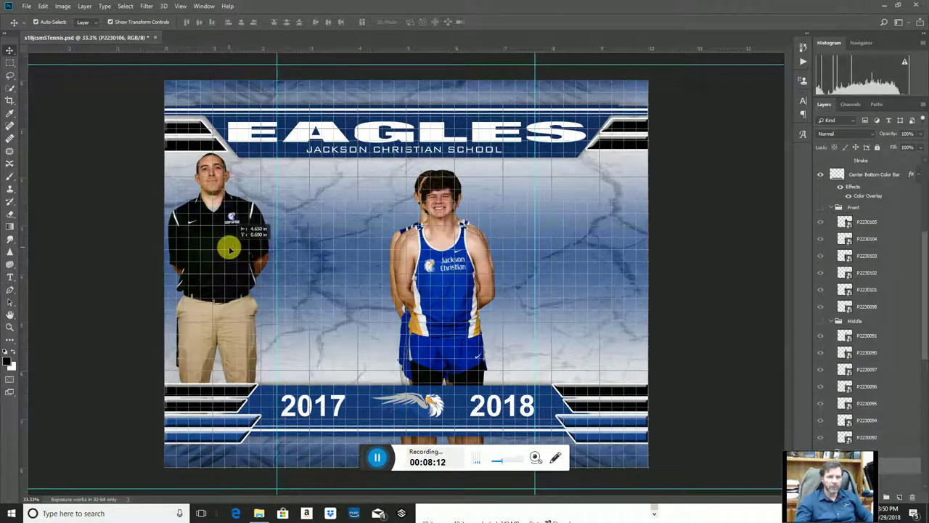
left_click(450, 260)
left_click_drag(450, 260, 601, 241)
left_click_drag(437, 270, 285, 249)
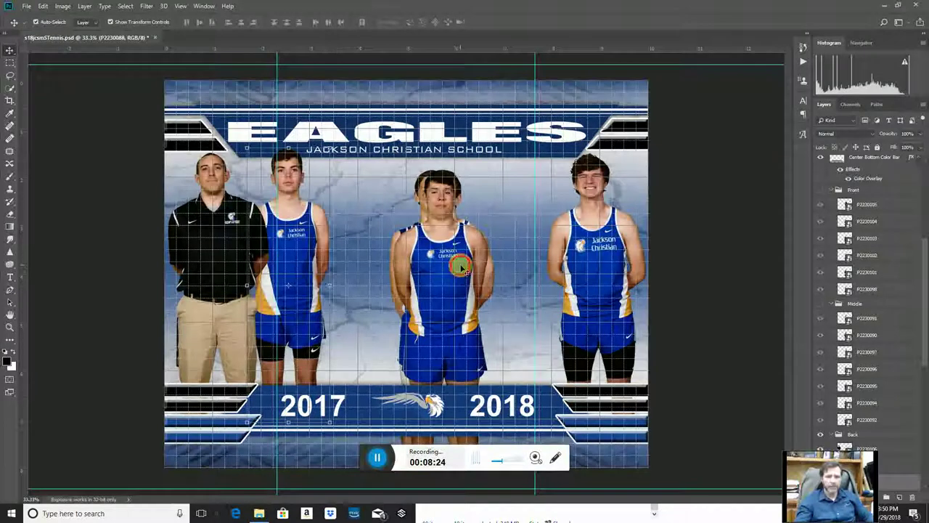
Complete the back row with P2230087, P2230086 and P2230085 between the placed photos, and nudge the row to even spacing
left_click_drag(458, 266, 543, 242)
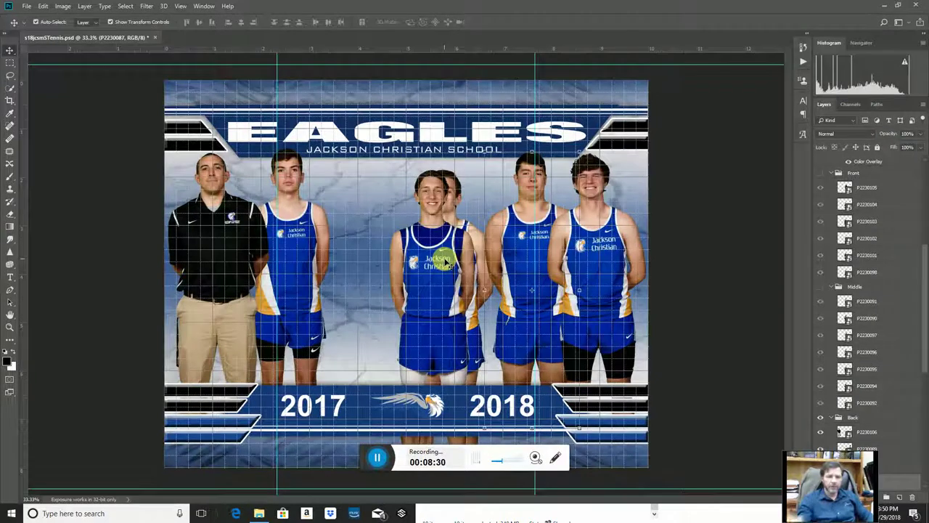
left_click_drag(405, 267, 352, 249)
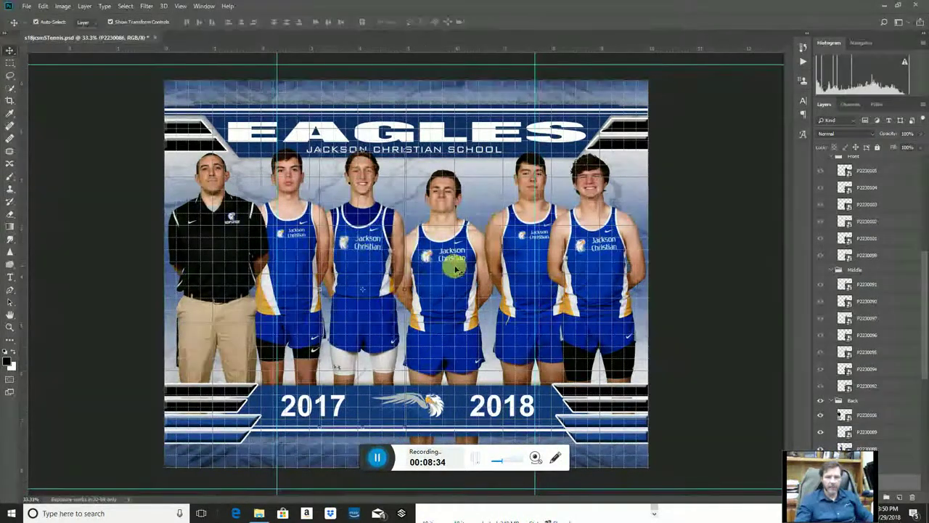
left_click_drag(450, 265, 462, 252)
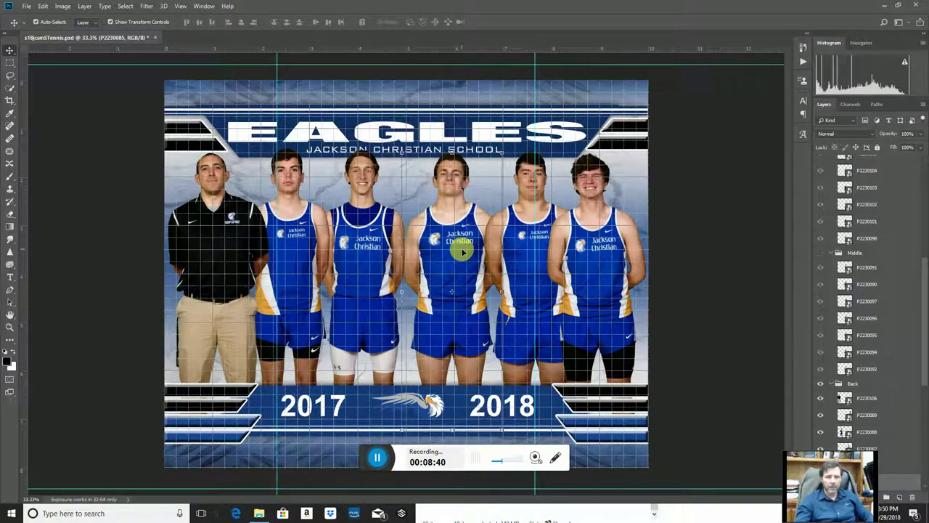
left_click_drag(368, 249, 373, 249)
left_click_drag(288, 234, 294, 236)
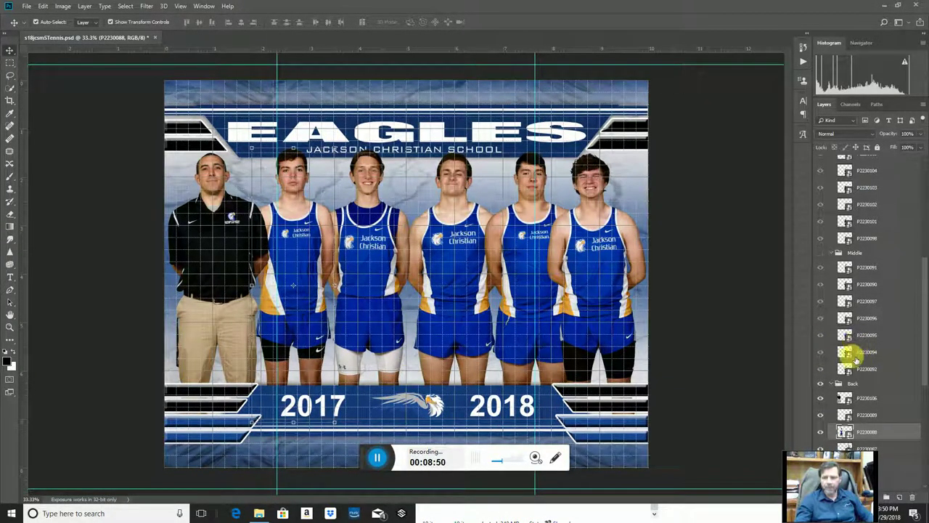
Show the Front group and place P2230105 at the front row's left end and P2230104 at its right end
scroll(857, 356, "up", 5)
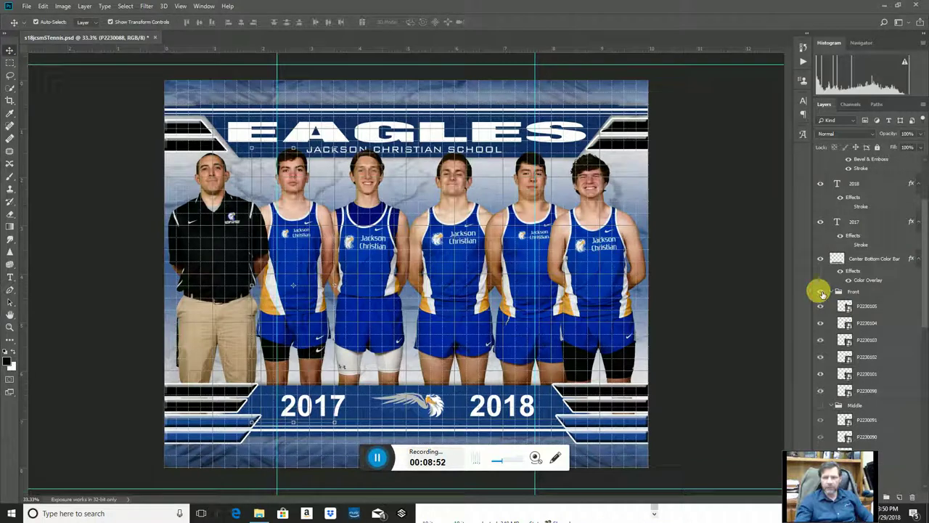
left_click(821, 292)
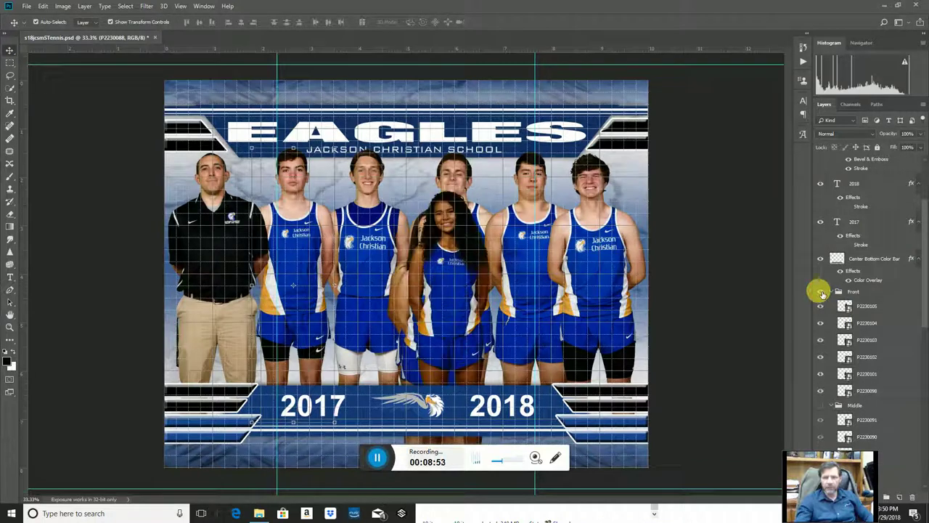
left_click(448, 270)
left_click_drag(448, 270, 211, 348)
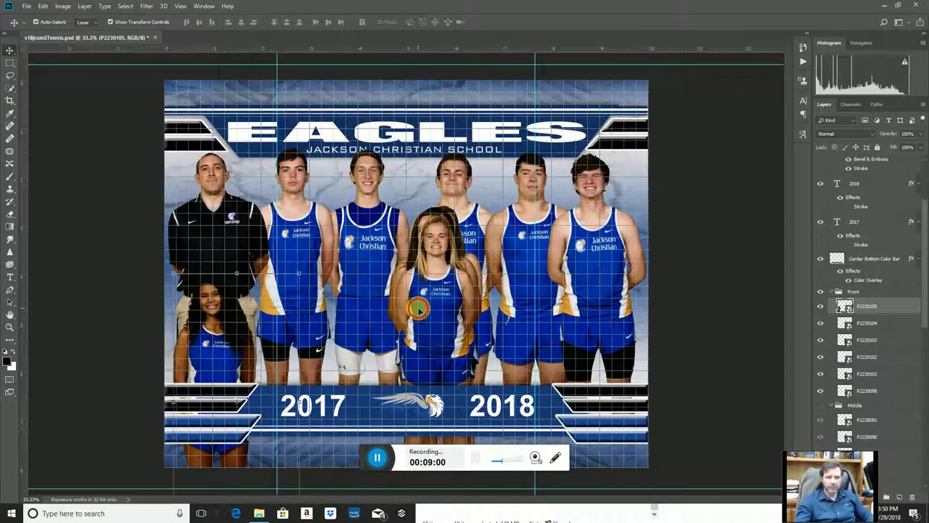
left_click_drag(419, 308, 582, 367)
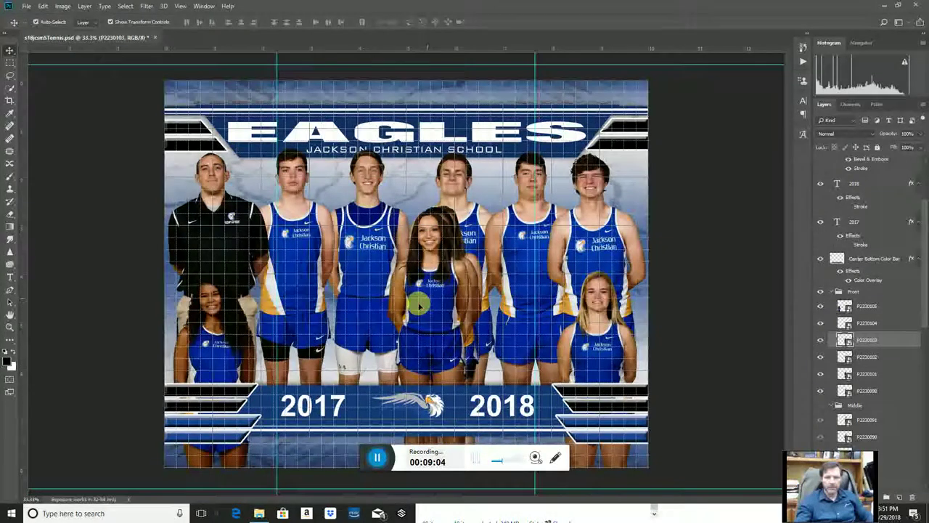
Fill the front row between its ends with P2230103, P2230101, P2230098 and P2230102, evenly spaced from left to right
left_click_drag(417, 301, 288, 353)
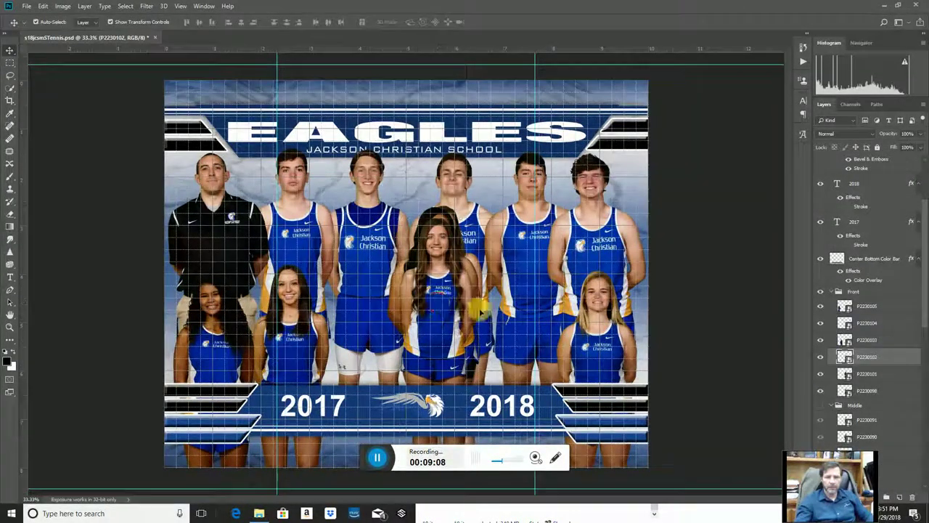
left_click_drag(446, 307, 369, 352)
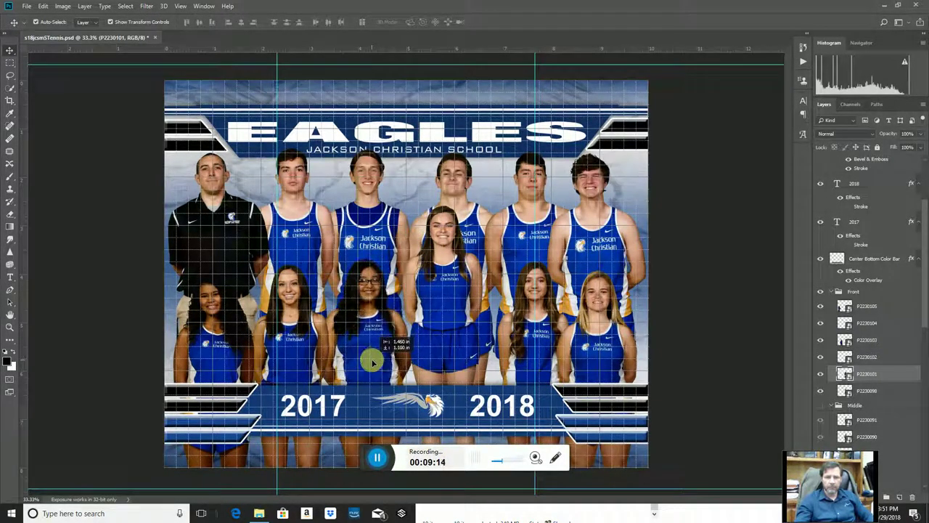
left_click(445, 298)
left_click_drag(445, 298, 450, 347)
Show the Middle group and place P2230091 toward the middle row's left side and P2230090 toward its right side
scroll(828, 309, "down", 5)
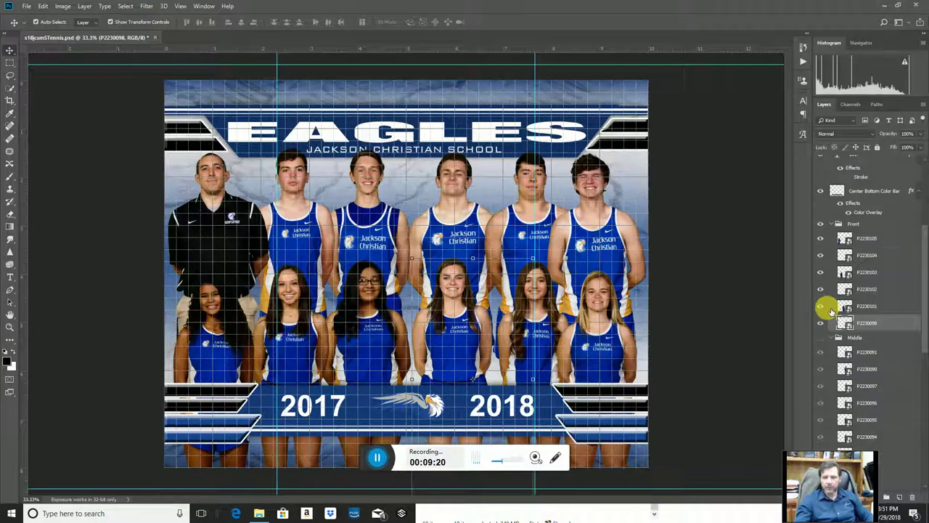
scroll(830, 298, "down", 2)
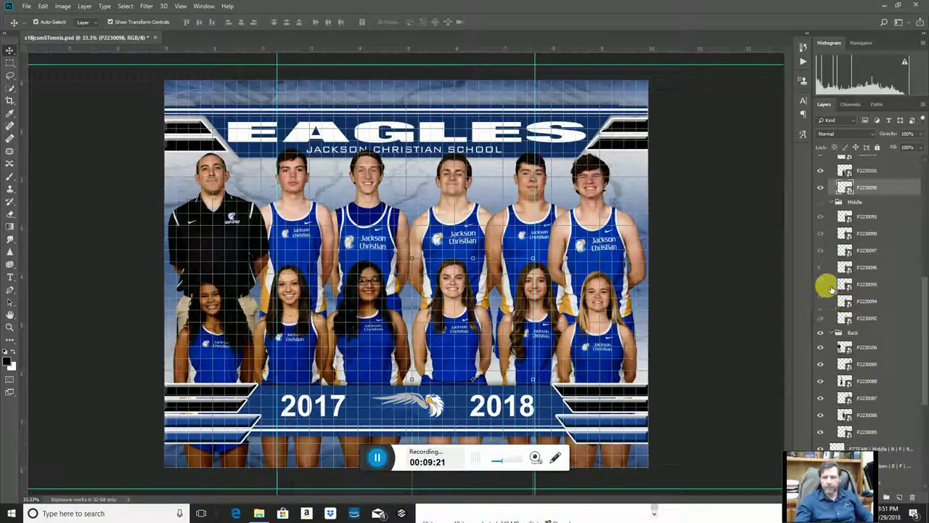
left_click(821, 203)
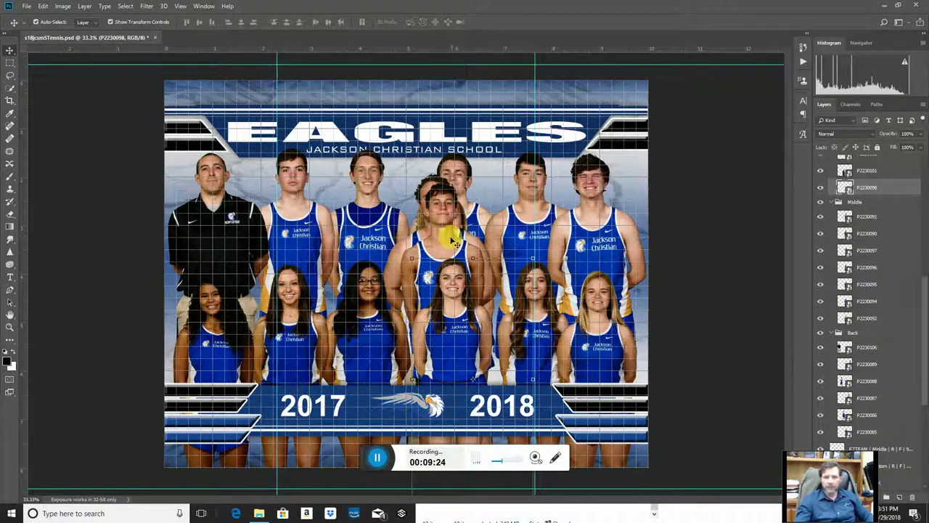
left_click_drag(453, 249, 252, 263)
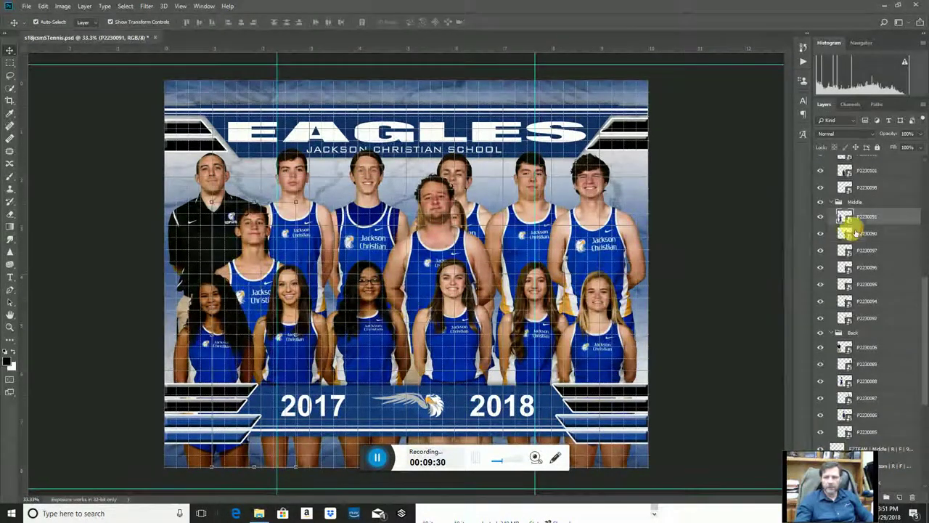
left_click(824, 233)
left_click_drag(436, 235, 571, 253)
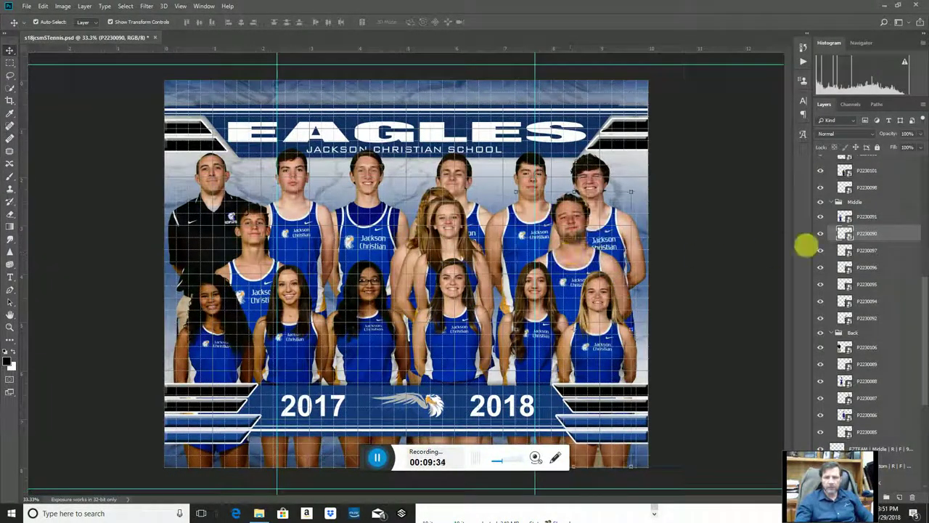
Position P2230097, P2230095 and P2230096 in the middle row between the two outer athletes
left_click(853, 251)
left_click_drag(450, 233, 323, 242)
left_click_drag(445, 232, 506, 229)
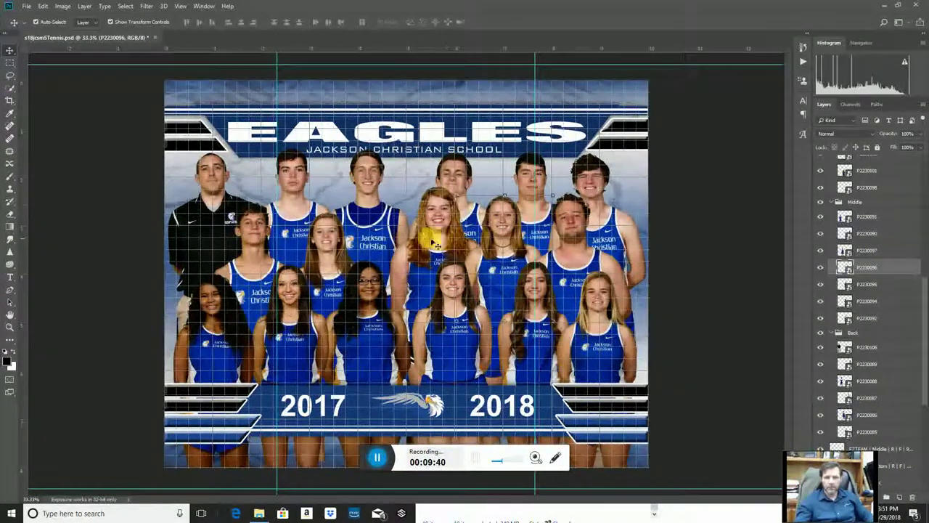
left_click_drag(415, 230, 395, 258)
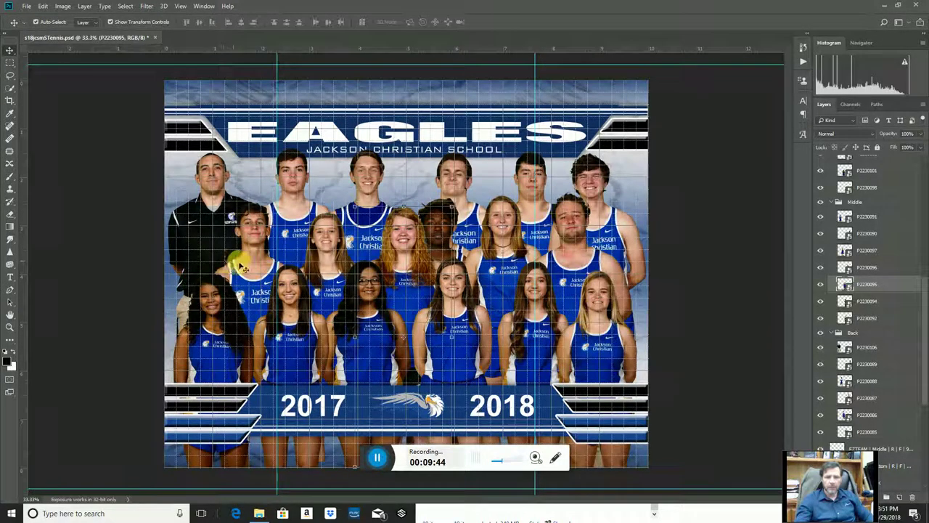
Widen the middle row by moving P2230091, P2230097 and P2230095 farther left and P2230090 to the right edge
left_click_drag(245, 266, 168, 261)
left_click_drag(328, 267, 253, 269)
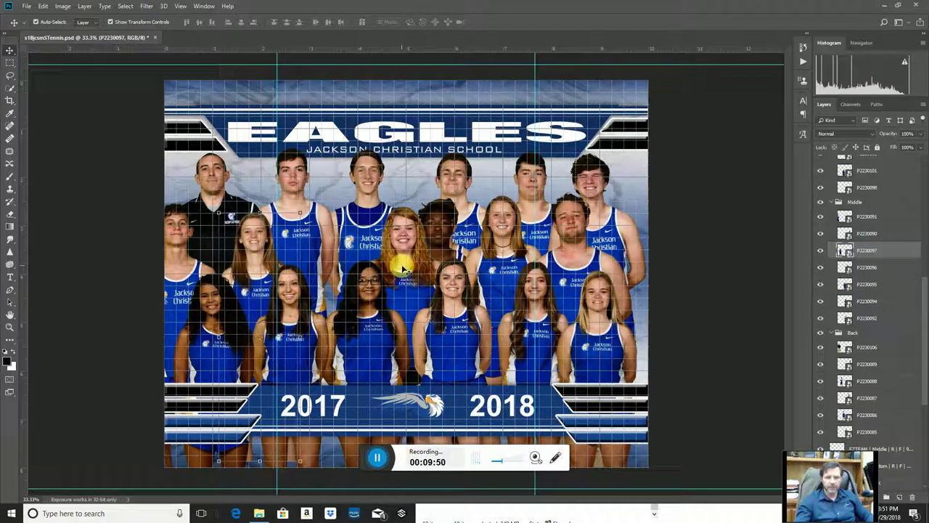
left_click_drag(404, 269, 327, 267)
left_click_drag(566, 263, 615, 266)
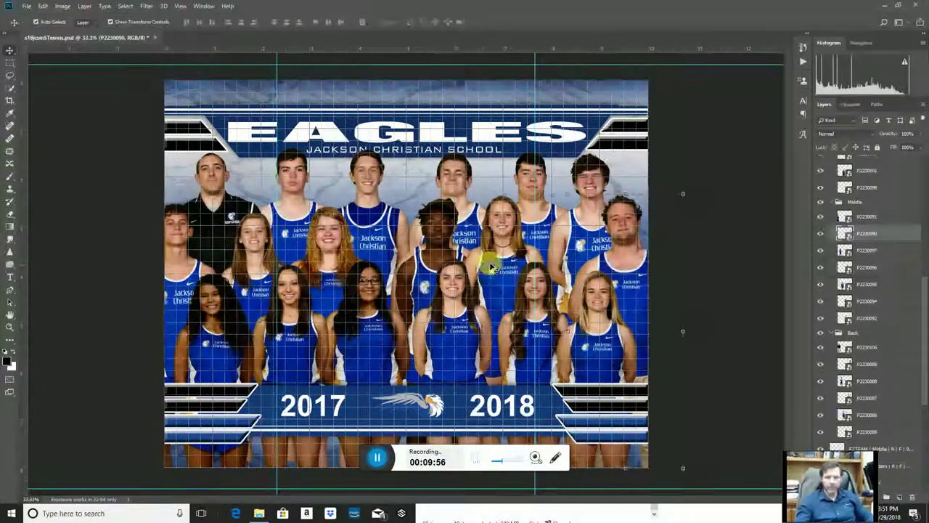
Move P2230096 right beside P2230090 and arrange P2230092 and P2230094 in the remaining gap of the middle row
left_click(491, 265)
left_click_drag(490, 265, 548, 266)
left_click_drag(434, 258, 396, 258)
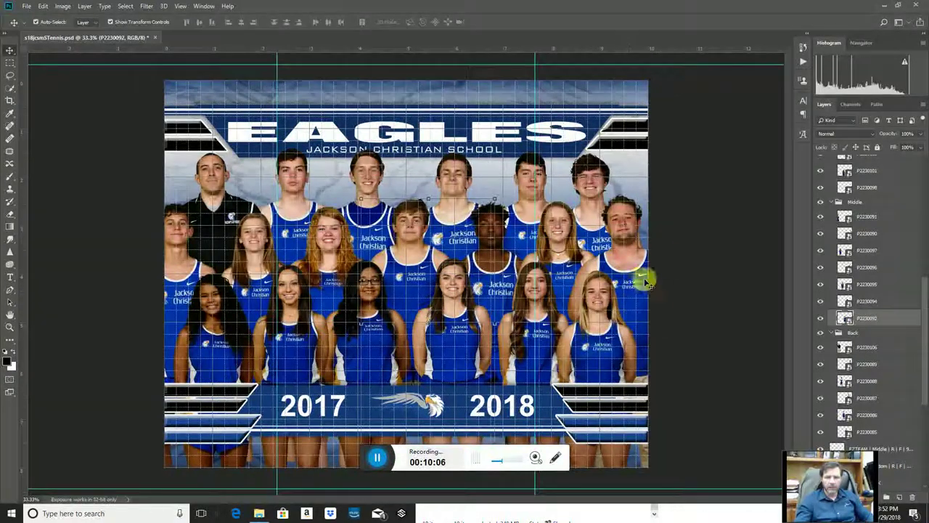
scroll(864, 305, "up", 3)
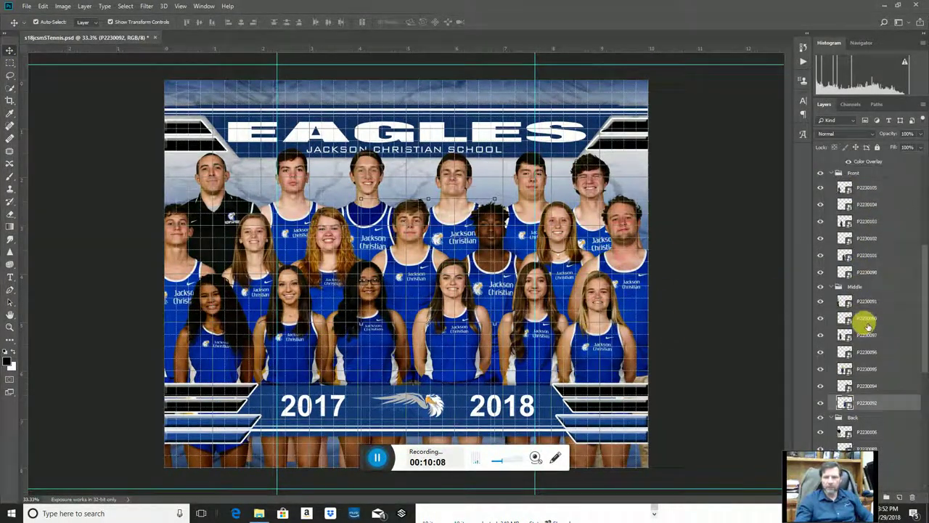
Select everything from the Front group through layer P2230085 in the Back group and scale all athletes together to 90%
scroll(865, 196, "up", 1)
left_click(865, 194)
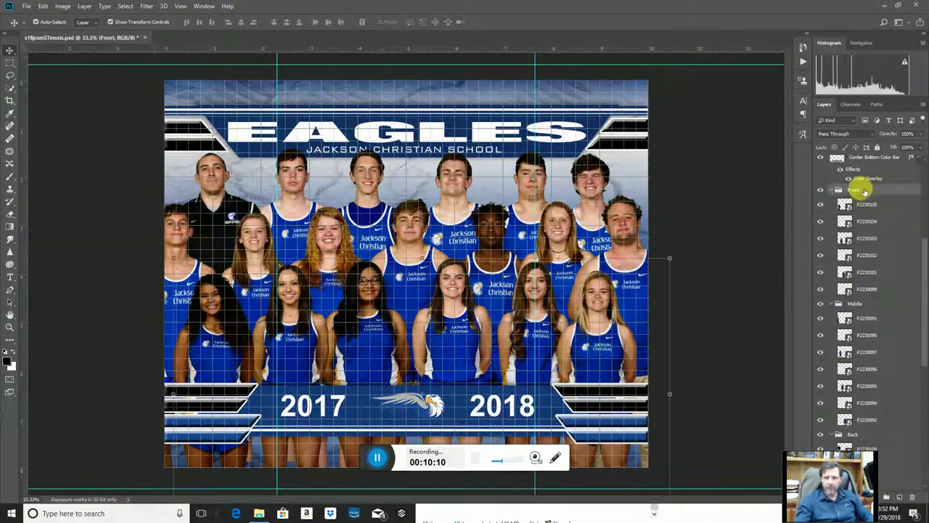
scroll(866, 342, "down", 2)
scroll(866, 341, "down", 5)
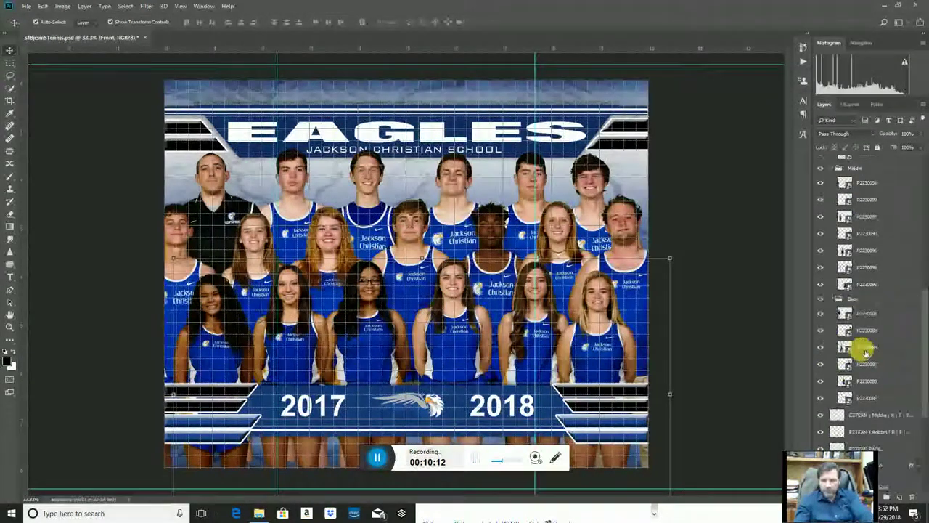
left_click(871, 332, "shift")
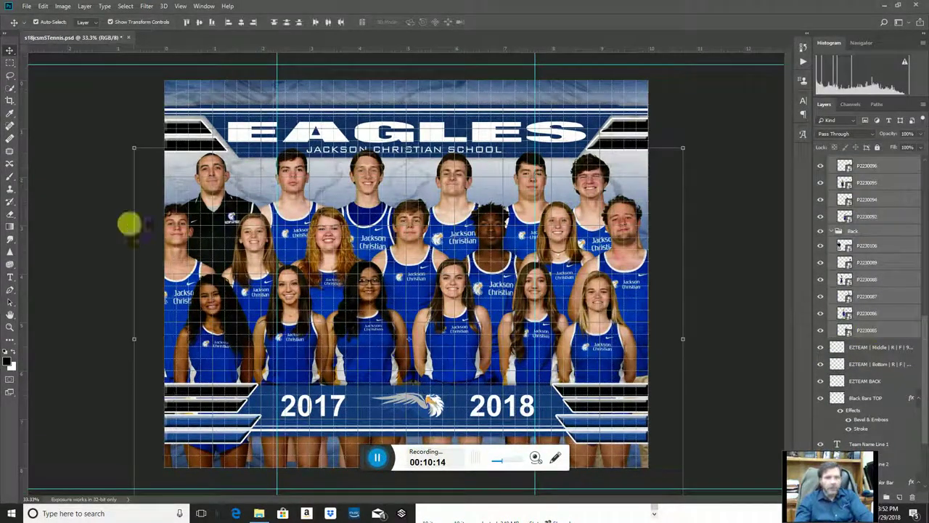
left_click(134, 149)
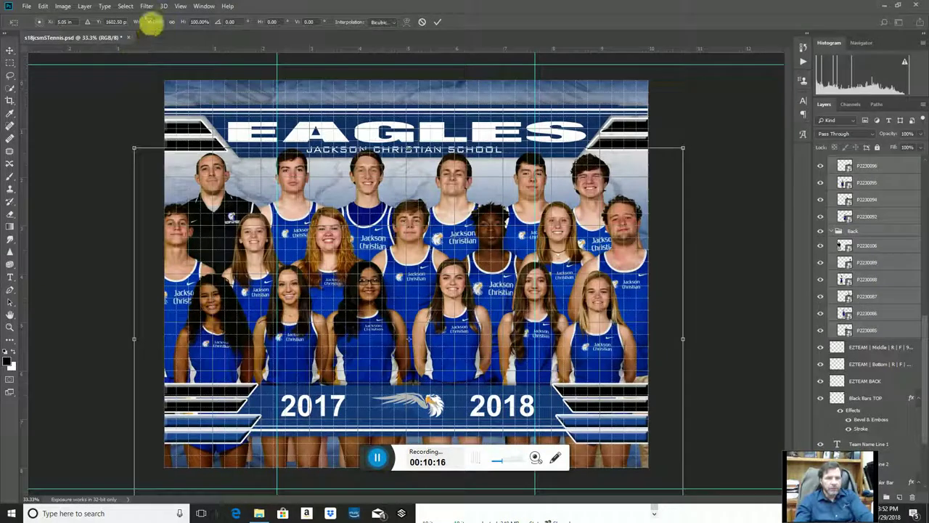
left_click(153, 22)
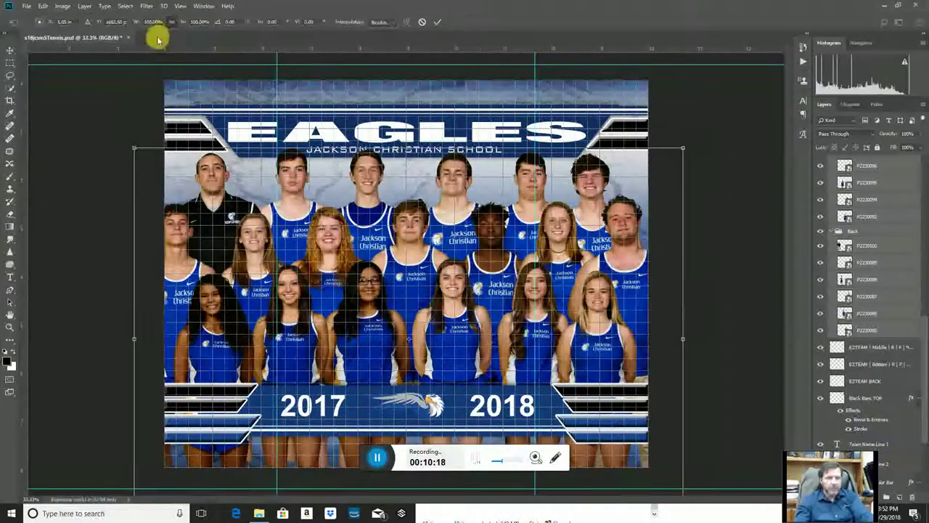
left_click(153, 22)
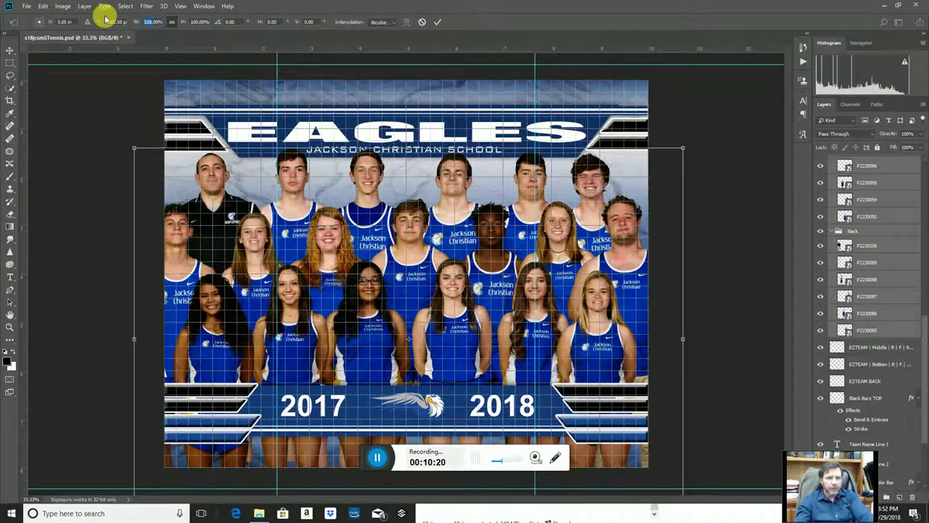
type("90")
key("Return")
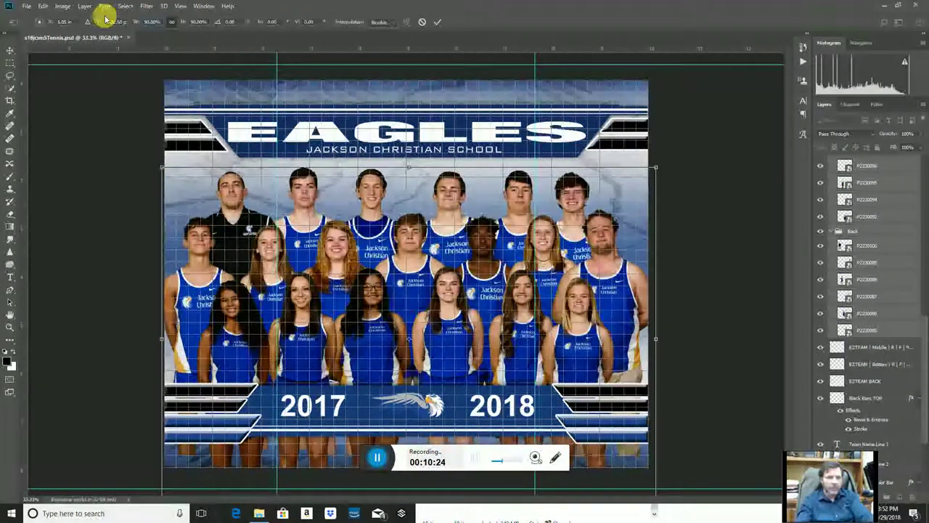
Reduce the scale of all selected athletes to 85% proportionally and apply the transformation
type("85")
key("Return")
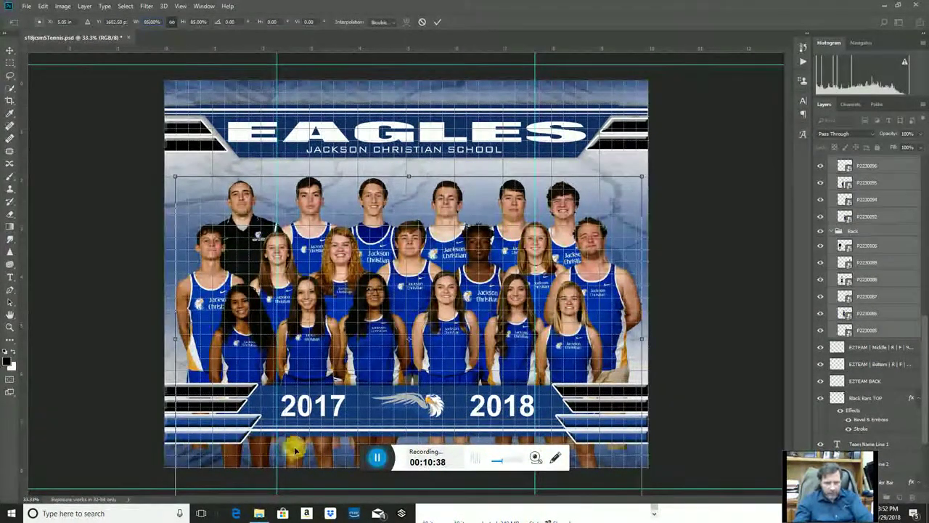
left_click(378, 457)
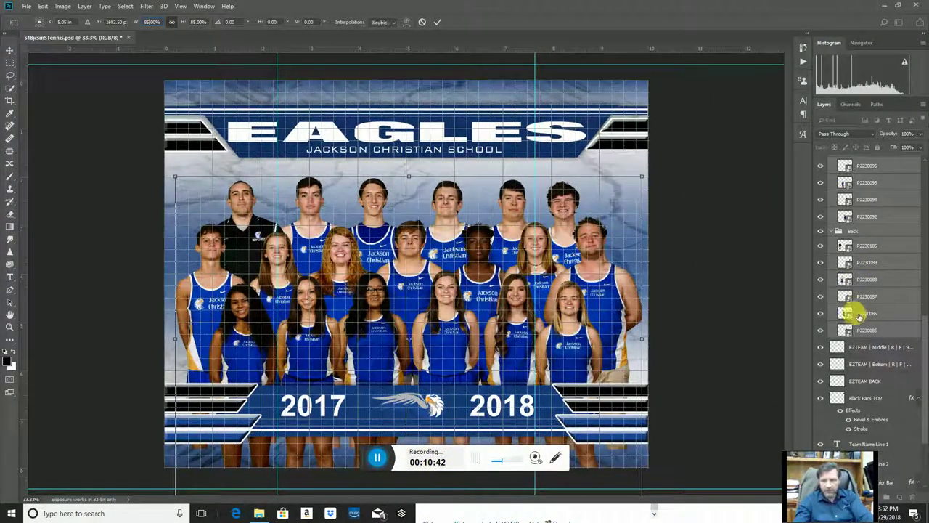
scroll(847, 321, "up", 3)
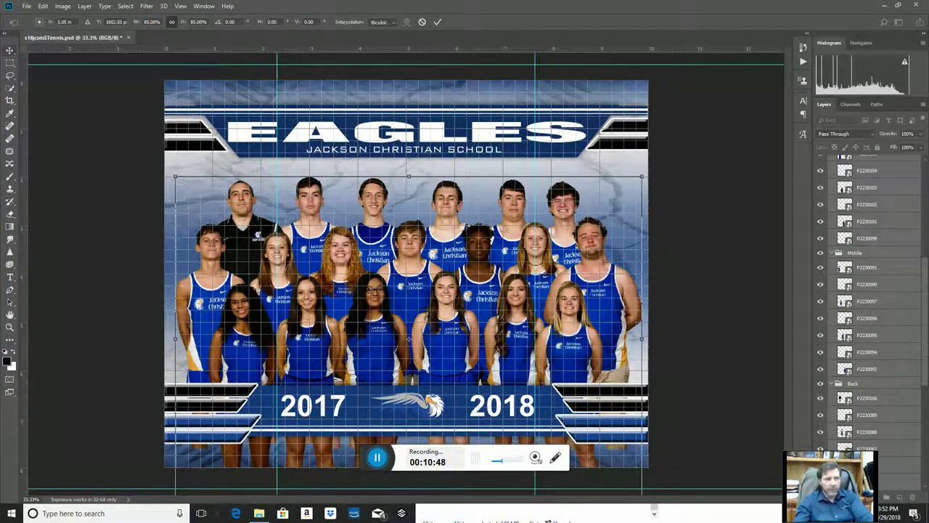
left_click(10, 50)
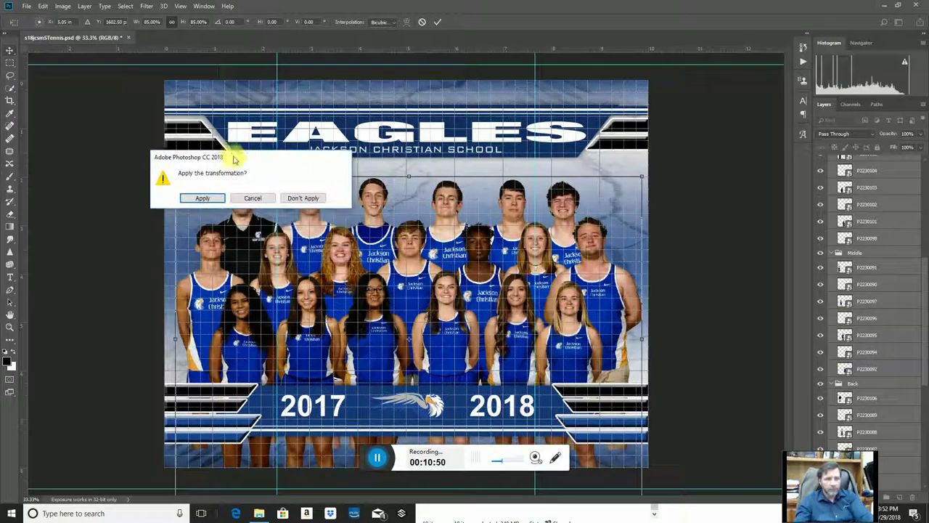
left_click(156, 142)
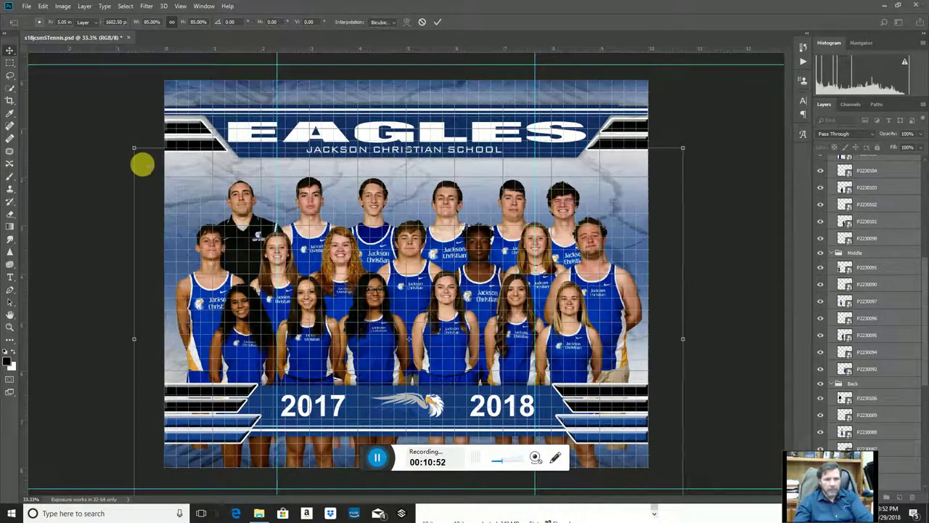
Nudge the whole Middle group slightly upward so its athletes stand higher above the front row
left_click(857, 253)
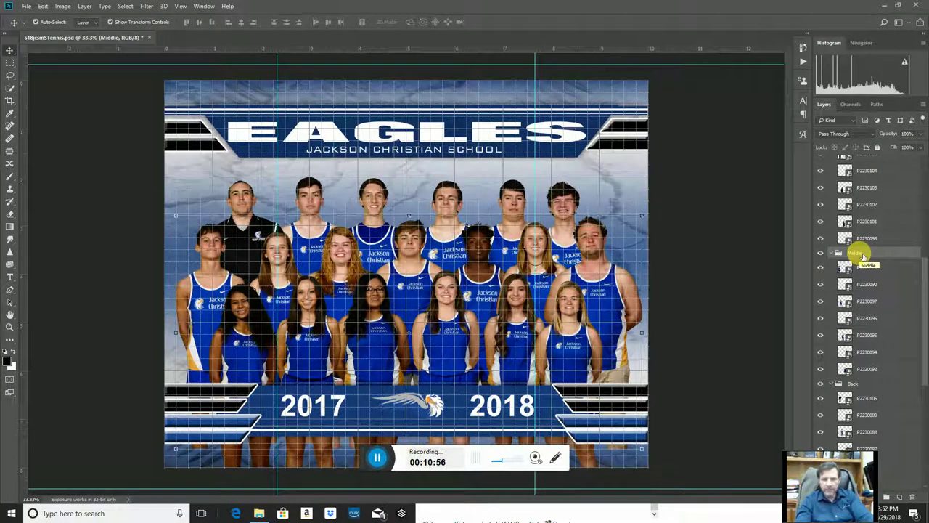
key("Up")
key("Up")
key("Up")
key("Up")
key("Up")
key("Up")
key("Up")
key("Up")
key("Up")
key("Up")
key("Up")
key("Up")
key("Up")
key("Up")
key("Up")
key("Up")
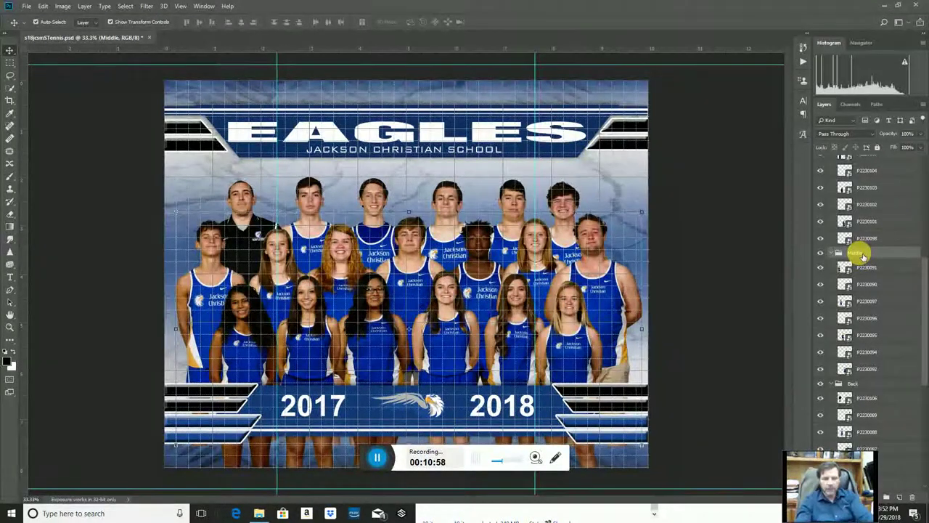
key("Up")
key("Up")
key("Up")
key("Up")
key("Up")
key("Up")
key("Up")
key("Up")
key("Up")
key("Up")
key("Up")
key("Up")
key("Up")
key("Up")
key("Up")
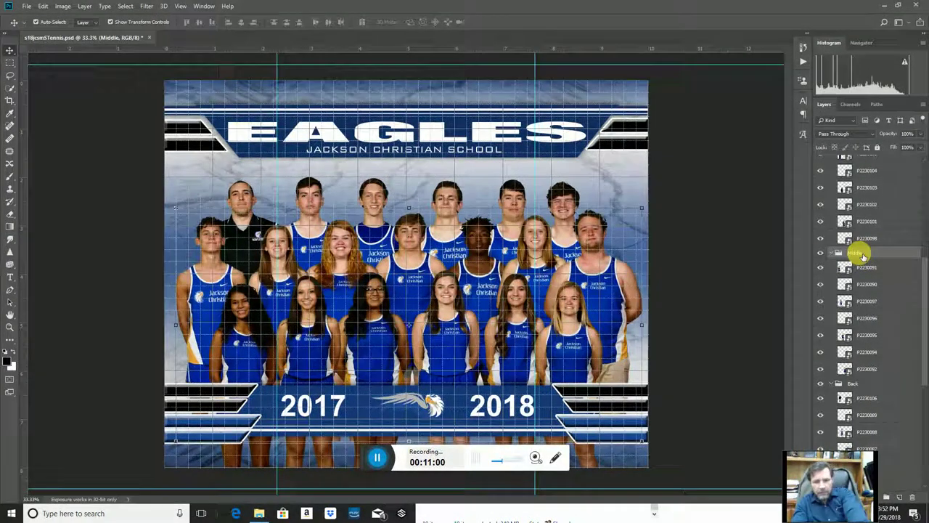
key("Up")
key("Up")
key("Up")
key("Up")
key("Up")
key("Up")
key("Up")
key("Up")
key("Up")
key("Up")
key("Up")
key("Up")
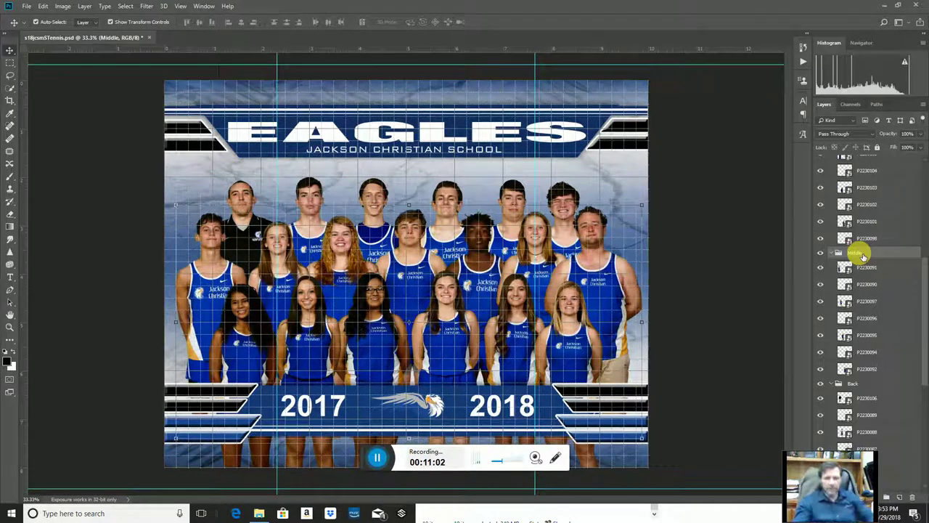
Nudge the whole Back group upward until the back row's heads sit just below the school name banner
scroll(862, 255, "up", 3)
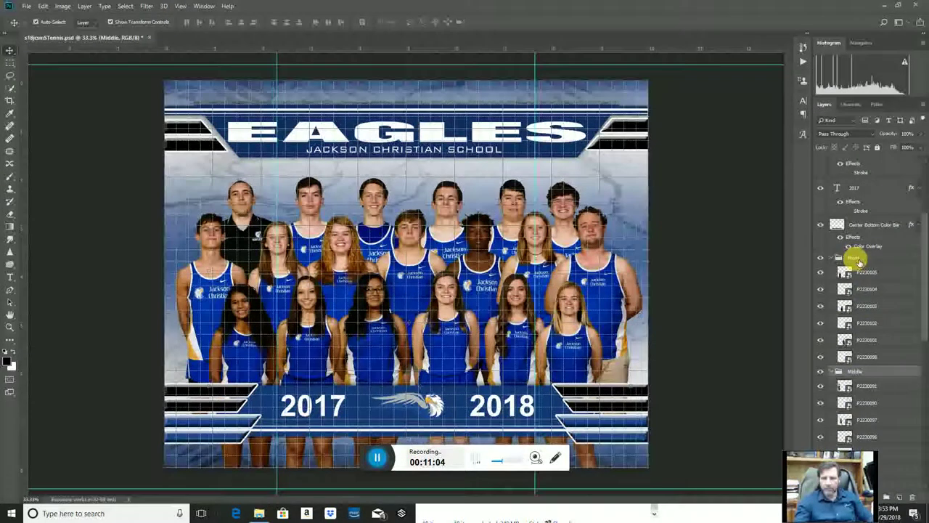
scroll(847, 357, "down", 5)
left_click(858, 334)
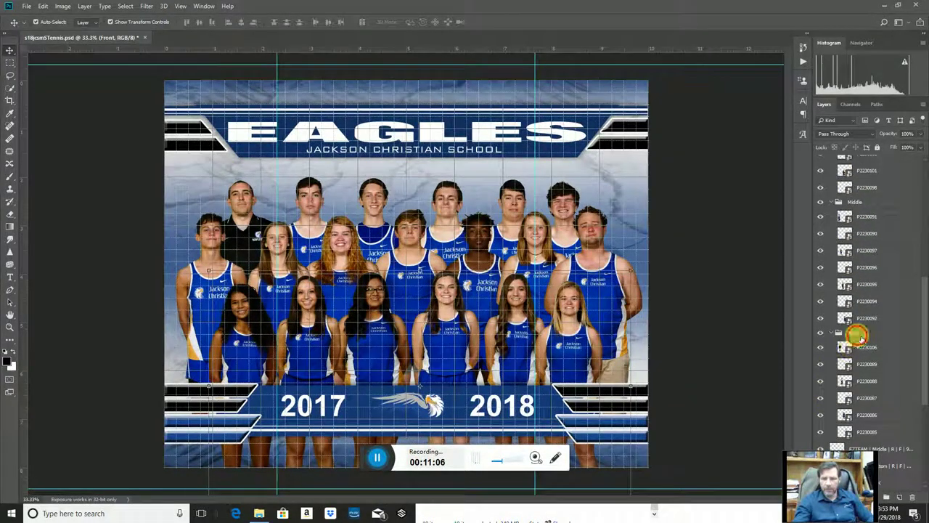
left_click(859, 334)
key("Up")
key("Up")
key("Up")
key("Up")
key("Up")
key("Up")
key("Up")
key("Up")
key("Up")
key("Up")
key("Up")
key("Up")
key("Up")
key("Up")
key("Up")
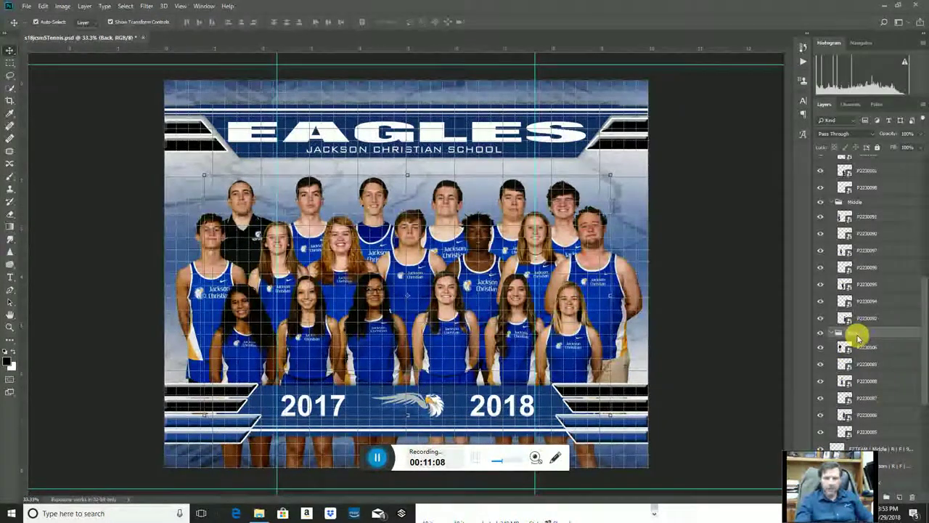
key("Up")
key("Up")
key("Up")
key("Up")
key("Up")
key("Up")
key("Up")
key("Up")
key("Up")
key("Up")
key("Up")
key("Up")
key("Up")
key("Up")
key("Up")
key("Up")
key("Up")
key("Up")
key("Up")
key("Up")
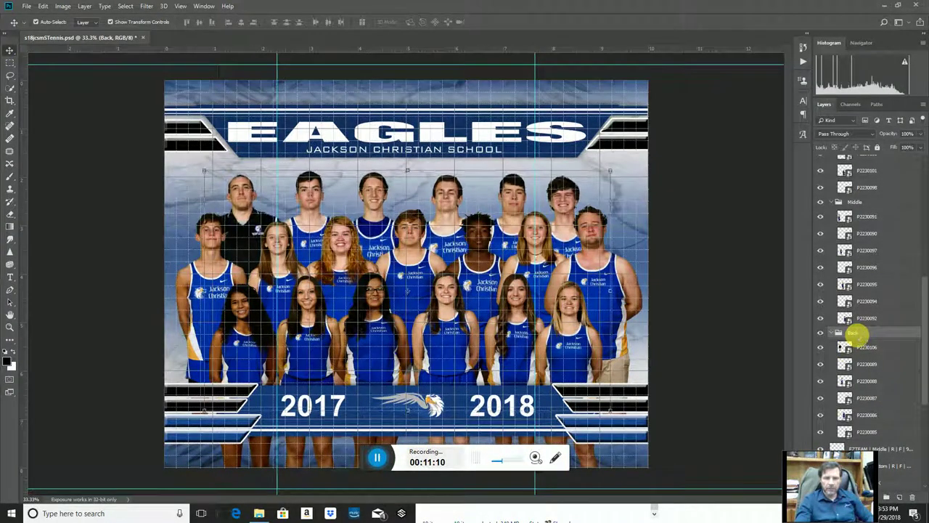
key("Up")
key("Up")
key("Up")
key("Up")
key("Up")
key("Up")
key("Up")
key("Up")
key("Up")
key("Up")
key("Up")
key("Up")
key("Up")
key("Up")
key("Up")
key("Up")
key("Up")
key("Up")
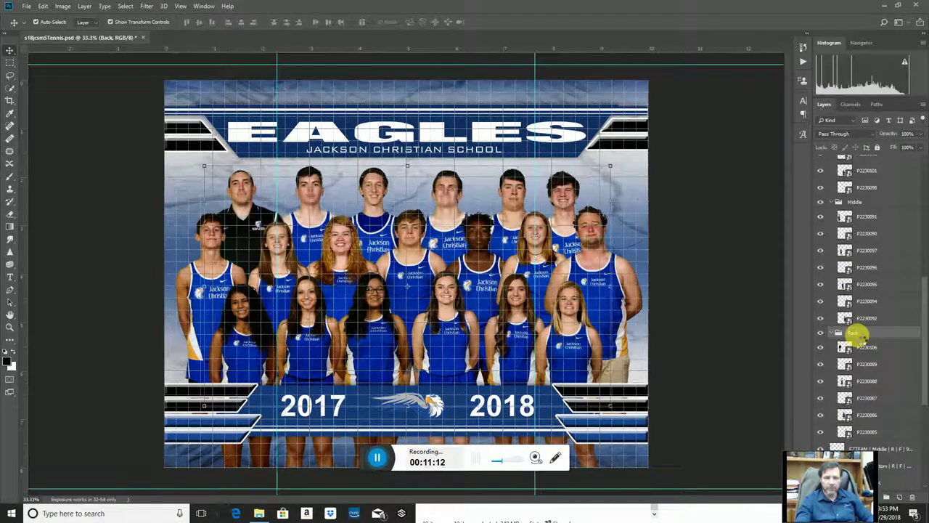
key("Up")
key("Up")
key("Up")
key("Up")
key("Up")
key("Up")
key("Up")
key("Up")
key("Up")
key("Up")
key("Up")
key("Up")
key("Up")
key("Up")
key("Up")
key("Up")
key("Up")
key("Up")
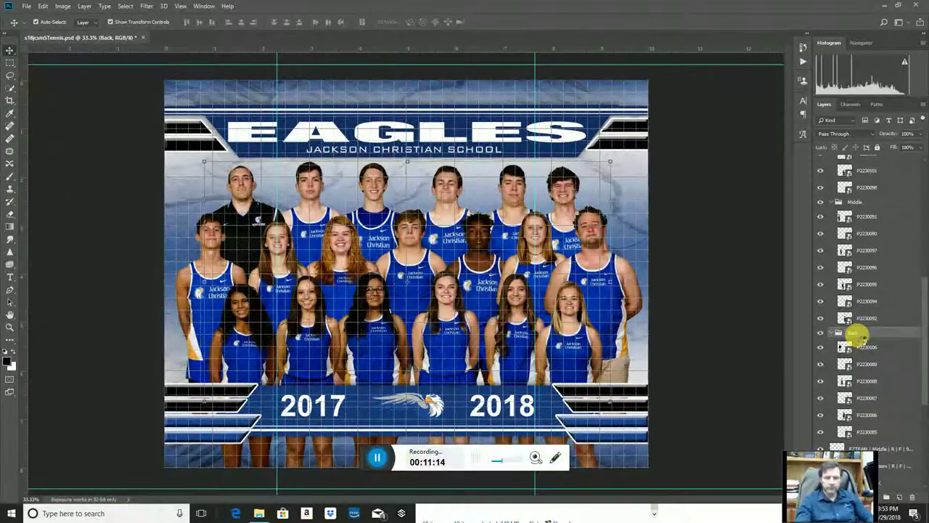
key("Up")
key("Up")
key("Up")
key("Up")
key("Up")
key("Up")
key("Up")
key("Up")
key("Up")
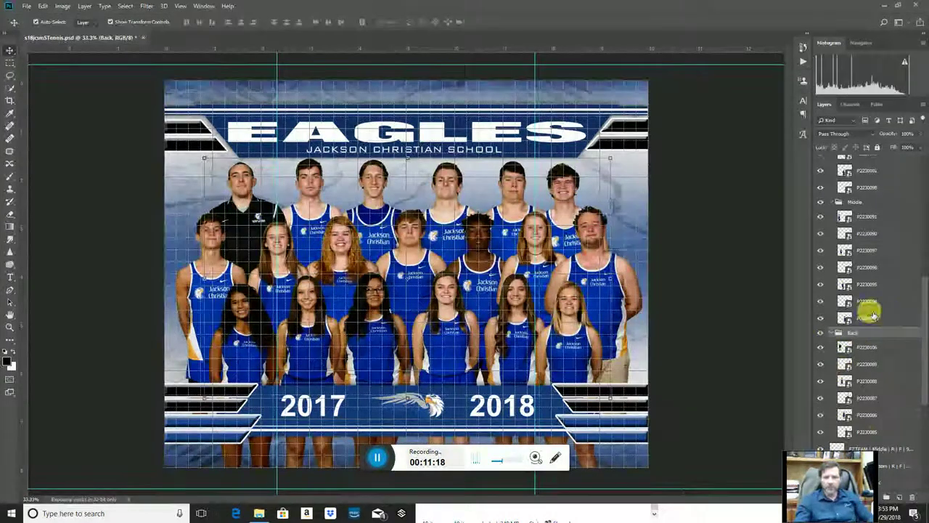
Align the bottom edges of all Back group athletes, from P2230085 through P2230106
scroll(848, 367, "down", 3)
left_click(880, 364)
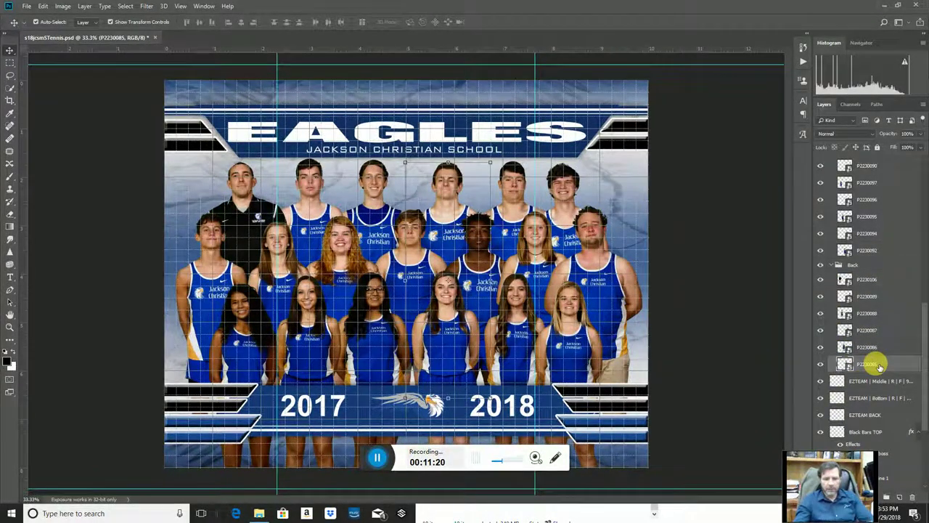
left_click(871, 282, "shift")
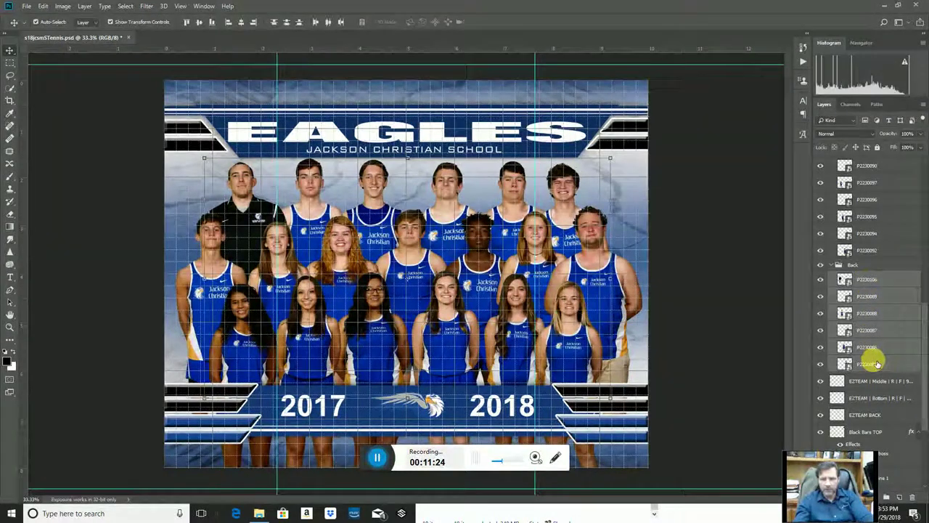
left_click(85, 7)
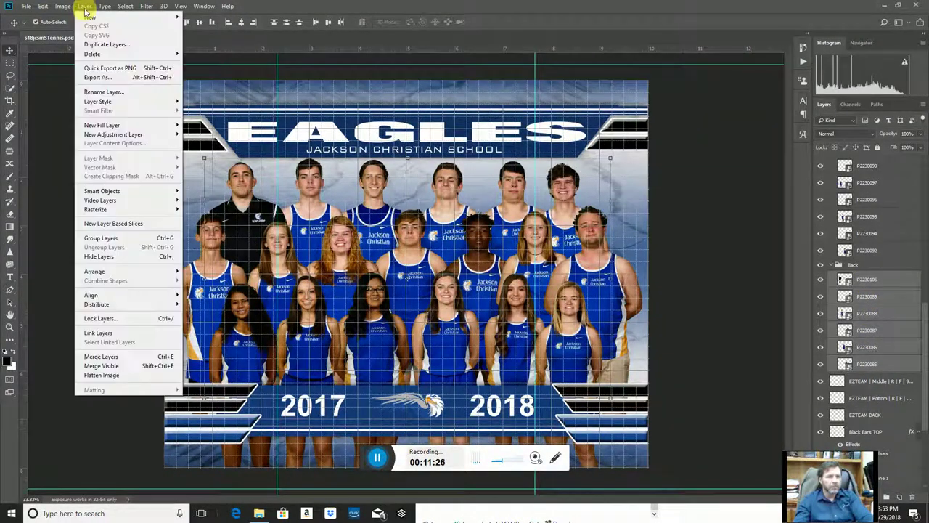
mouse_move(114, 295)
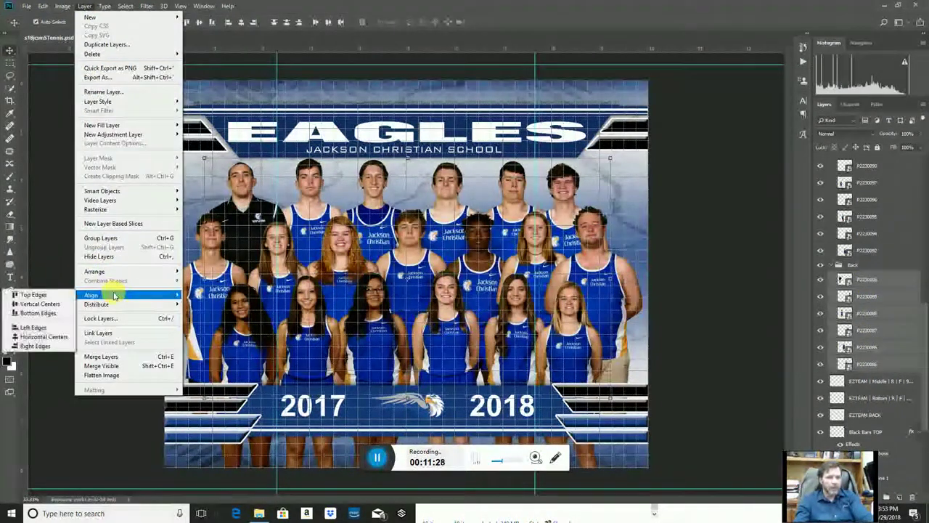
left_click(32, 313)
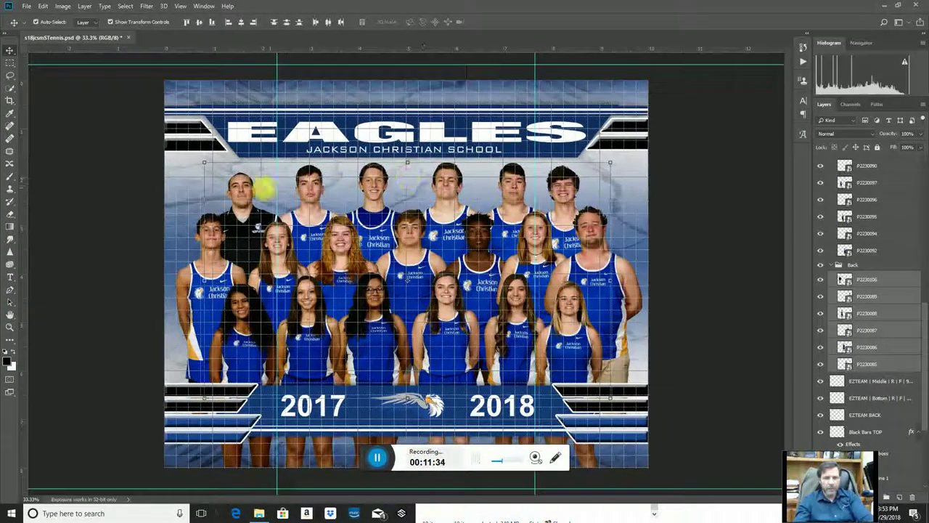
Align the bottom edges of all Middle group athletes, from P2230092 through P2230091
left_click(869, 251)
scroll(870, 247, "up", 4)
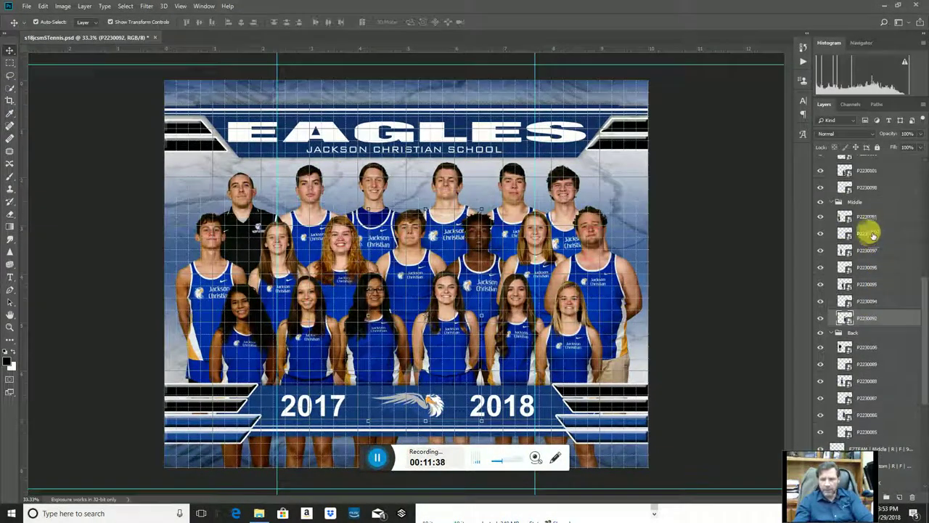
left_click(873, 218, "shift")
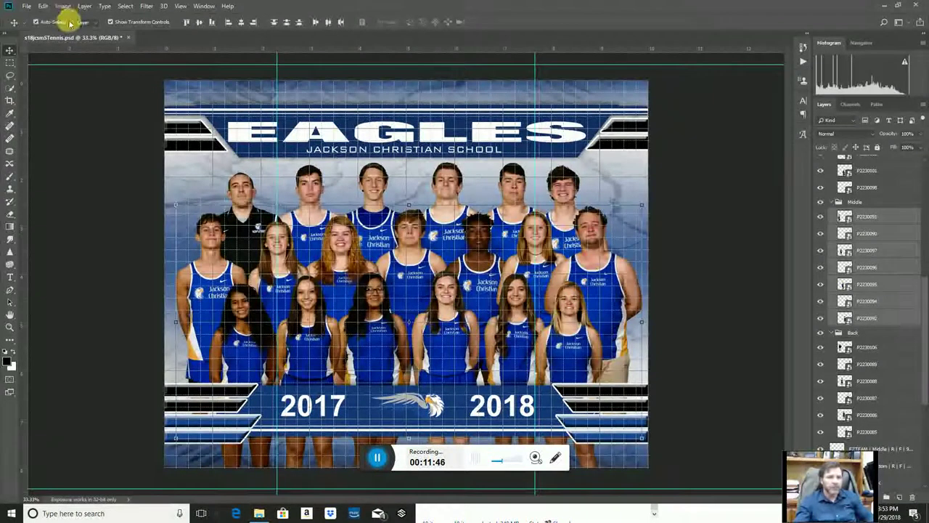
left_click(84, 6)
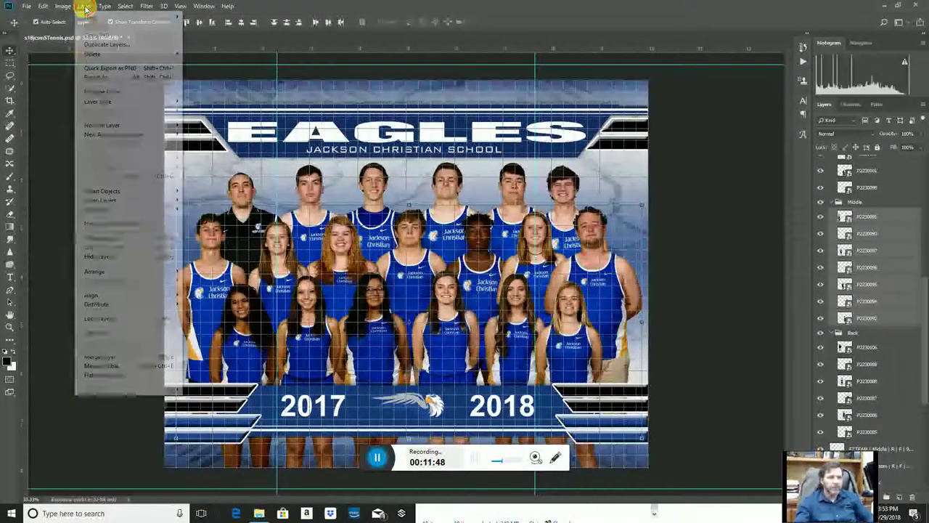
mouse_move(112, 298)
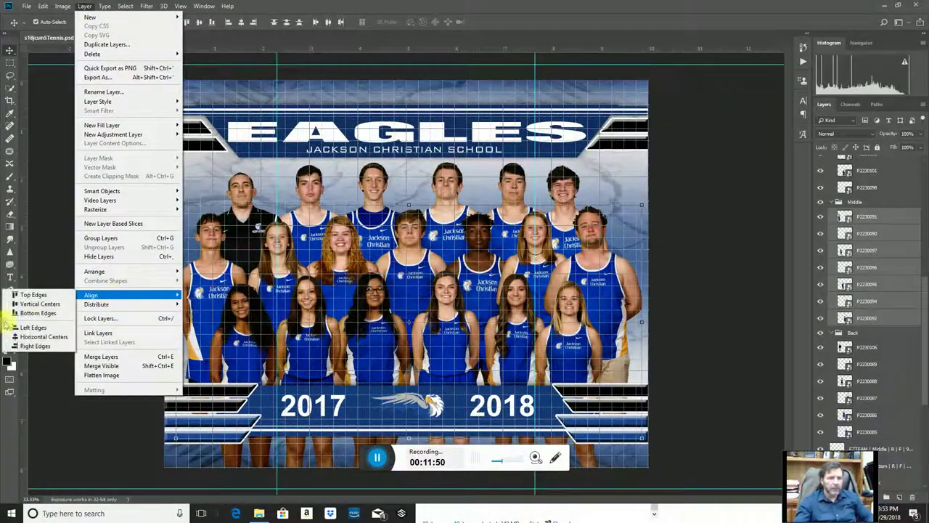
left_click(37, 313)
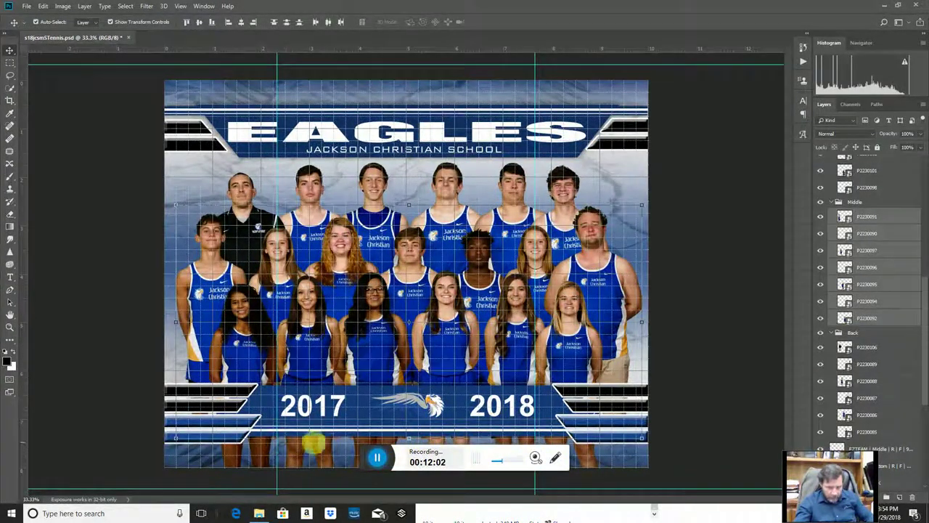
Raise the whole Middle group a little further by nudging it up in small increments
left_click(867, 205)
key("Up")
key("Up")
key("Up")
key("Up")
key("Up")
key("Up")
key("Up")
key("Up")
key("Up")
key("Up")
key("Up")
key("Up")
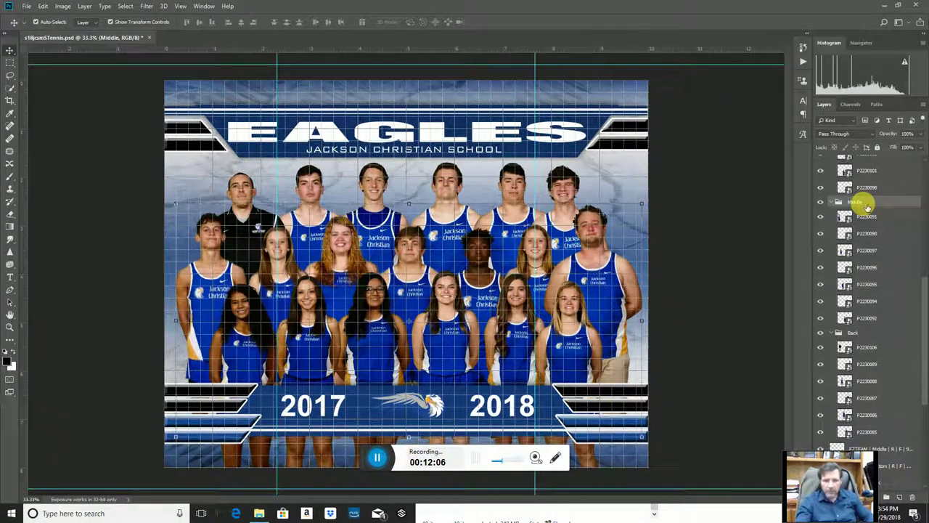
Align the bottom edges of all Front group athletes, from P2230098 through P2230105
left_click(871, 347)
scroll(874, 291, "up", 2)
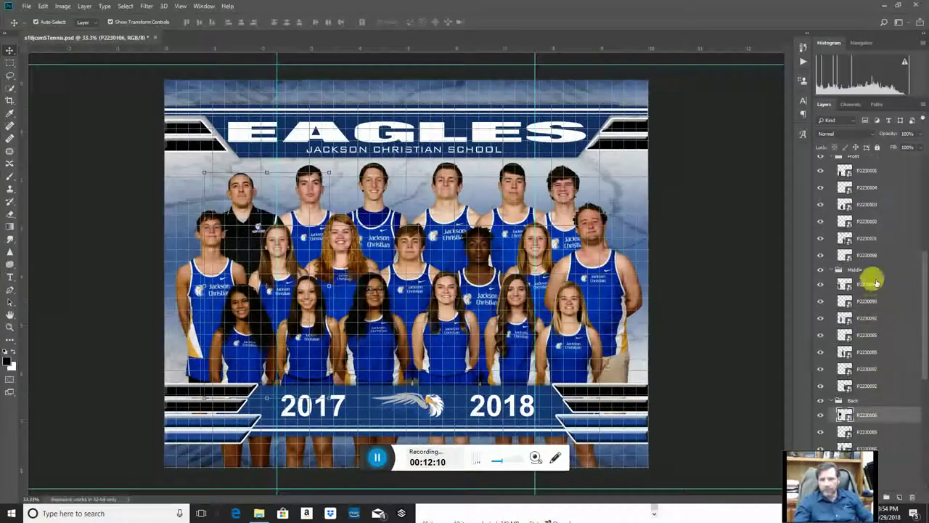
left_click(875, 255)
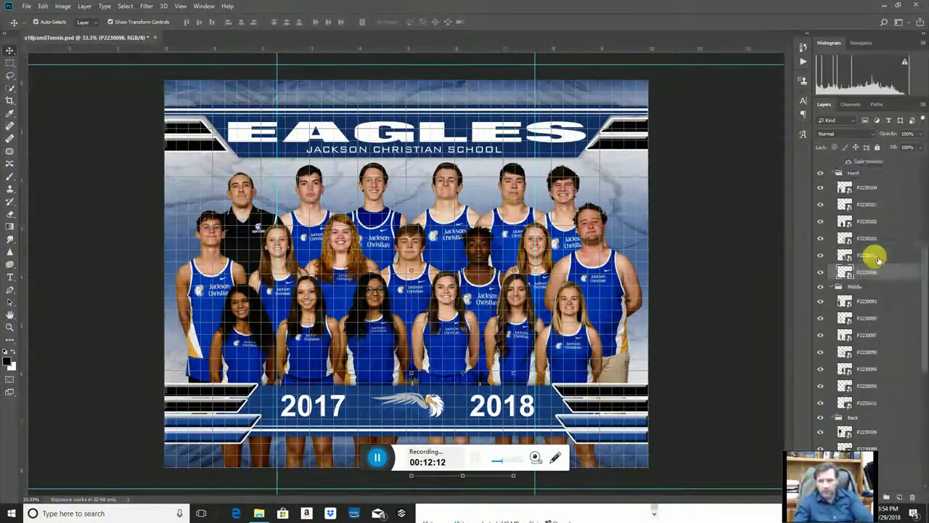
scroll(875, 240, "up", 2)
left_click(881, 225, "shift")
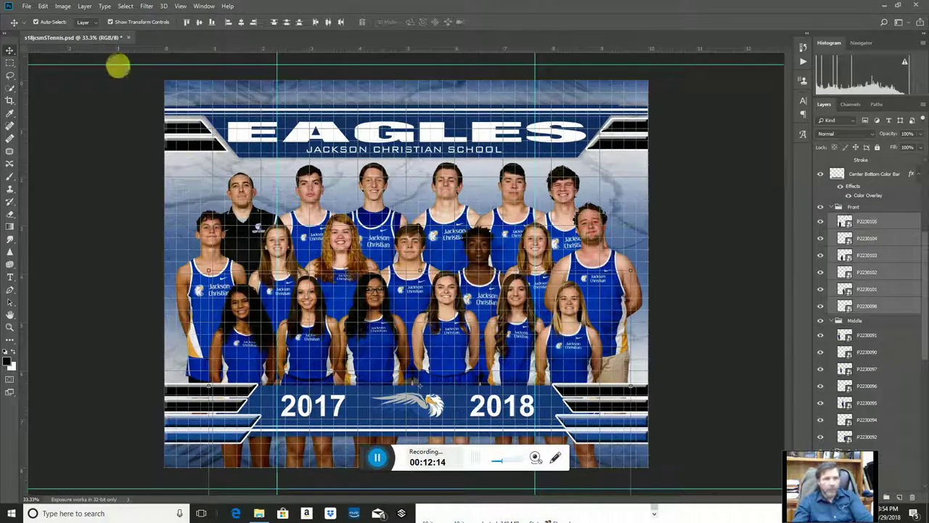
left_click(84, 5)
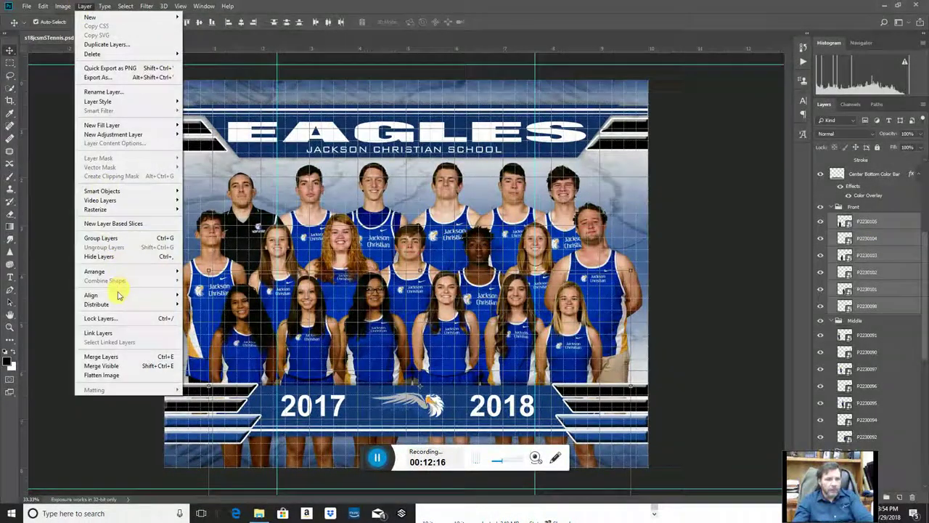
mouse_move(116, 295)
left_click(32, 303)
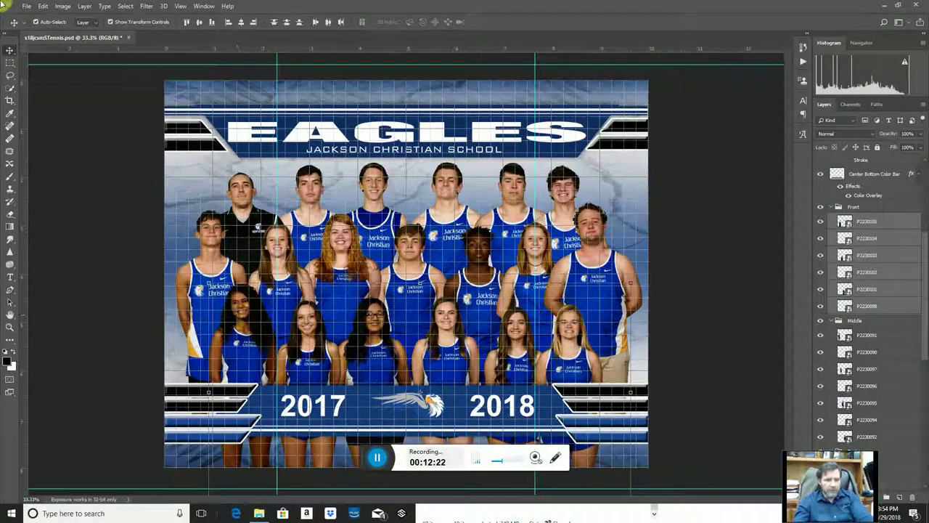
Lower the first front row athlete, P2230105, slightly so her head lines up with the rest of the row
left_click(95, 172)
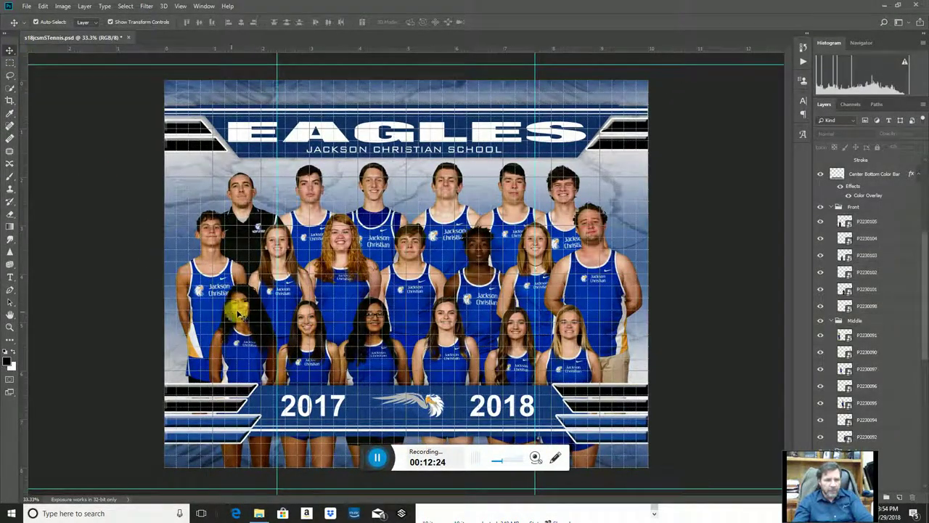
left_click_drag(241, 312, 243, 320)
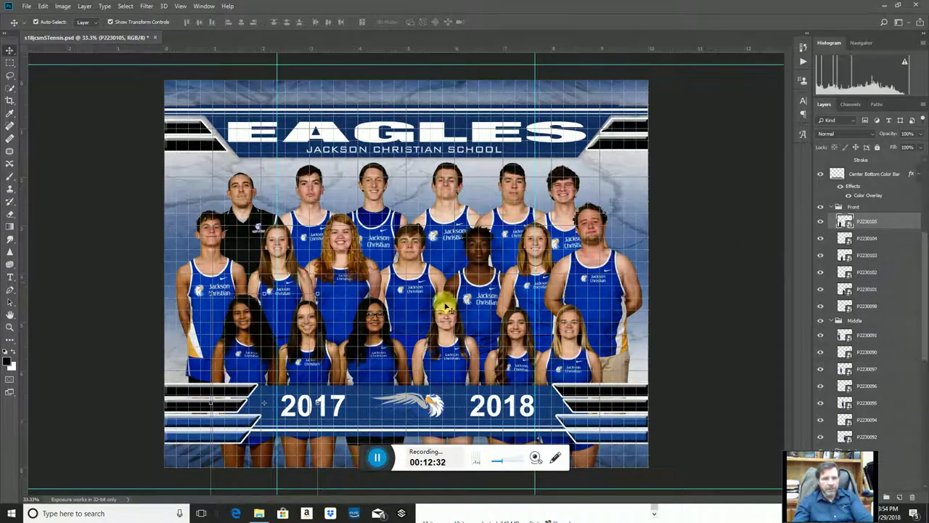
left_click(254, 213)
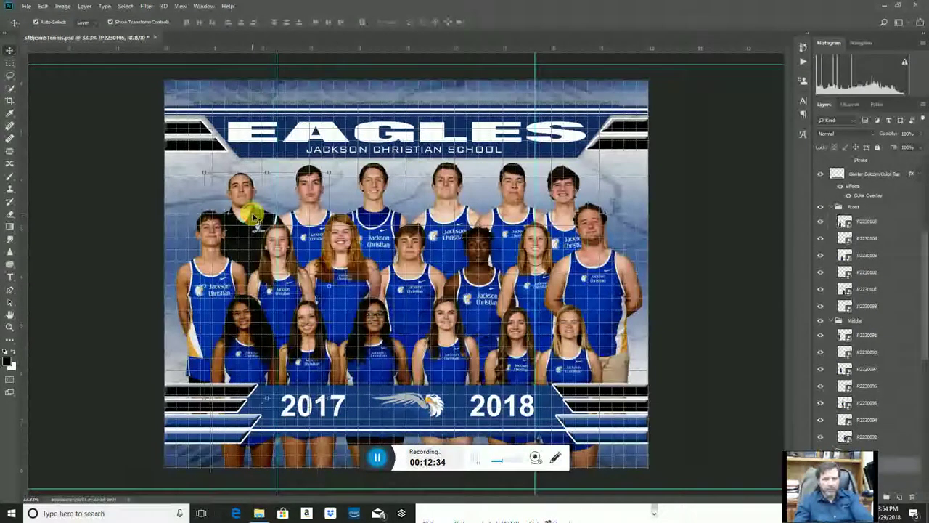
Spread the middle row by moving P2230090 and P2230091 outward and shifting the athletes between them to even out the gaps
left_click(596, 289)
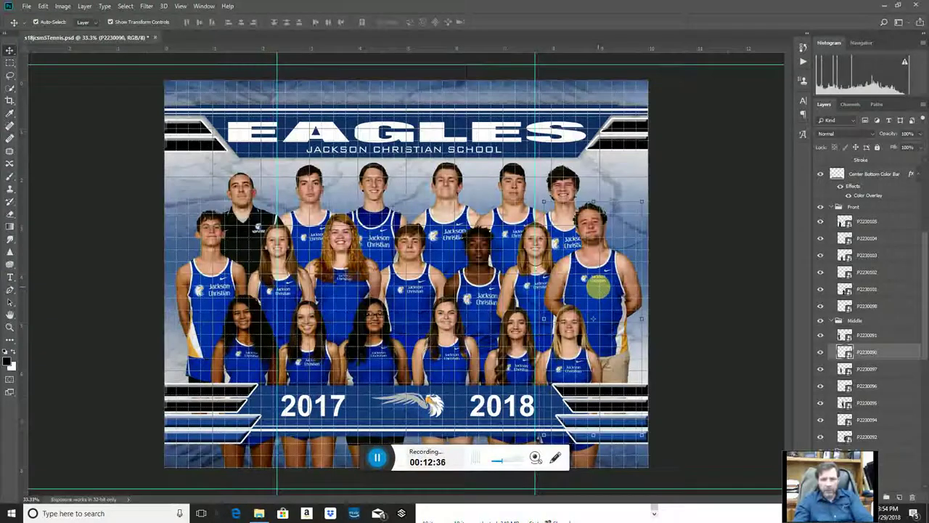
mouse_move(601, 290)
left_mouse_down()
mouse_move(613, 291)
mouse_move(603, 290)
left_mouse_up()
left_click_drag(190, 287, 187, 287)
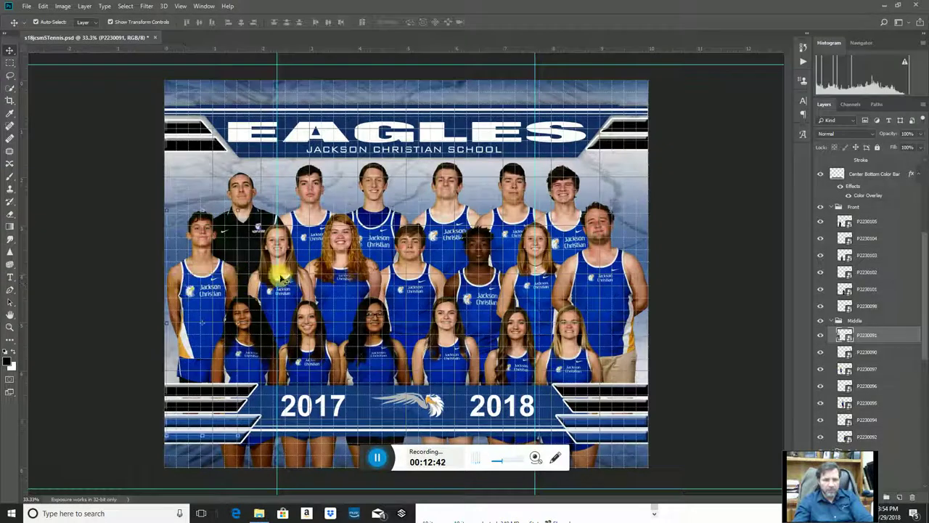
left_click_drag(283, 278, 338, 285)
left_click(479, 286)
left_click_drag(534, 284, 540, 283)
left_click(482, 283)
left_click_drag(483, 283, 480, 284)
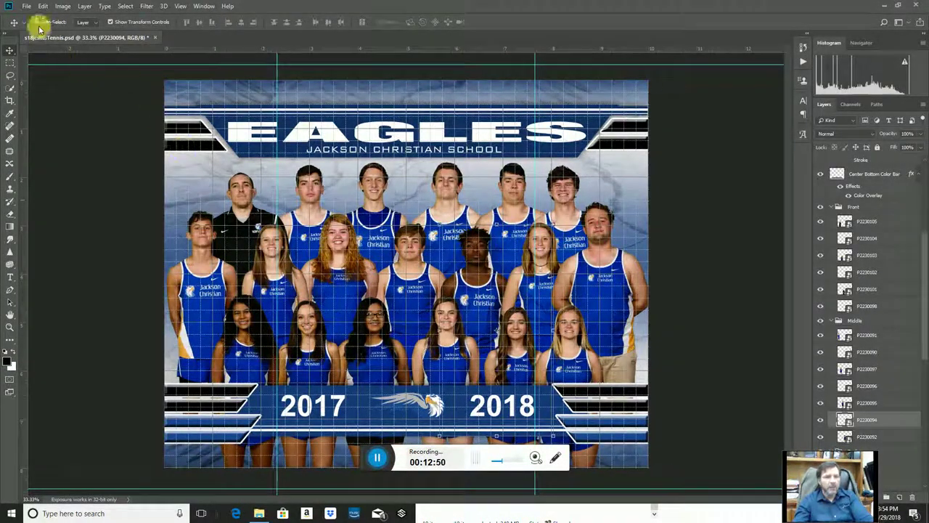
Save the composite as s18jcsmTrack.psd in the PRINTS folder with Maximize Compatibility on
left_click(27, 7)
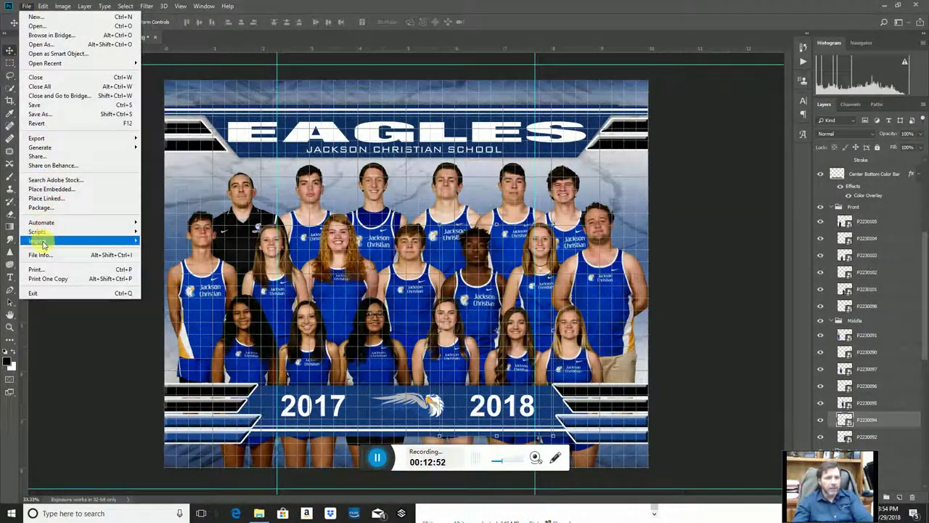
left_click(41, 114)
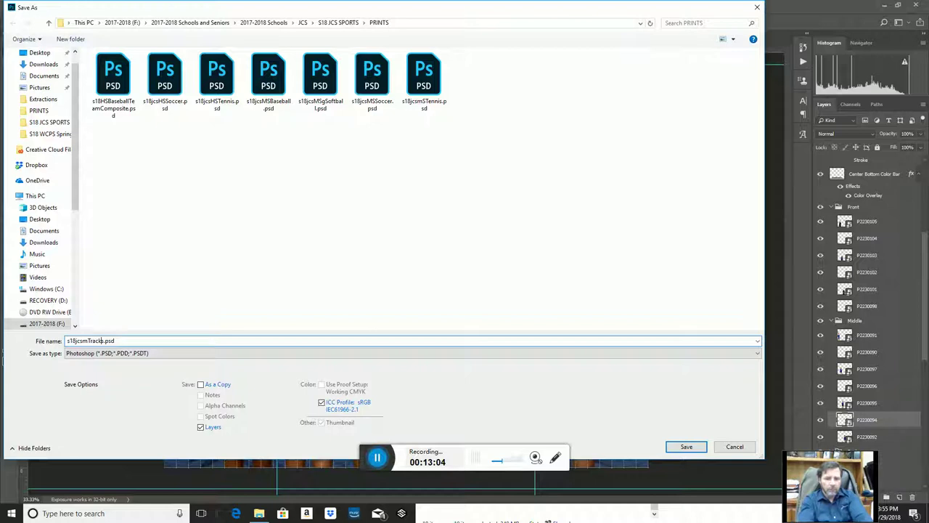
left_click(673, 445)
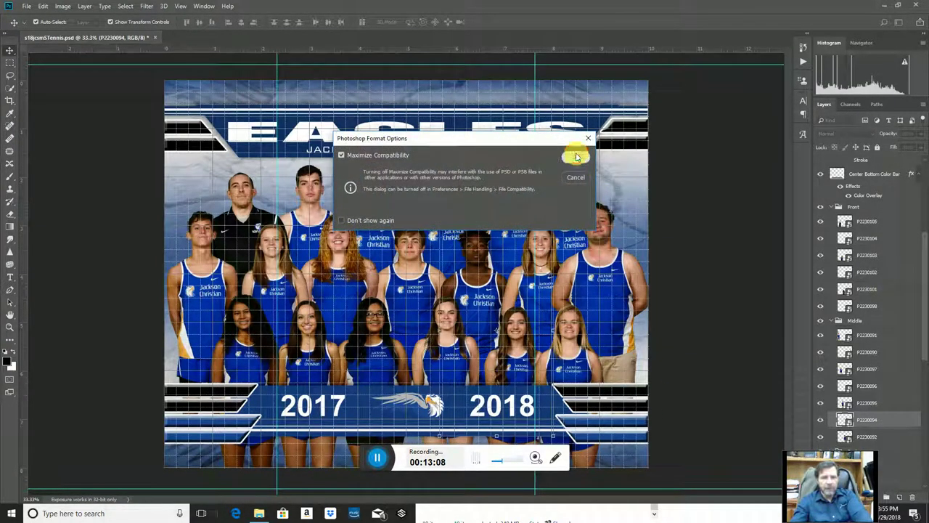
left_click(576, 157)
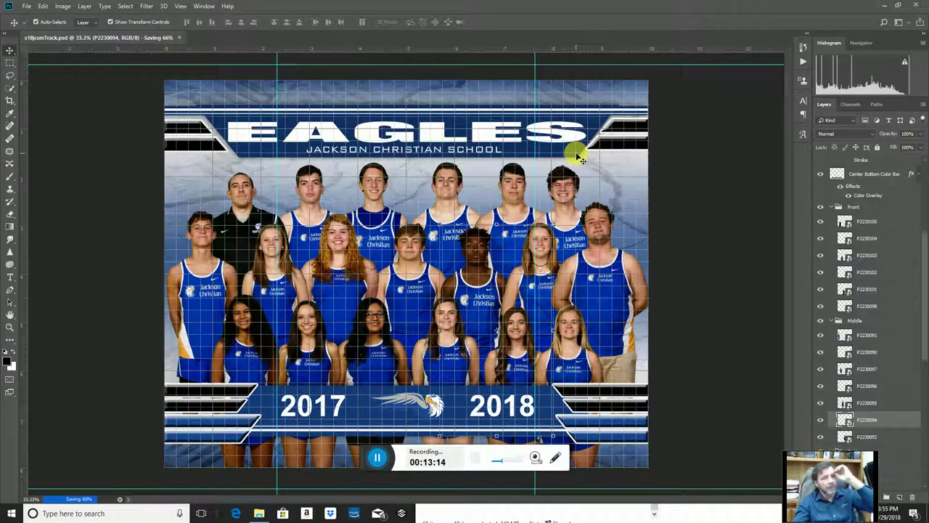
Save a JPEG copy of the composite as s18jcsmTrack.jpg in the PRINTS folder at quality 12
left_click(28, 6)
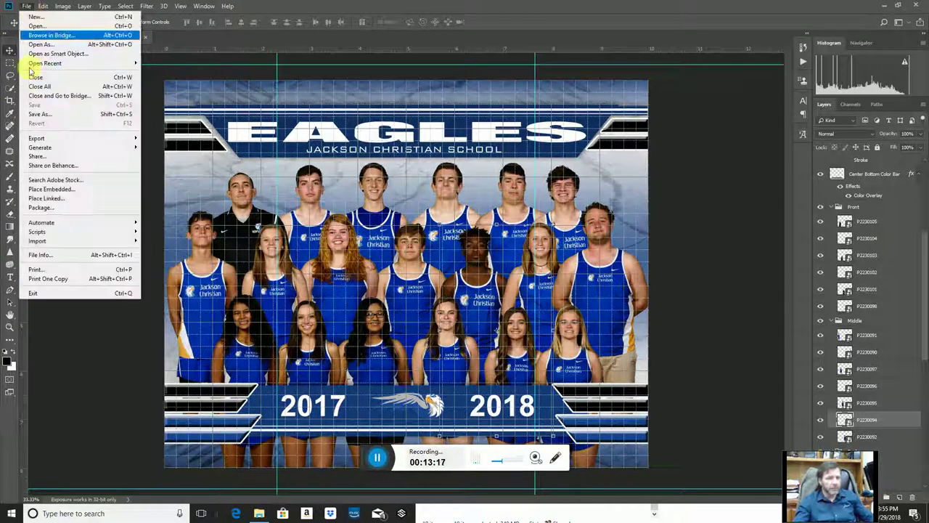
left_click(40, 114)
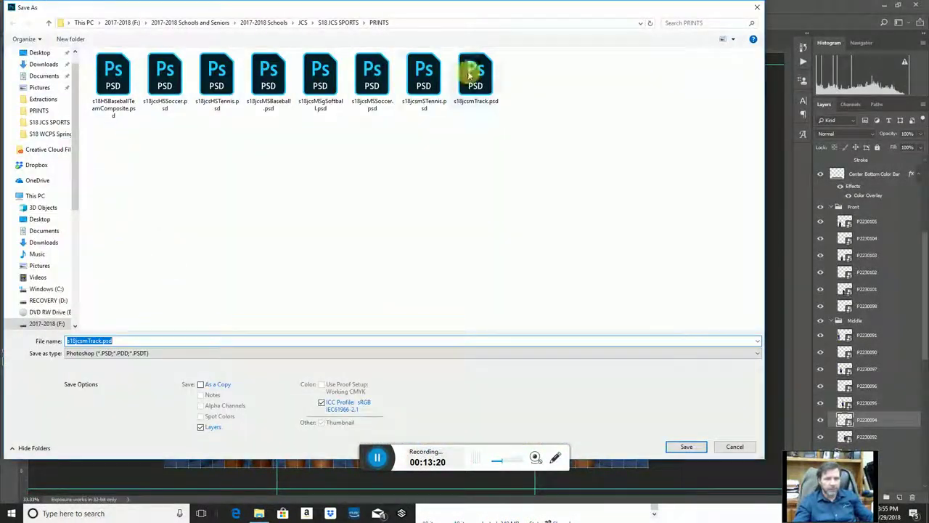
left_click(127, 352)
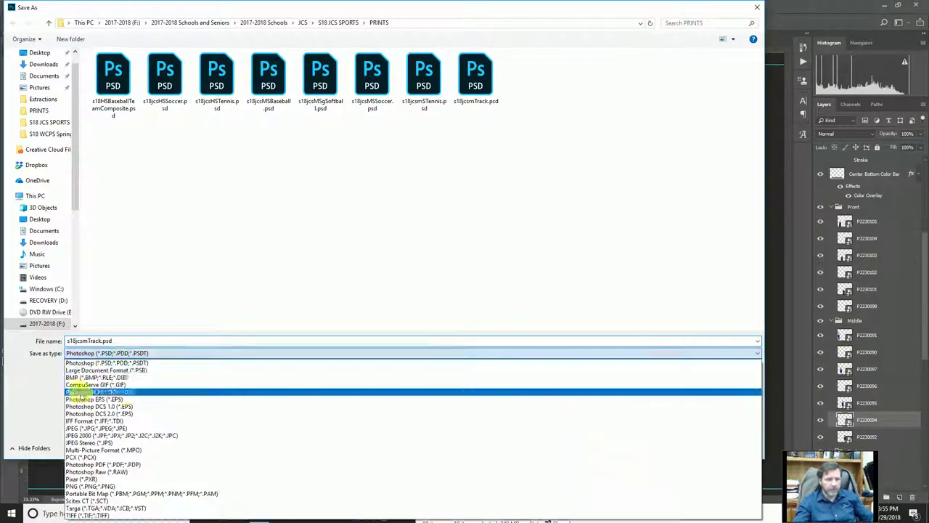
left_click(85, 429)
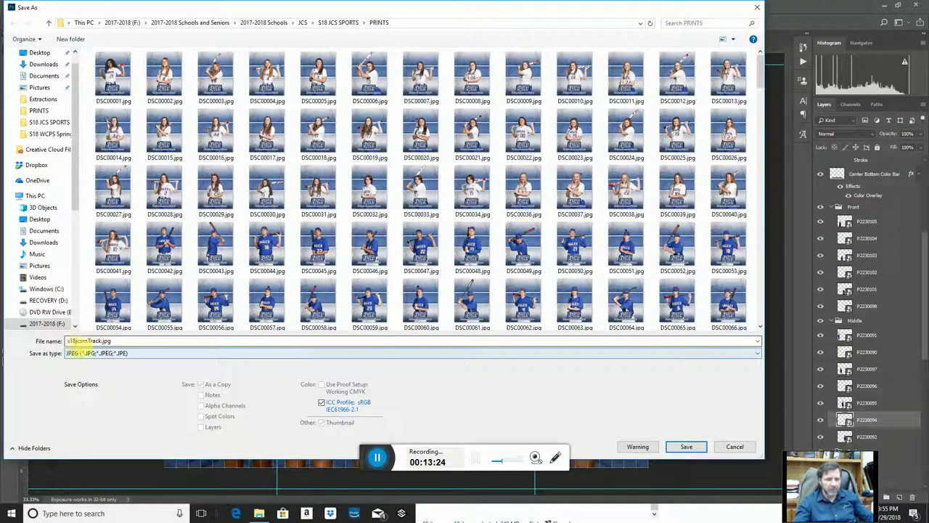
left_click(685, 447)
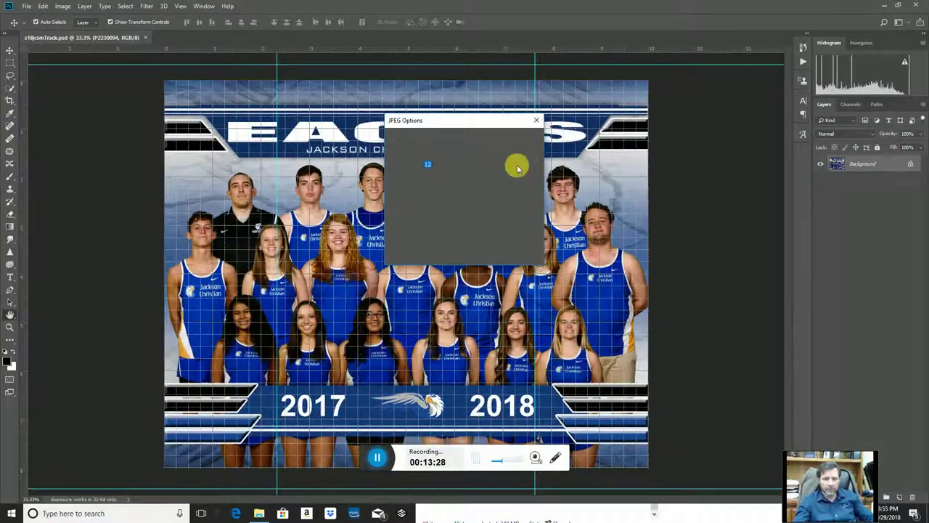
left_click(525, 142)
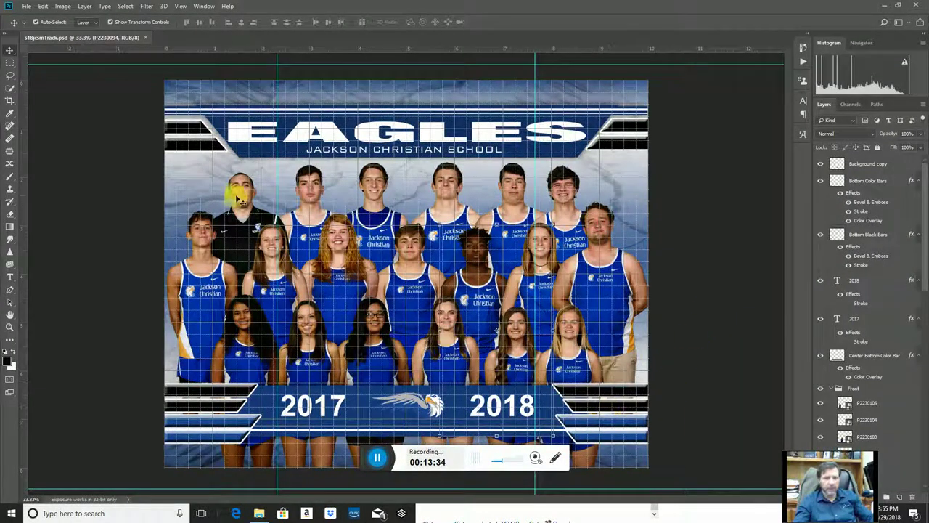
Switch to File Explorer, open the PRINTS folder under S18 JCS SPORTS and browse to the saved team composites
left_click(260, 513)
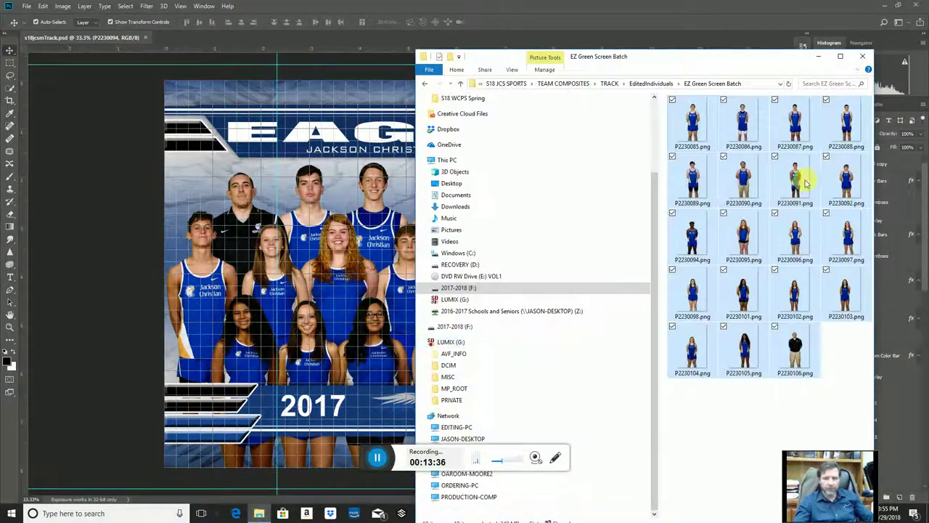
left_click(608, 83)
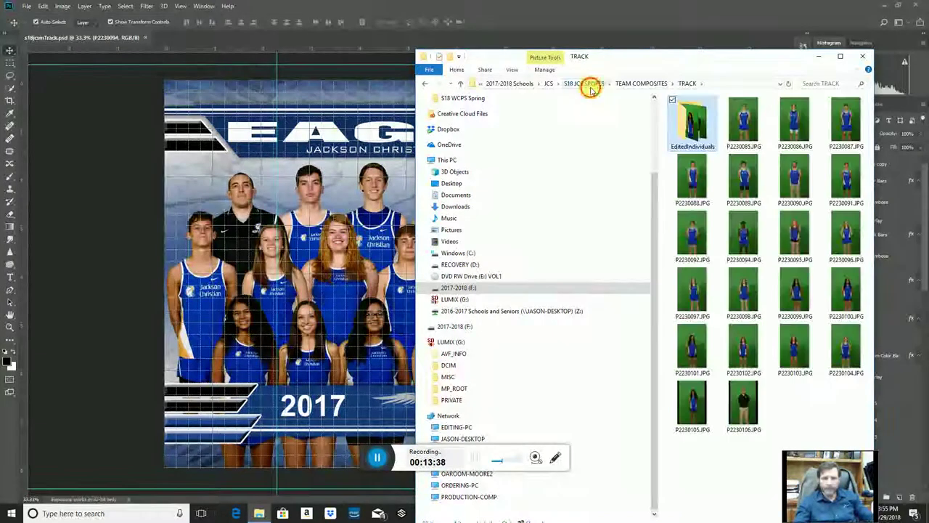
left_click(591, 83)
double_click(691, 133)
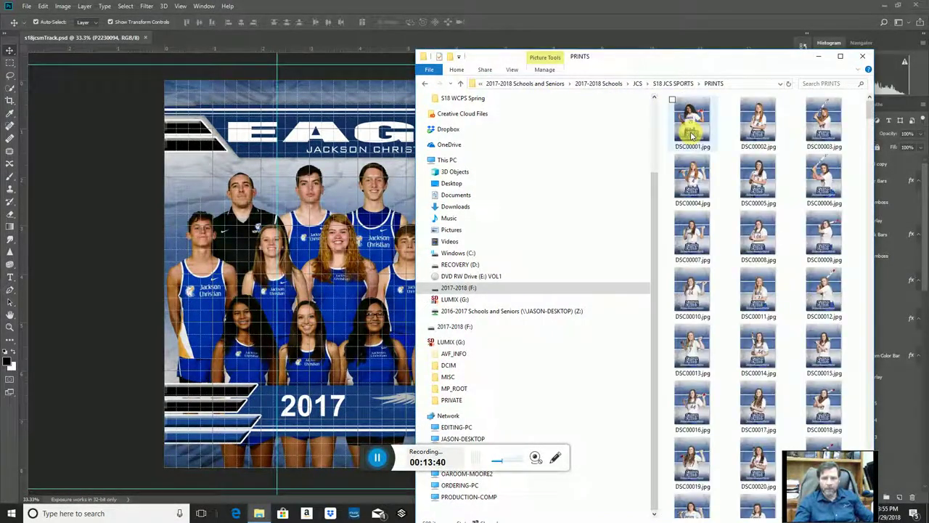
left_click_drag(870, 110, 871, 421)
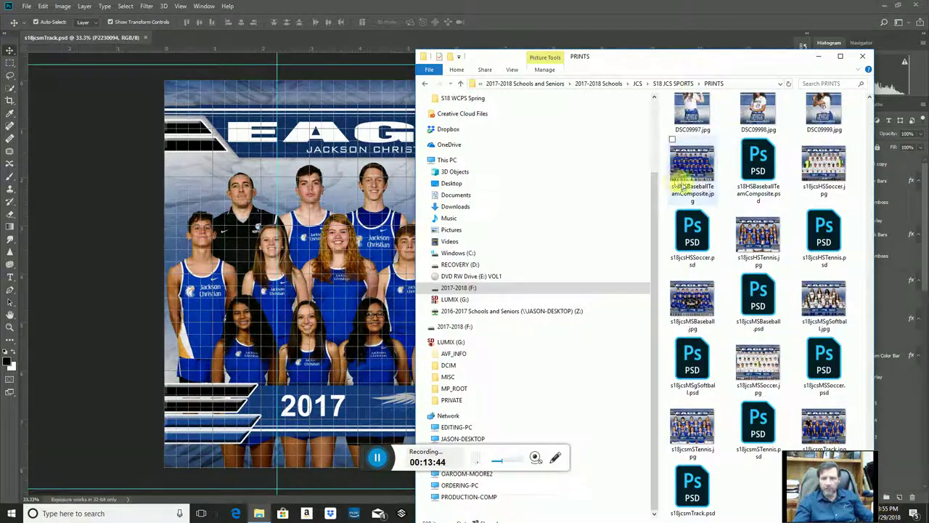